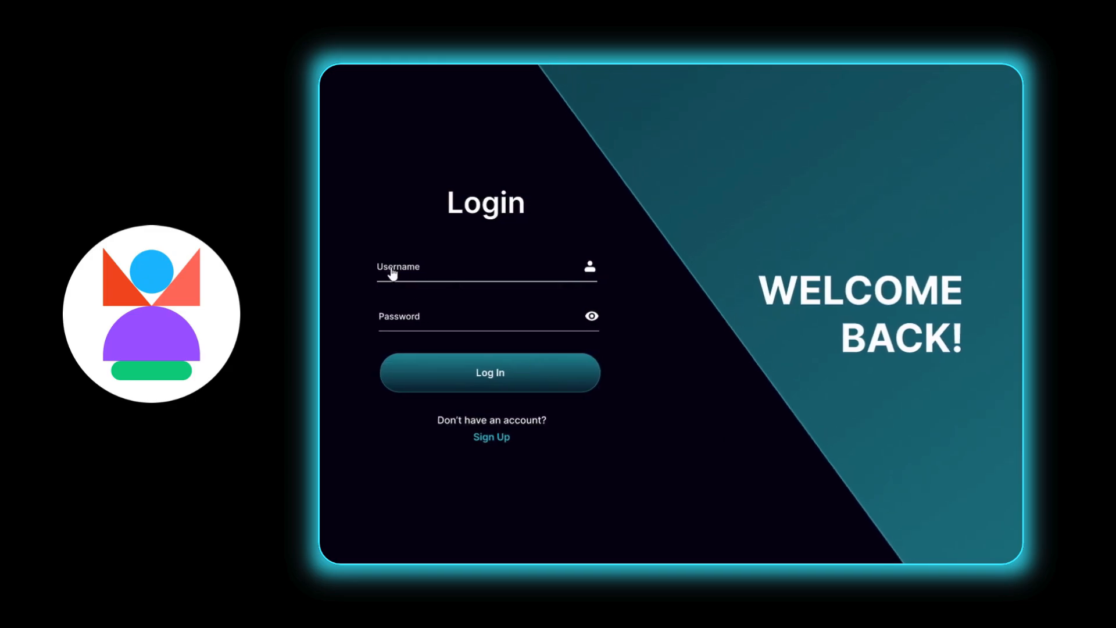
Try out the Username field in the finished login animation preview.
left_click(396, 271)
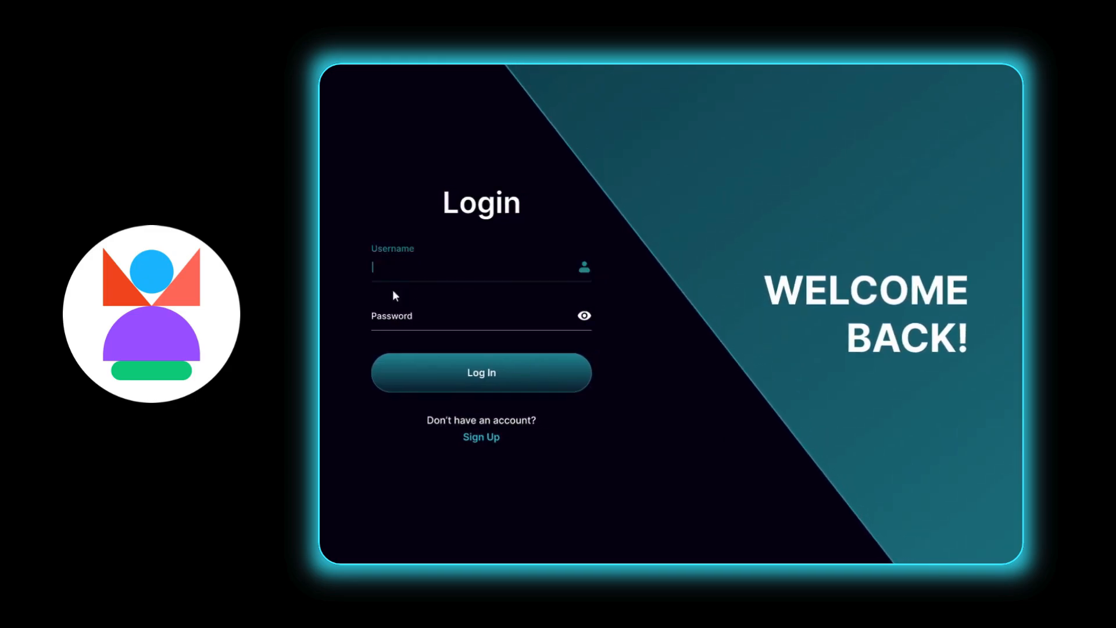
left_click(386, 245)
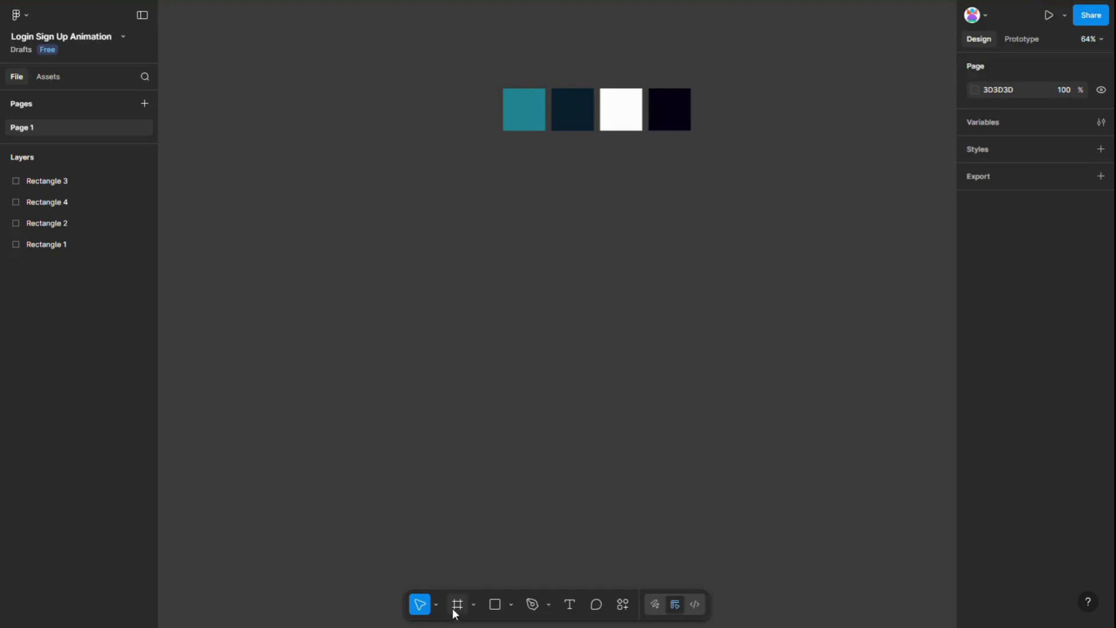
Draw a frame below the colour swatches and set its size to 450 by 80.
left_click(457, 604)
mouse_move(515, 207)
left_mouse_down()
mouse_move(571, 244)
mouse_move(581, 238)
left_mouse_up()
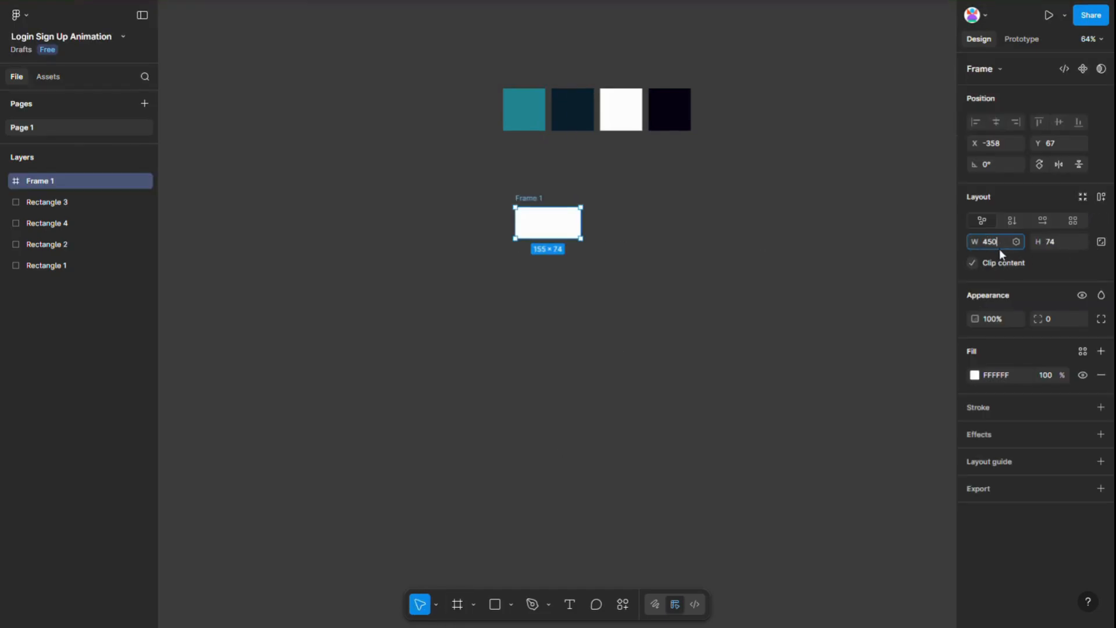
left_click(1000, 249)
type("4500")
key("BackSpace")
key("Tab")
type("80")
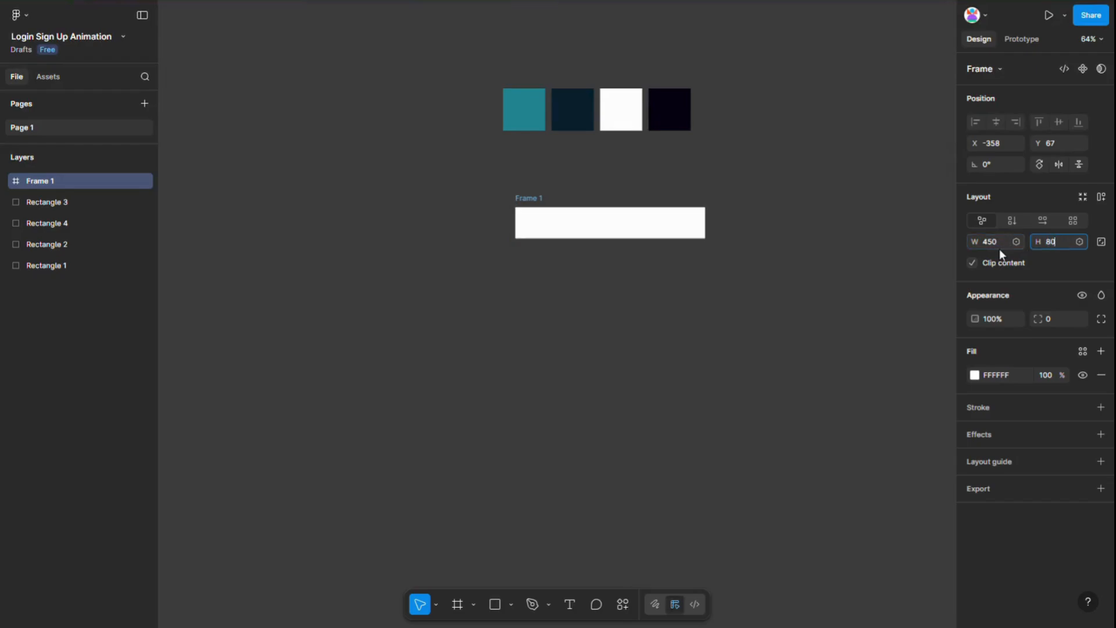
Round the new frame's corners with a radius of 100.
left_click(1051, 319)
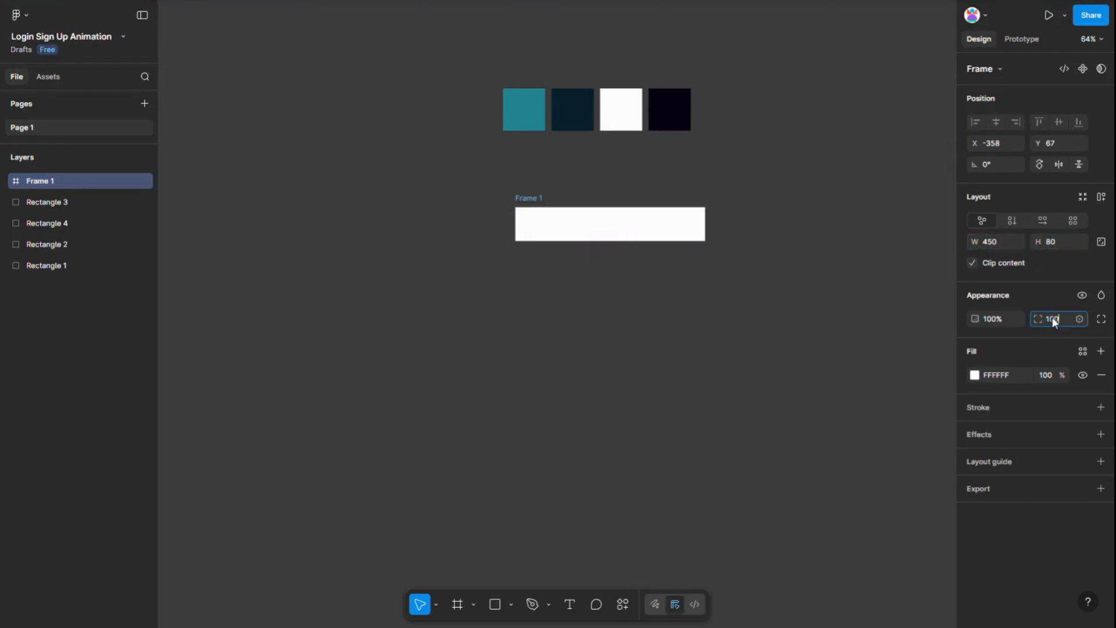
type("100")
key("Return")
Change the frame's fill to a vertical linear gradient and sample teal 228693 from the swatches for its 0% stop.
left_click(975, 375)
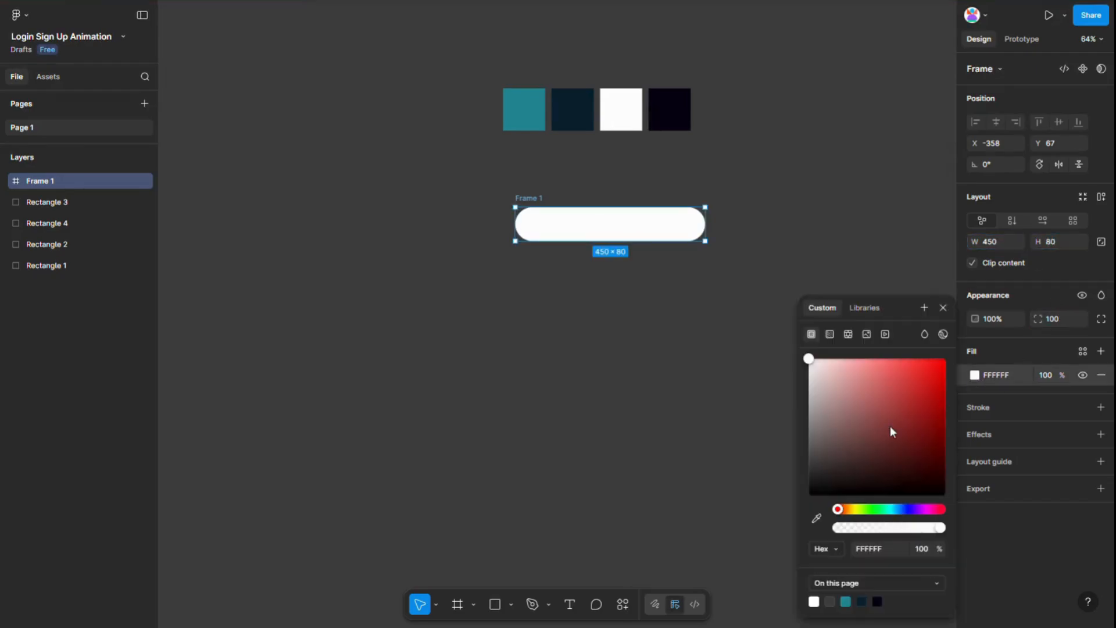
left_click(830, 333)
left_click(943, 364)
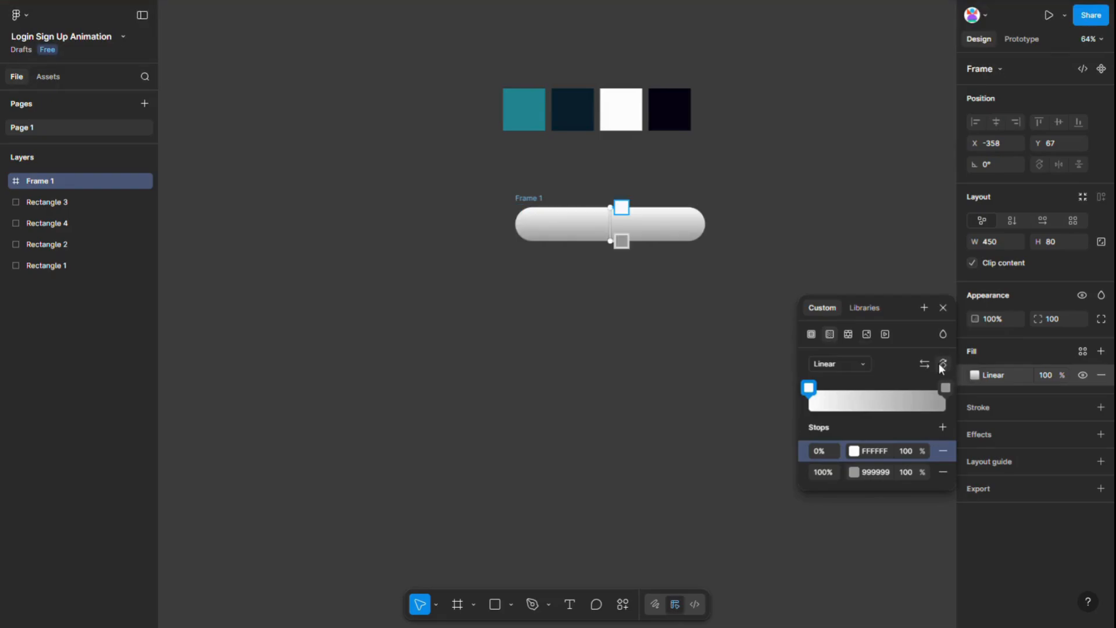
left_click(855, 451)
left_click(659, 519)
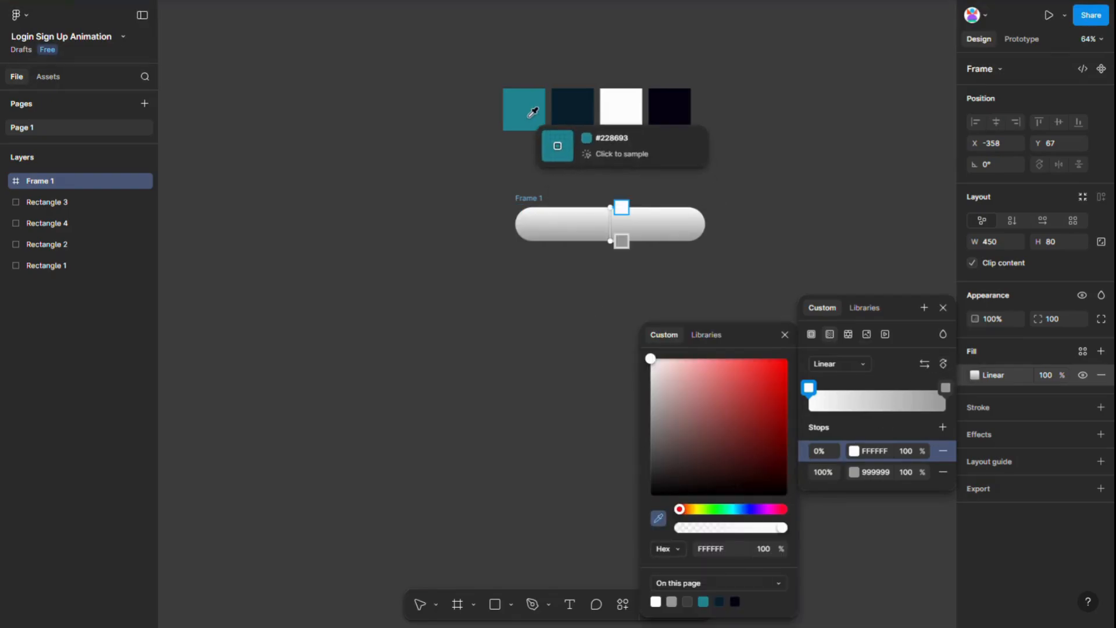
left_click(530, 114)
Sample the dark navy swatch 0A202E for the gradient's 100% stop.
left_click(853, 472)
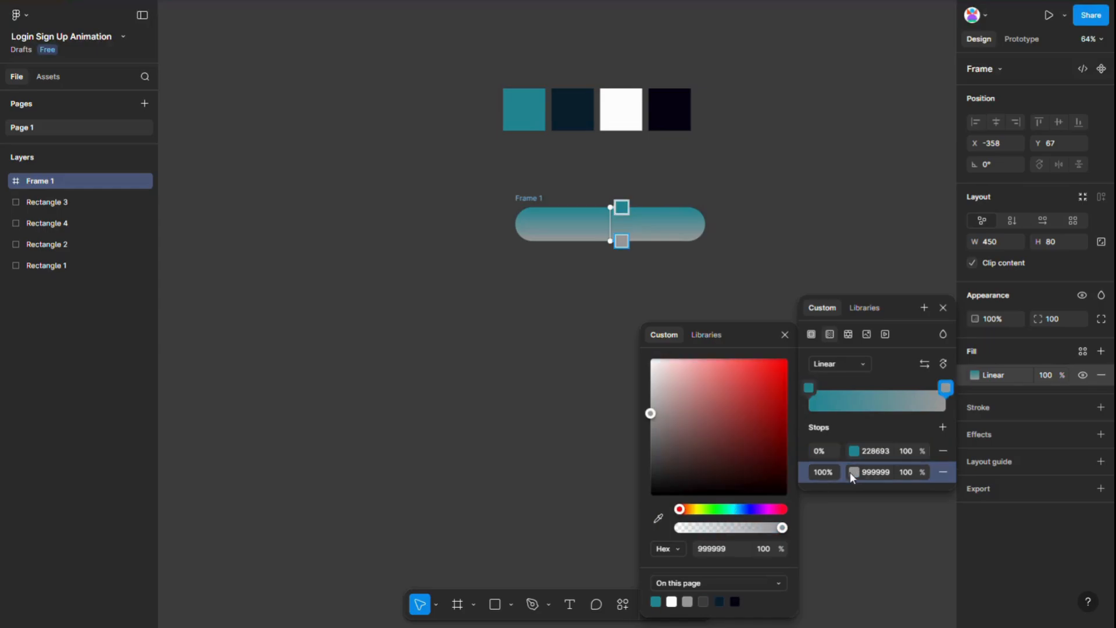
left_click(659, 519)
left_click(573, 109)
left_click(536, 224)
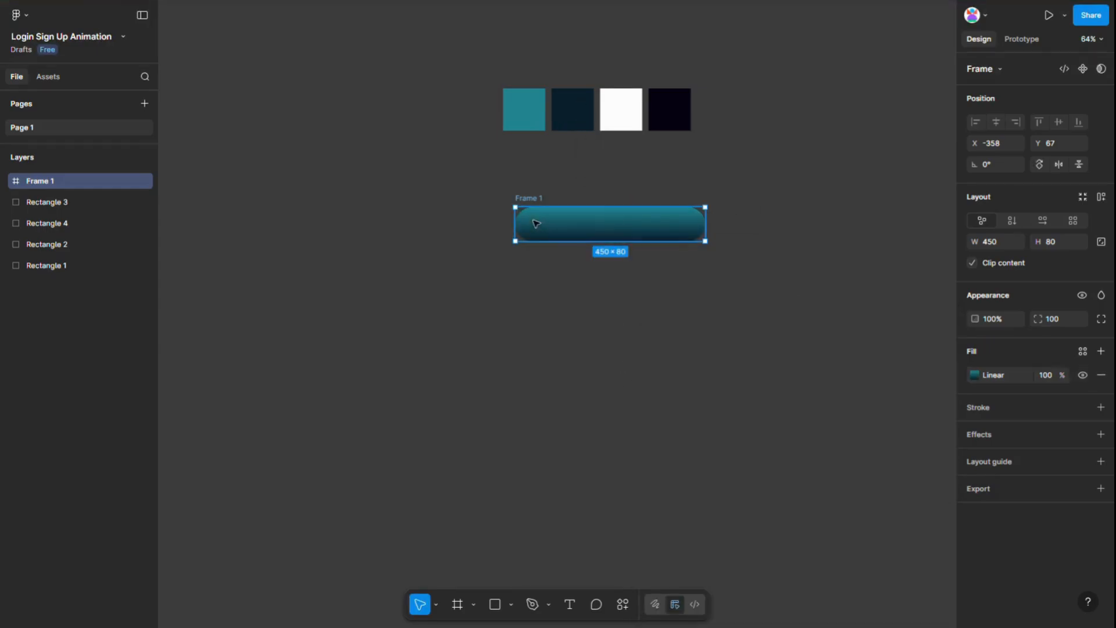
Rename the gradient frame as Btn.
double_click(584, 220)
type("Btn")
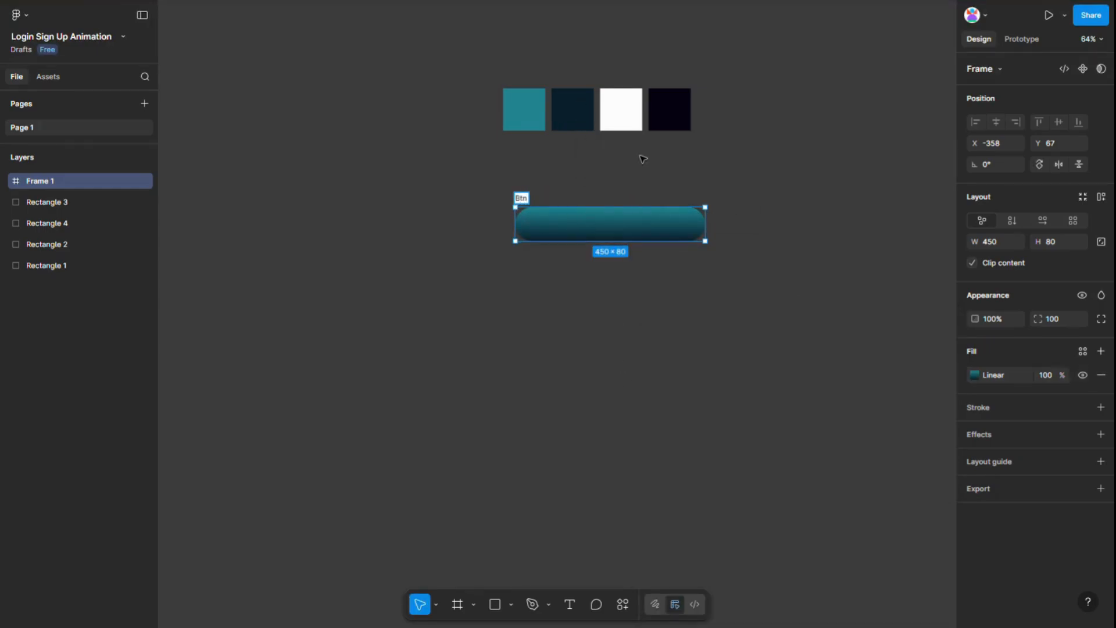
left_click(638, 324)
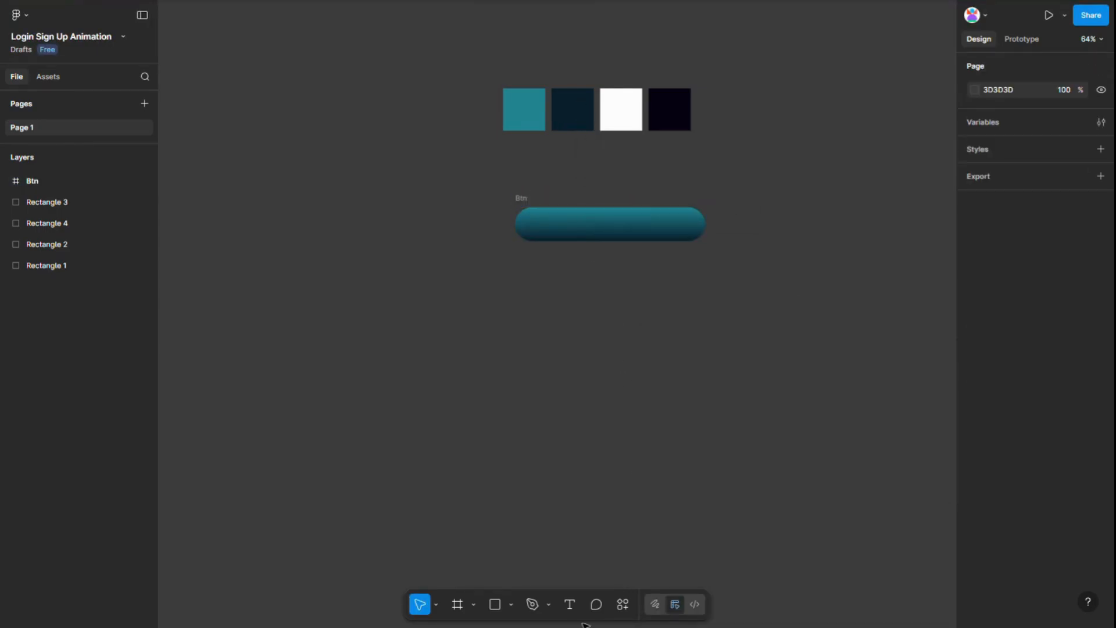
Add a text object reading "Log In" on the empty canvas below the button.
left_click(570, 604)
left_click(649, 431)
type("Log i")
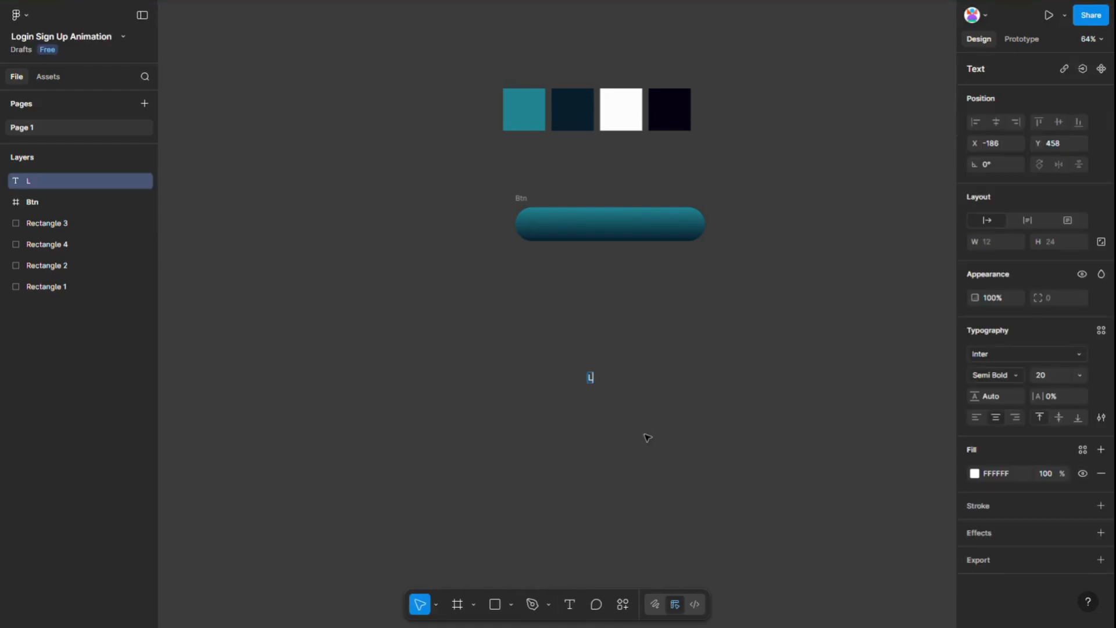
key("BackSpace")
key("BackSpace")
type("In")
key("Escape")
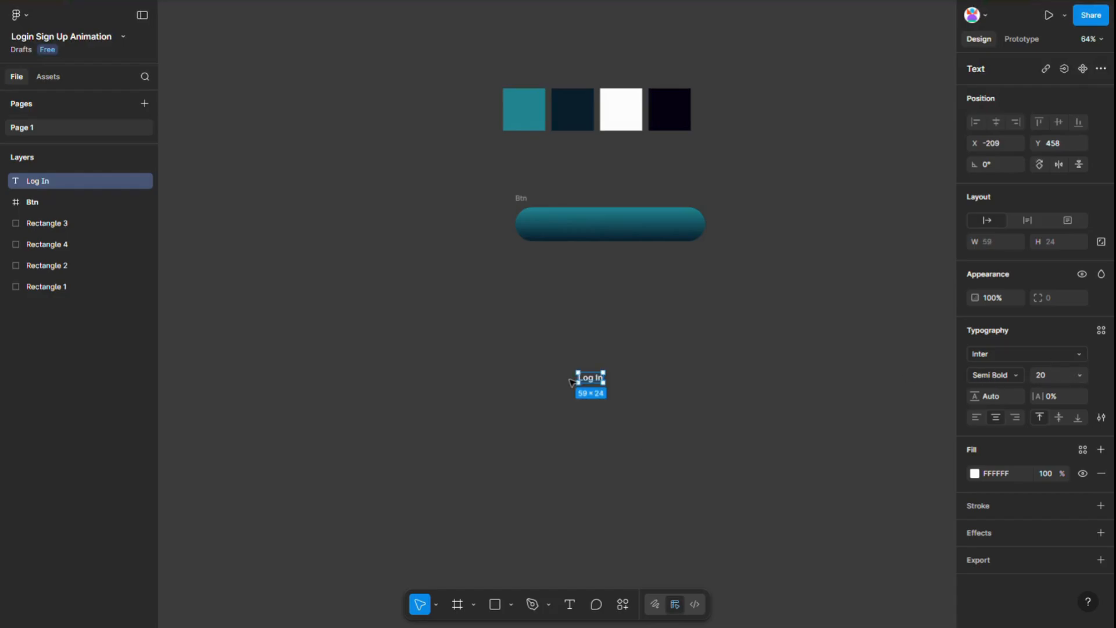
Centre the Log In text inside the Btn frame and duplicate the button directly below it.
left_click_drag(593, 382, 643, 279)
left_click(609, 297)
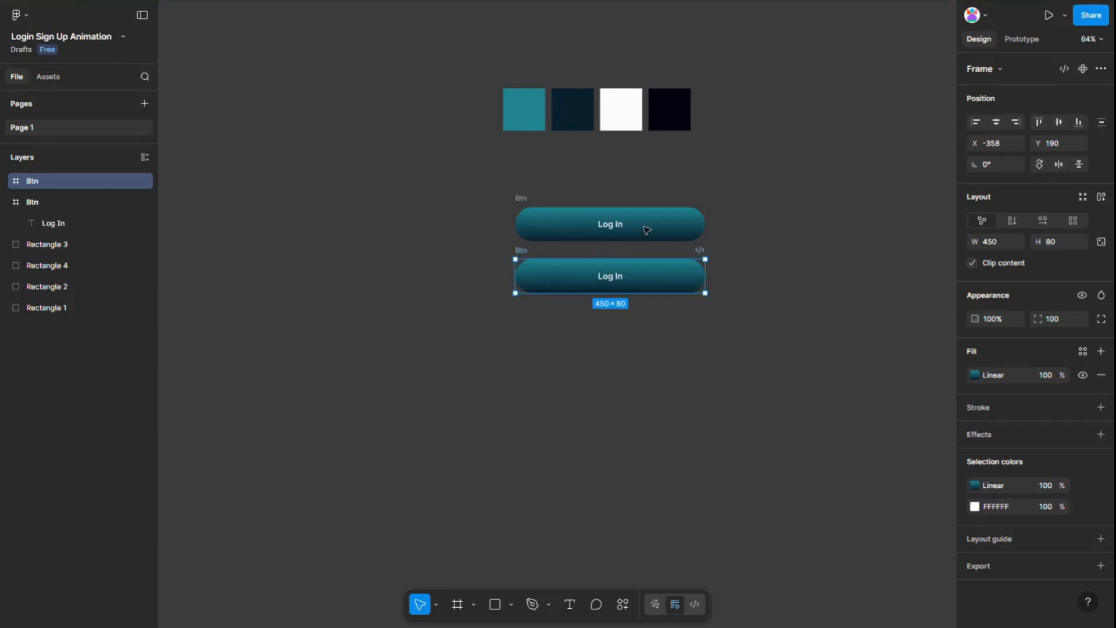
left_click(526, 200, "shift")
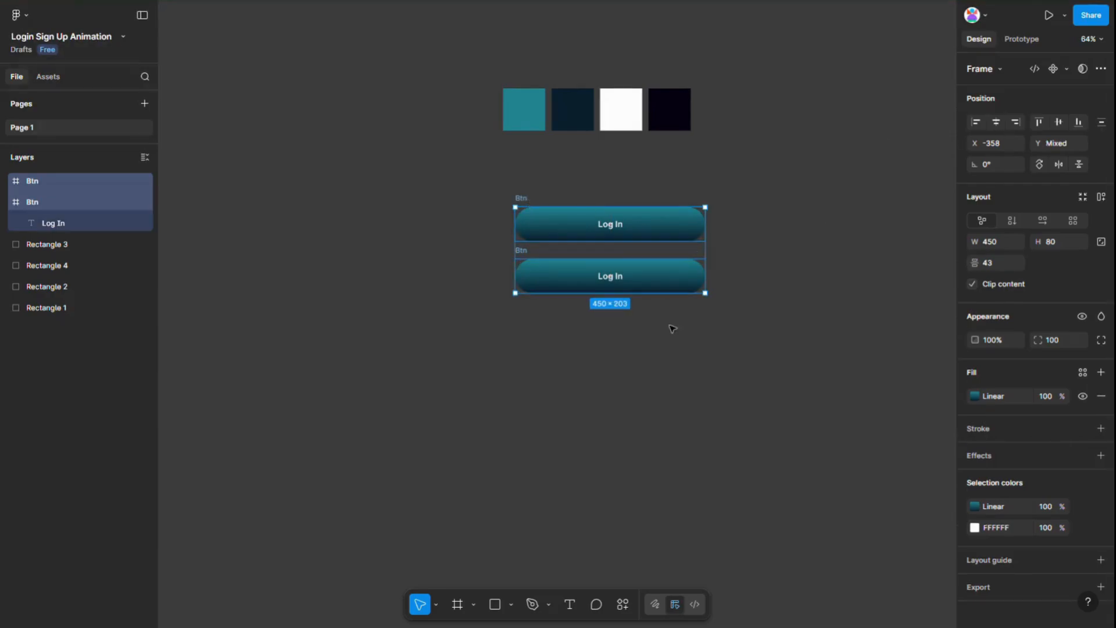
key("Escape")
Flip the fill gradient of the lower button so the dark colour is on its upper side.
left_click(670, 280)
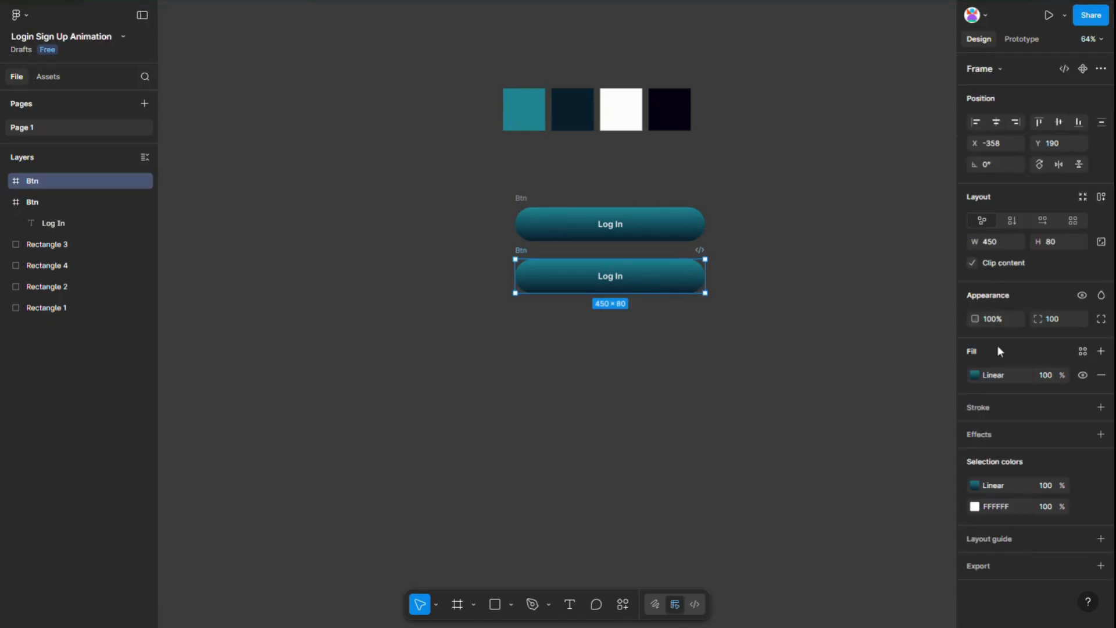
left_click(975, 375)
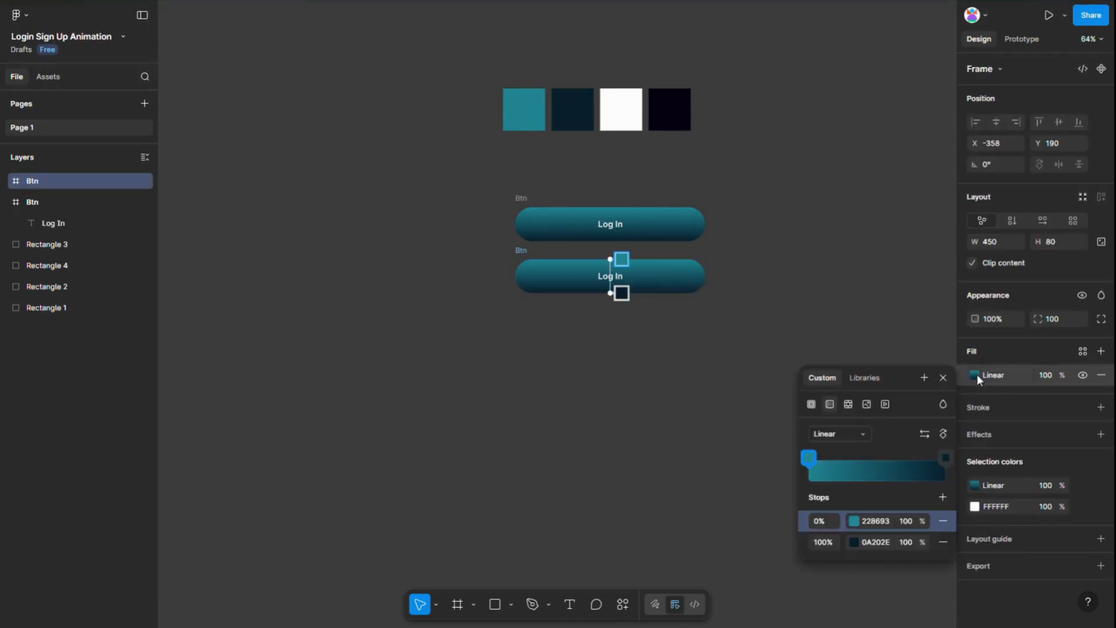
left_click(924, 434)
key("Escape")
Add a stroke in teal 228693 to both Log In buttons.
left_click(525, 210, "shift")
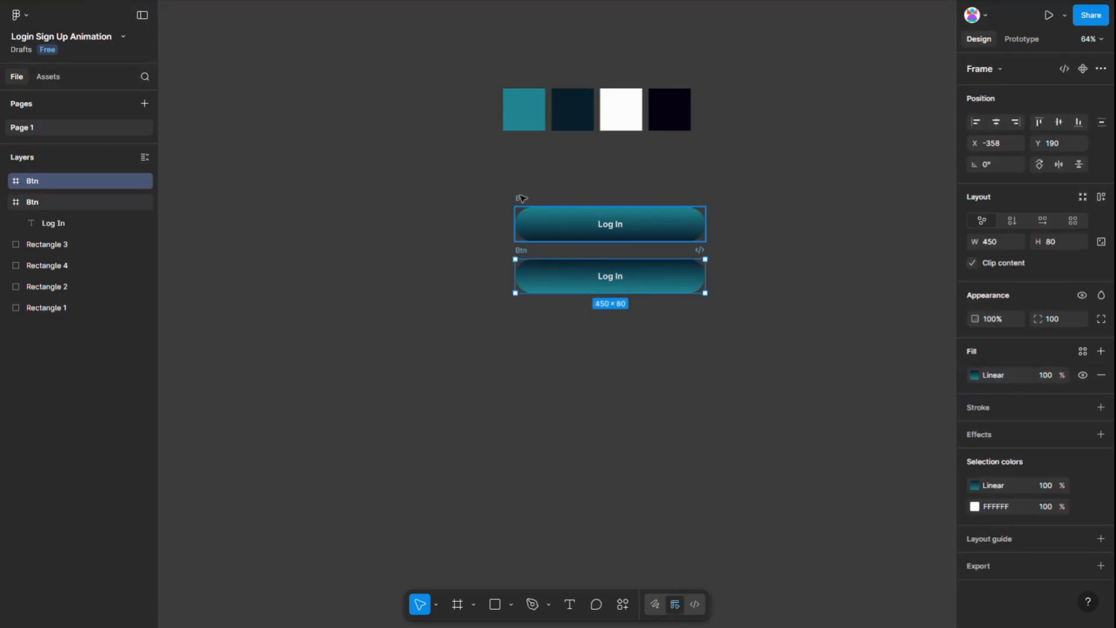
left_click(981, 431)
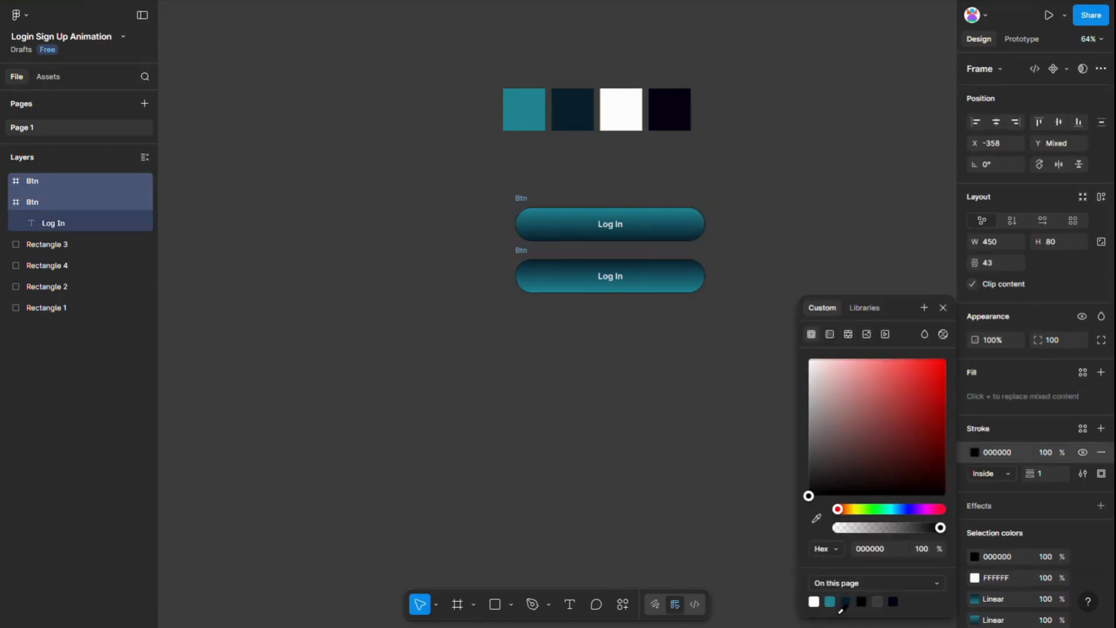
left_click(830, 601)
left_click(610, 452)
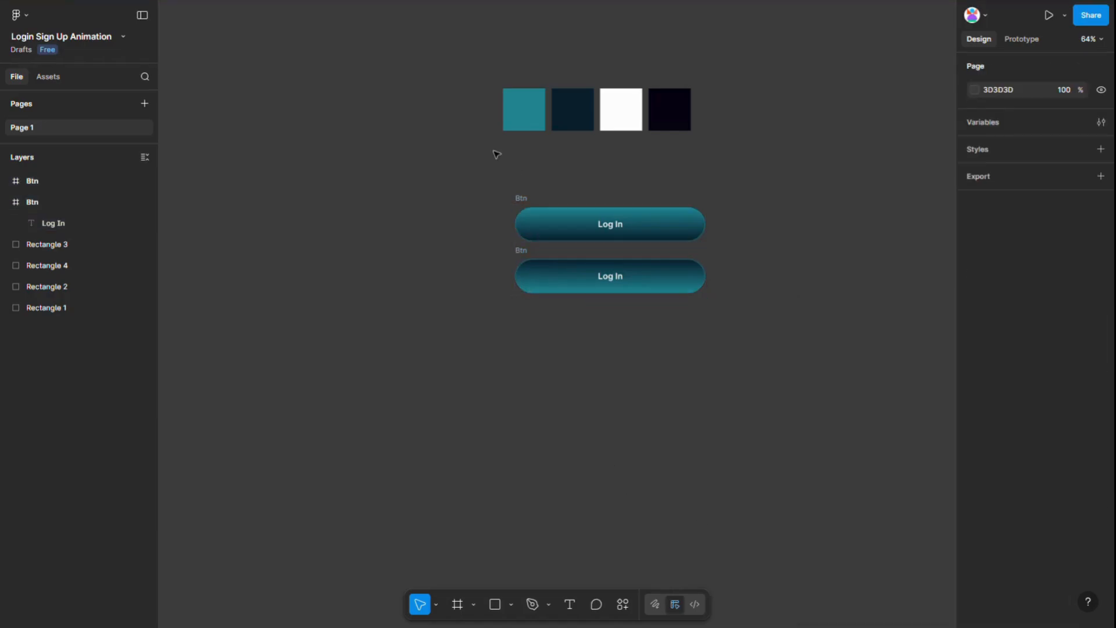
Combine the two Btn frames into a component set.
left_click_drag(462, 187, 728, 341)
left_click(1066, 69)
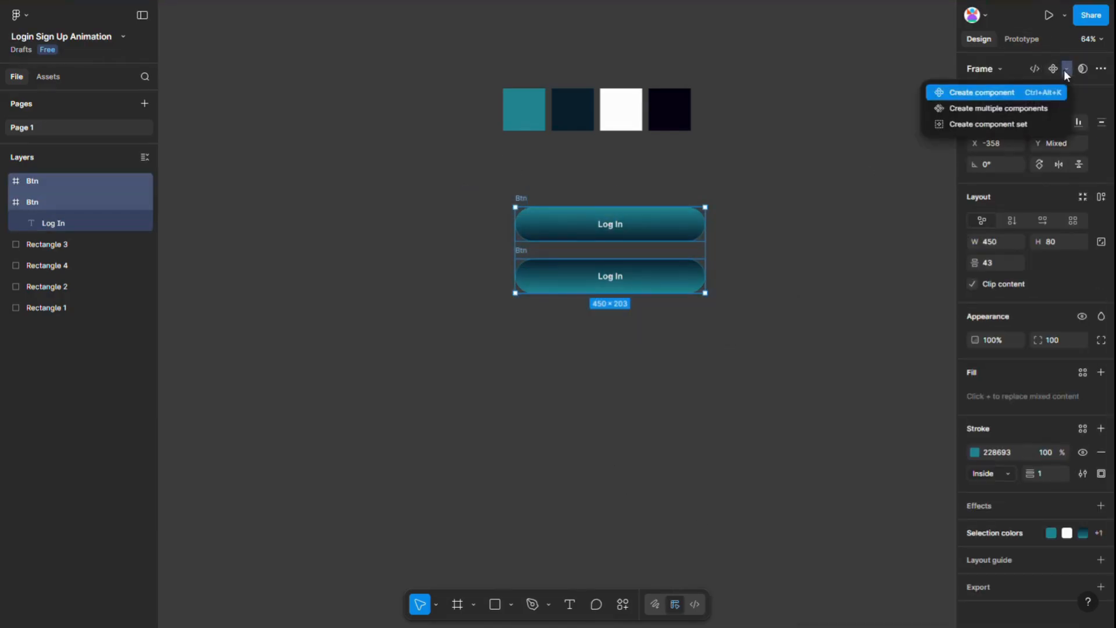
left_click(981, 126)
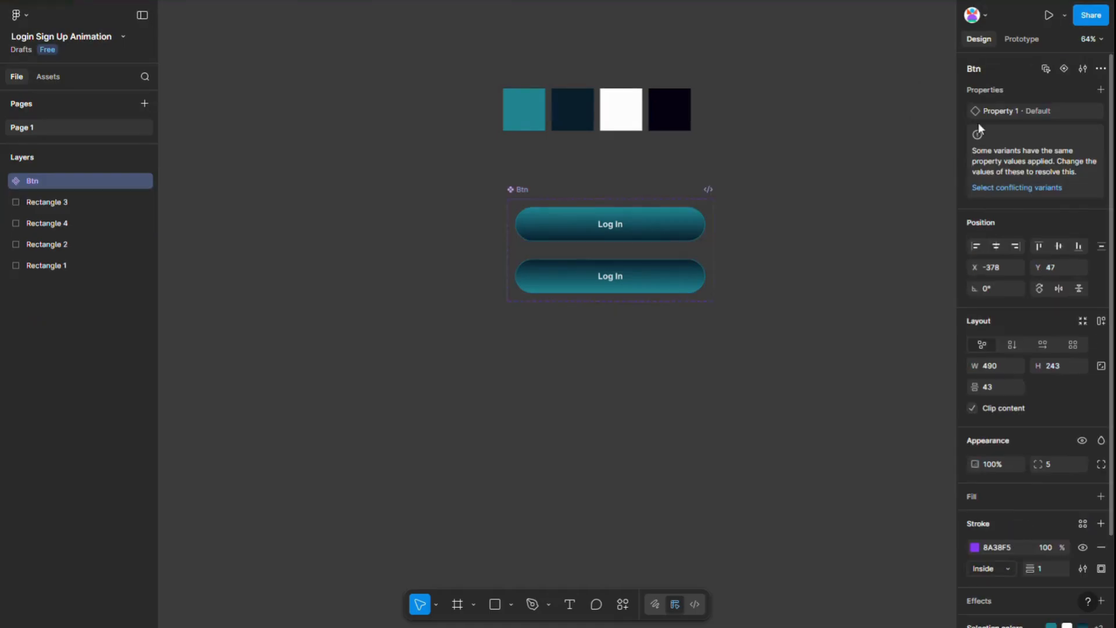
Connect the upper button variant to the lower one with a While hovering interaction that changes to it.
left_click(1023, 40)
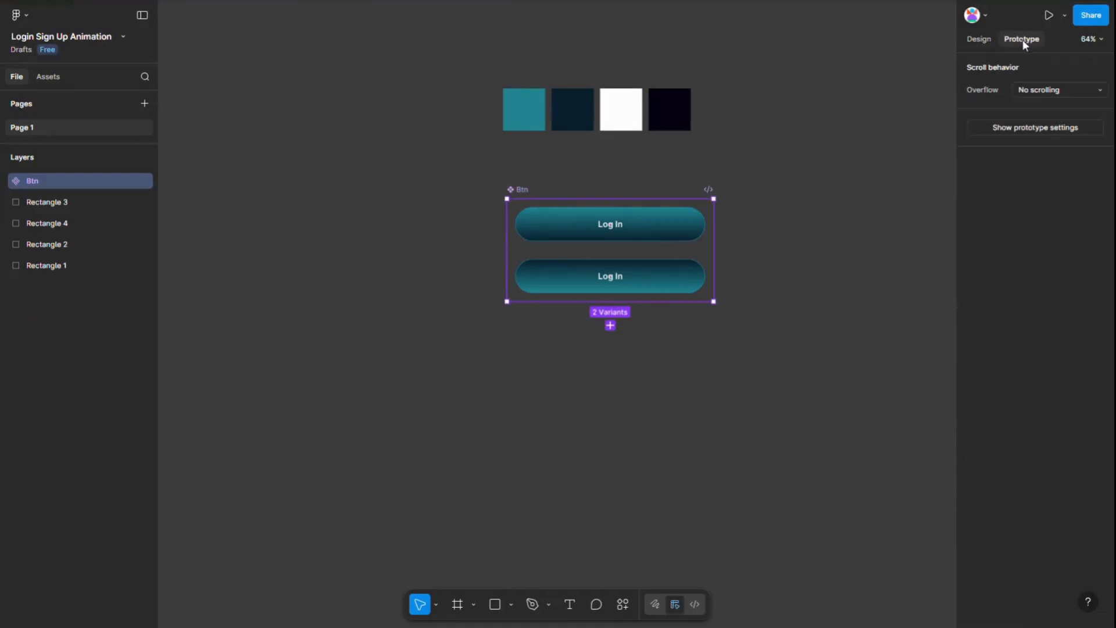
left_click(692, 224)
left_click_drag(611, 241, 620, 275)
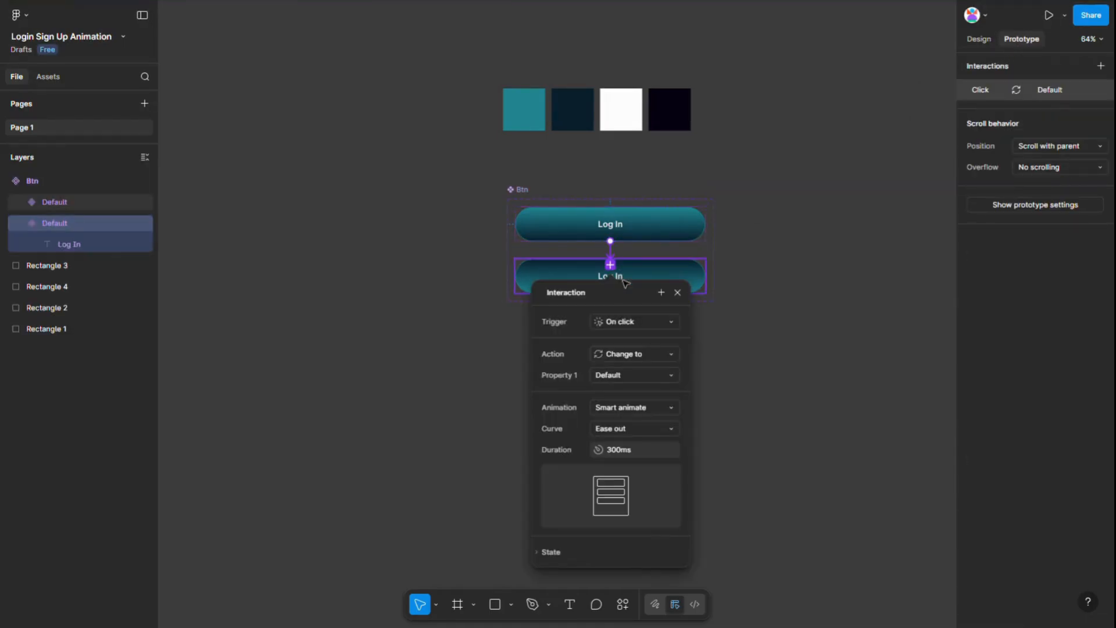
left_click(626, 322)
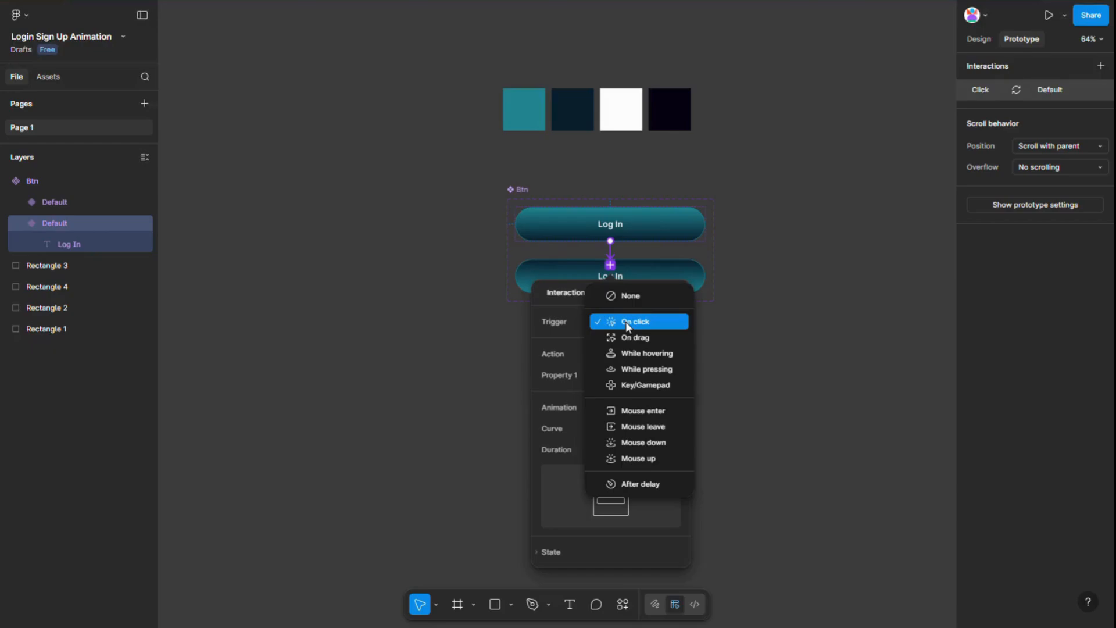
left_click(634, 354)
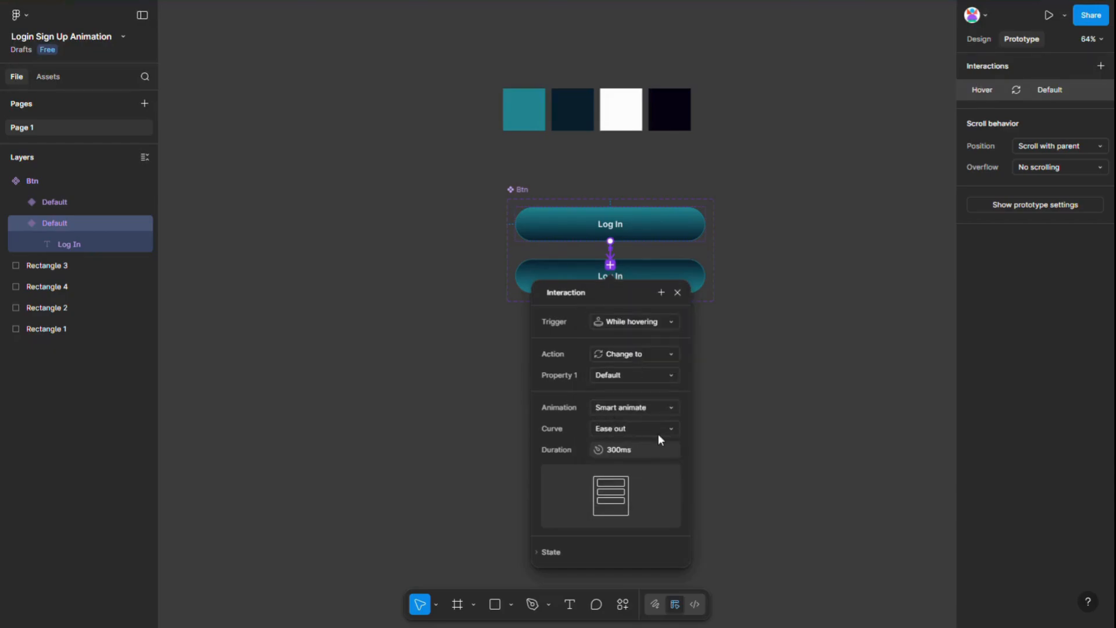
left_click(824, 407)
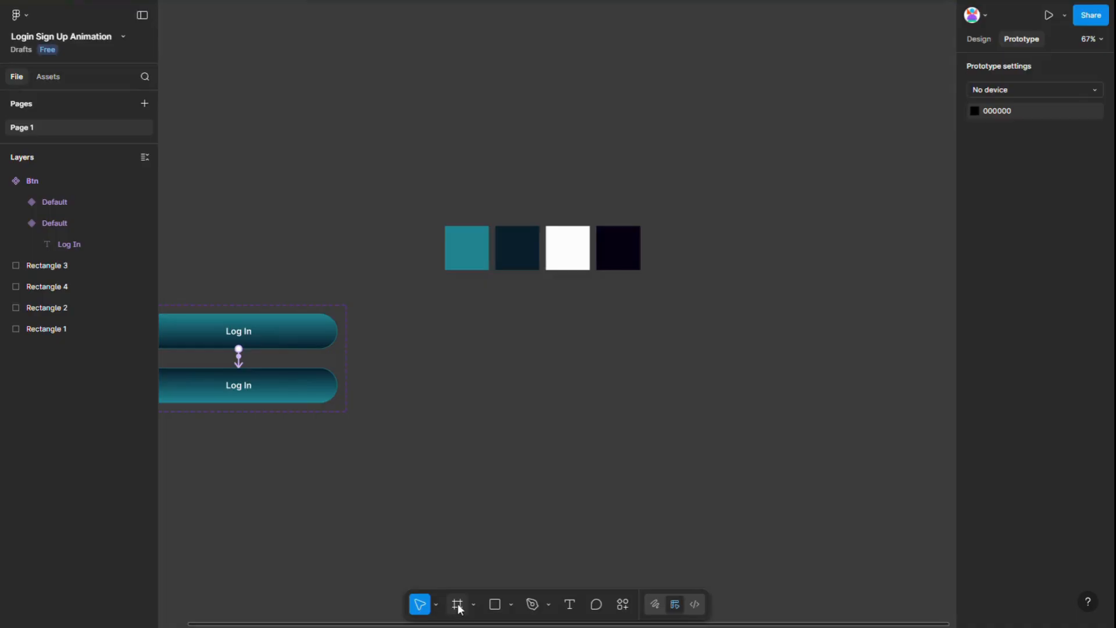
Draw another frame below the swatches, beside the Btn component set, and size it 450 by 80.
left_click(458, 604)
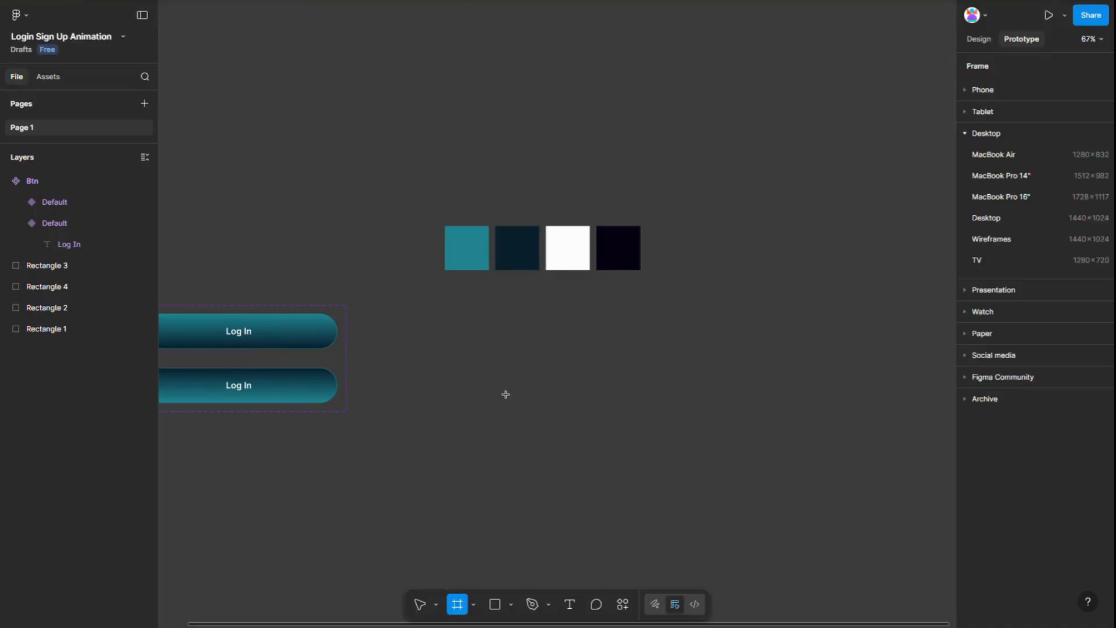
left_click_drag(481, 369, 579, 419)
left_click(988, 37)
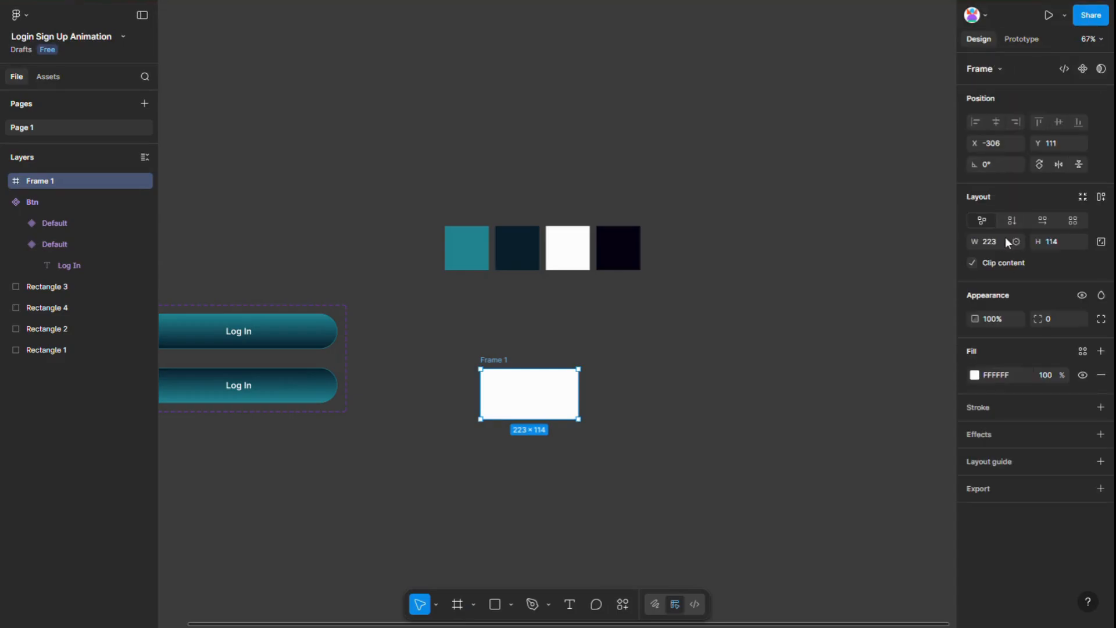
type("450")
key("Tab")
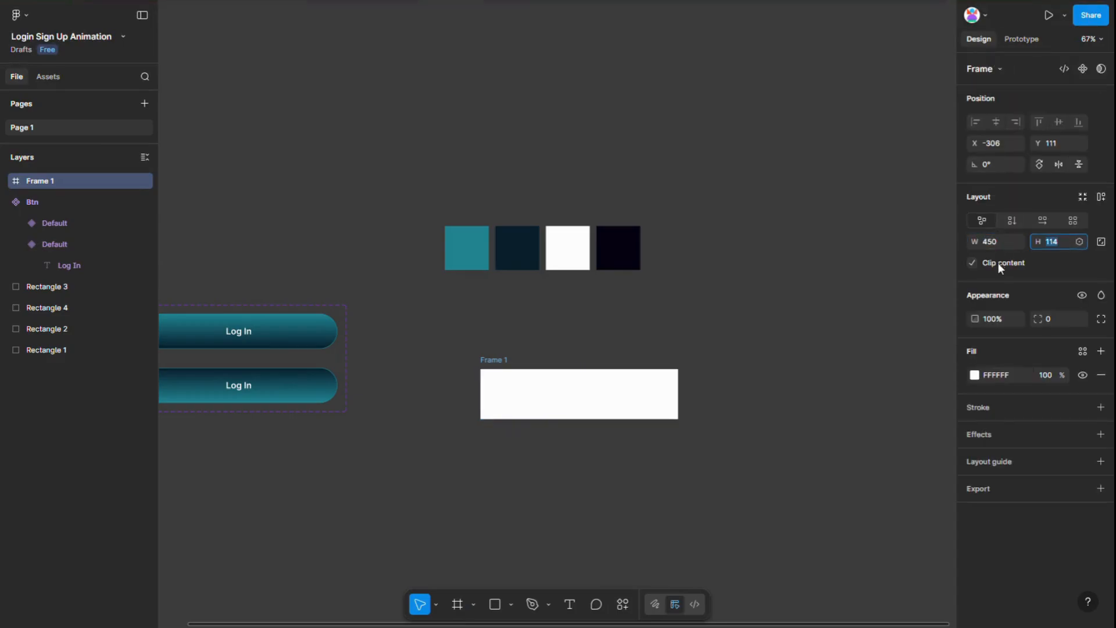
type("80")
key("Return")
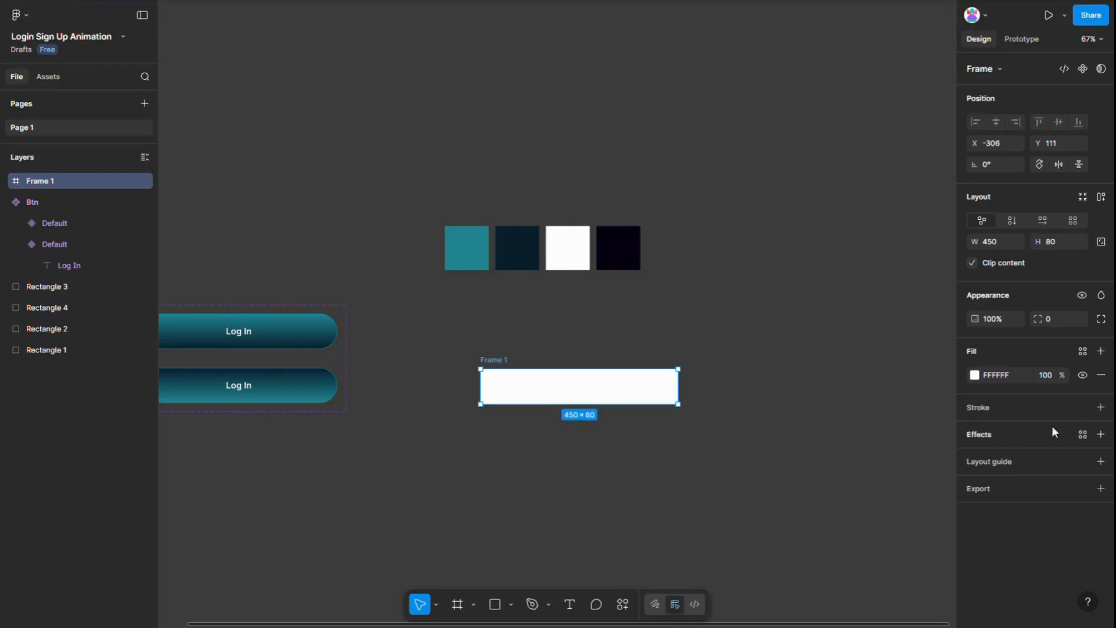
Hide the white fill of the new 450 by 80 frame.
left_click(1083, 375)
scroll(483, 389, "up", 3)
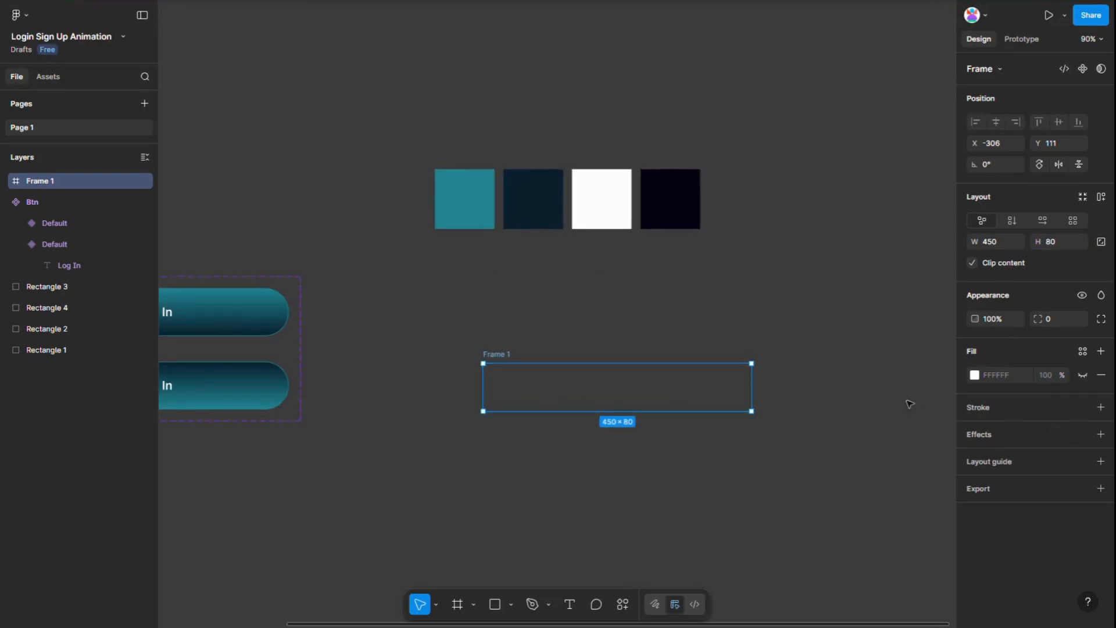
left_click(594, 502)
Add a text object reading "Username" on the canvas below the unfilled frame.
left_click(570, 604)
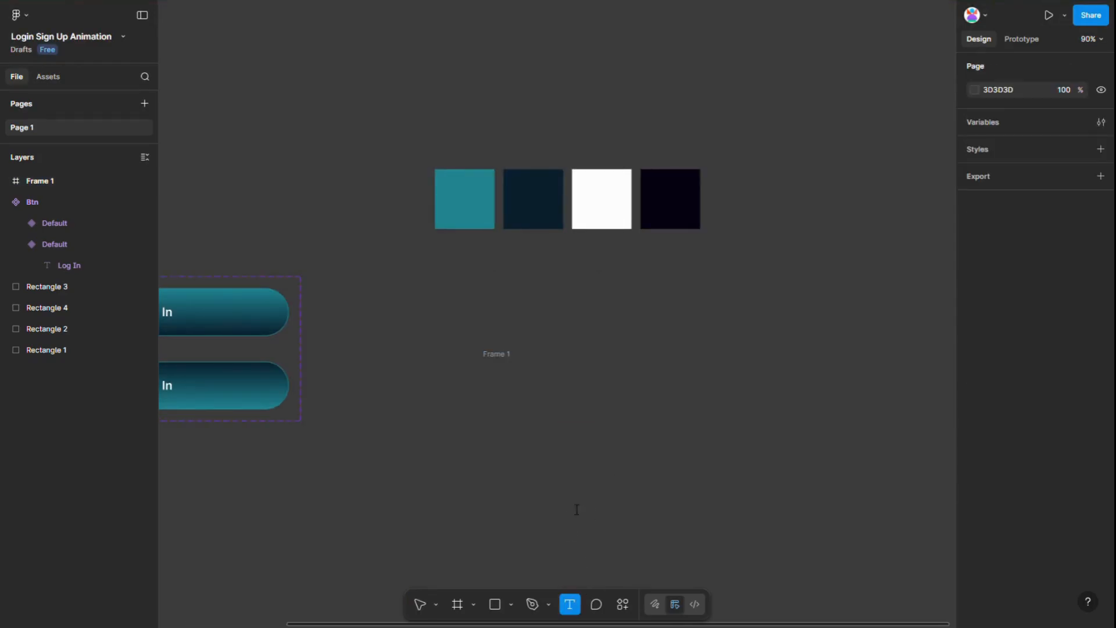
left_click(574, 509)
type("Username")
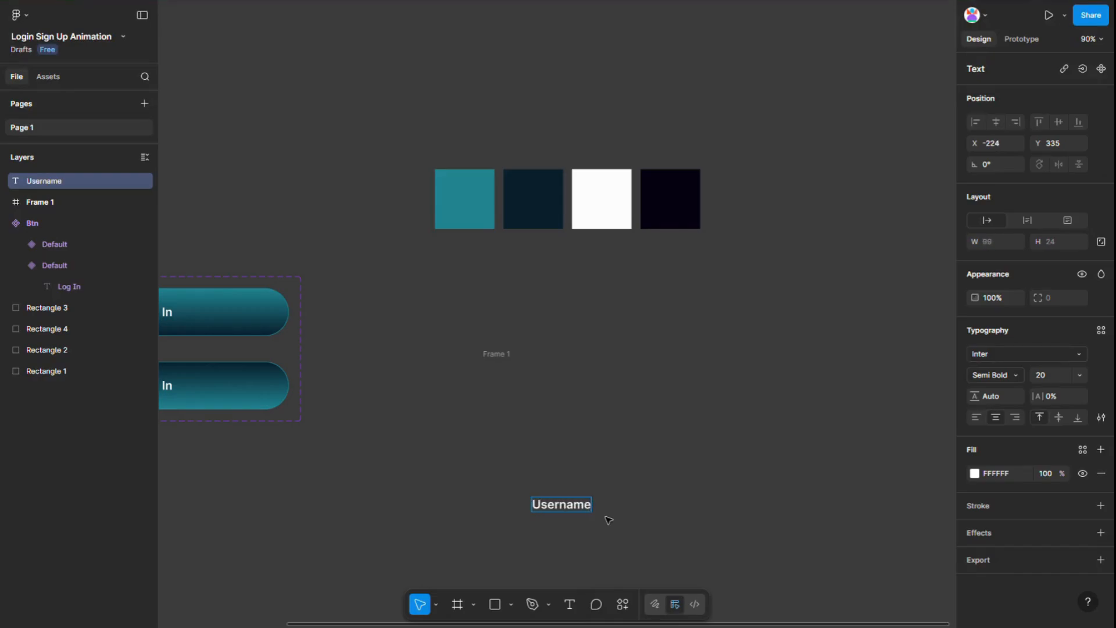
Set the Username text's font size to 18 and its weight to Medium.
key("Escape")
left_click(1054, 374)
type("18")
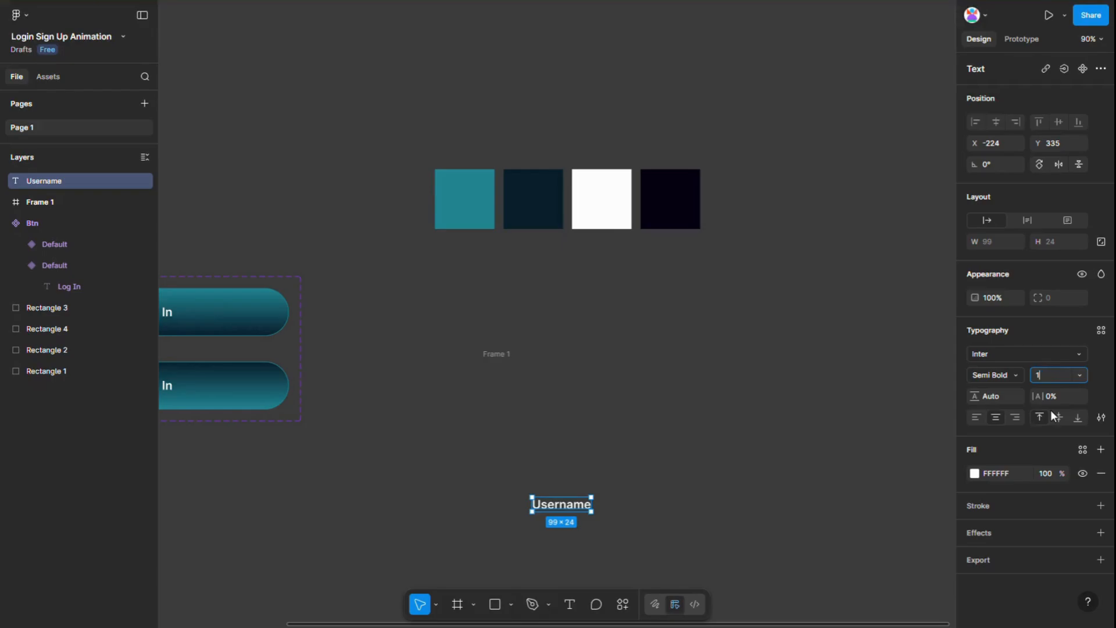
left_click(992, 375)
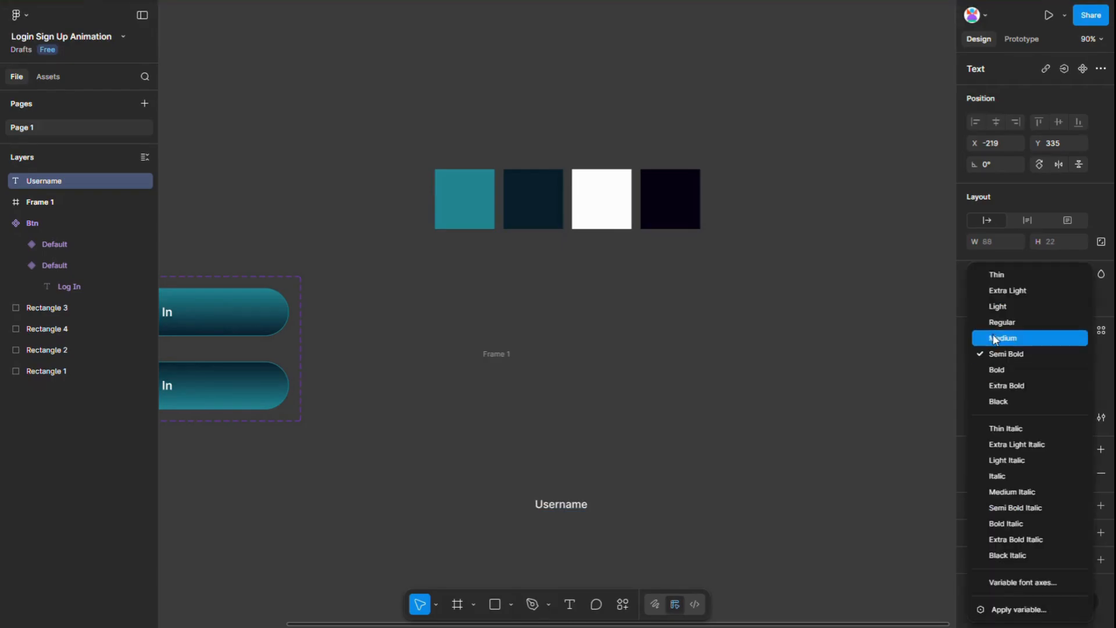
left_click(995, 332)
Place the Username text inside the unfilled frame, flush with its left edge at Y 38.
left_click_drag(553, 508, 503, 401)
key("alt")
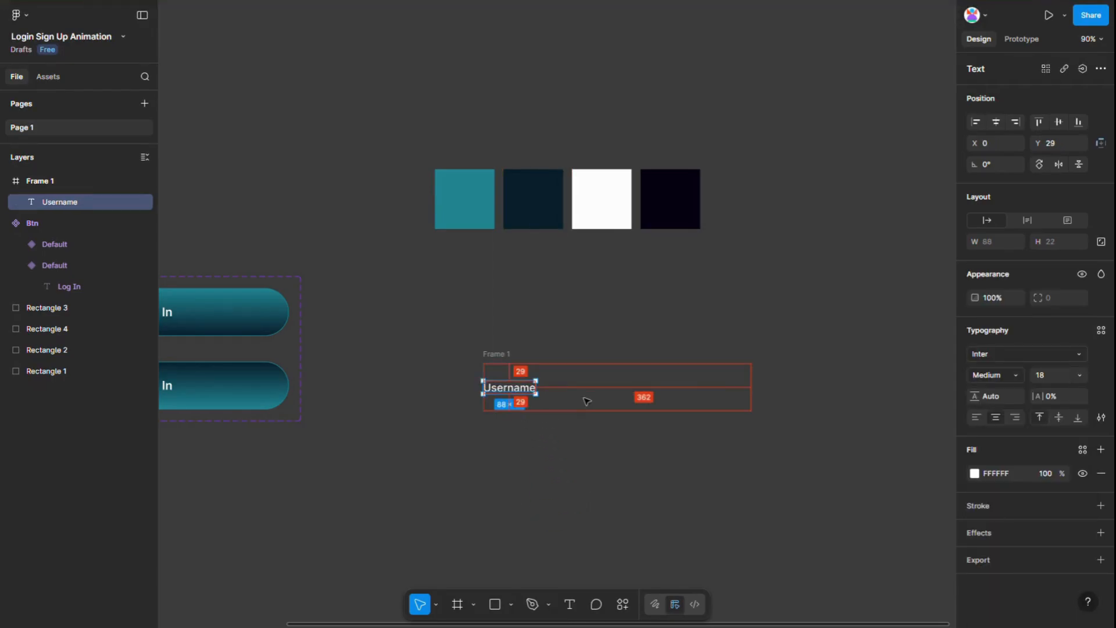
key("alt+Up")
key("alt+shift+Down")
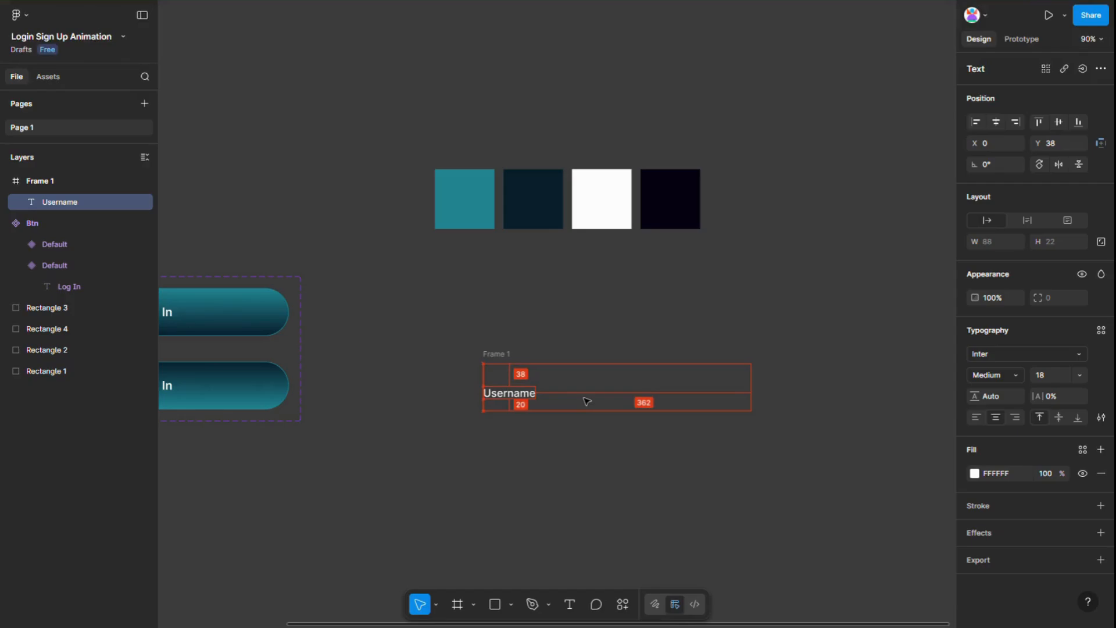
Find a solid profile icon in the Iconify plugin by searching for "profile" and import iconamoon:profile-fill.
left_click(622, 604)
left_click(444, 429)
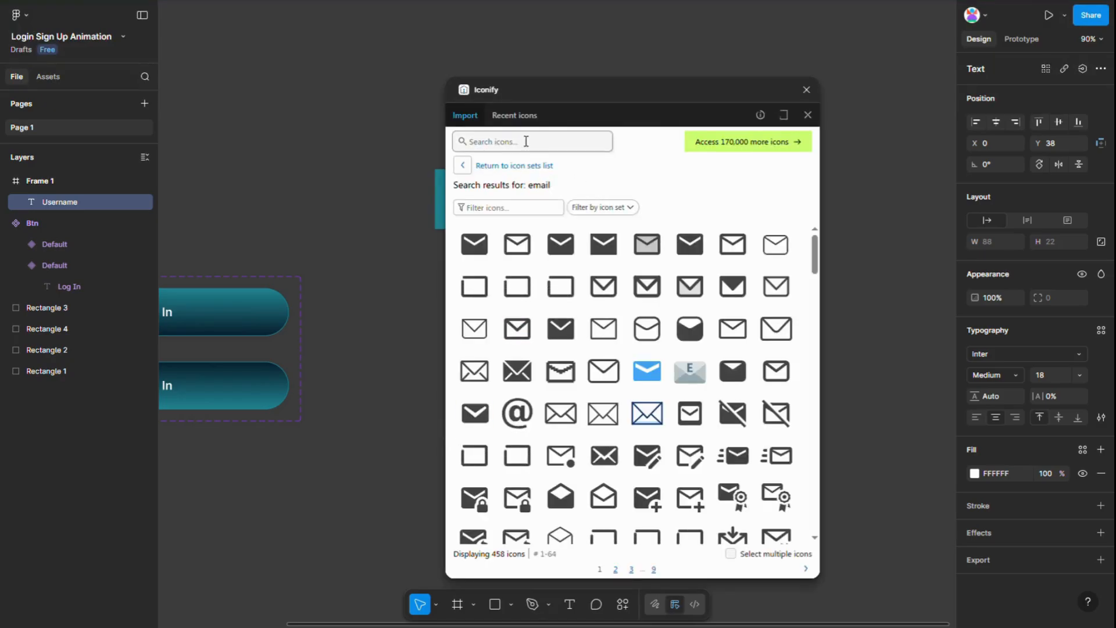
left_click(524, 142)
type("profile")
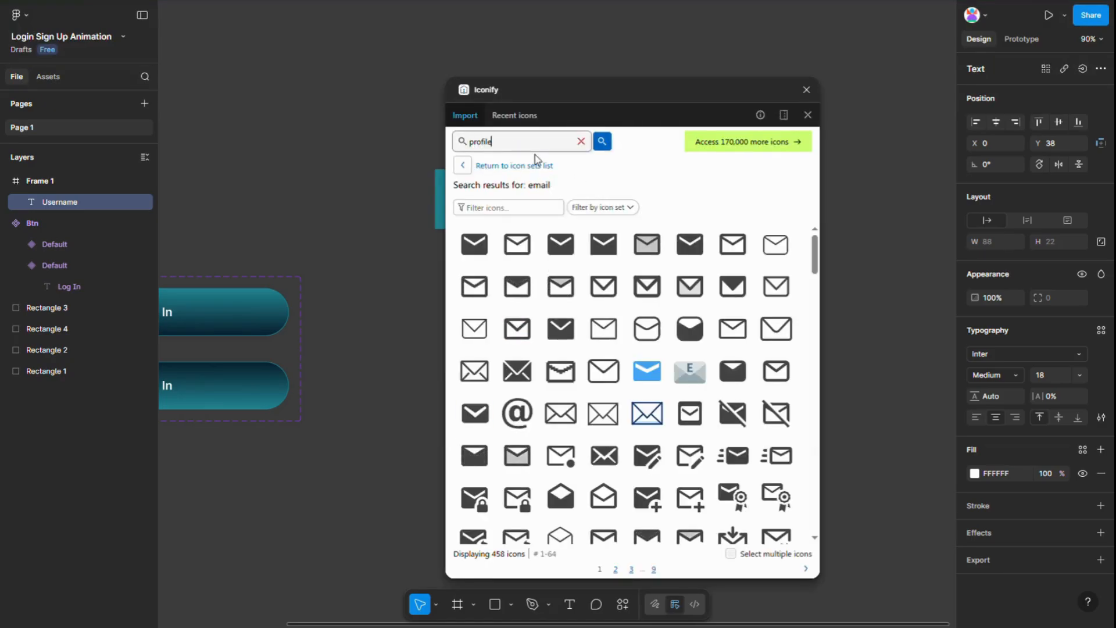
key("Return")
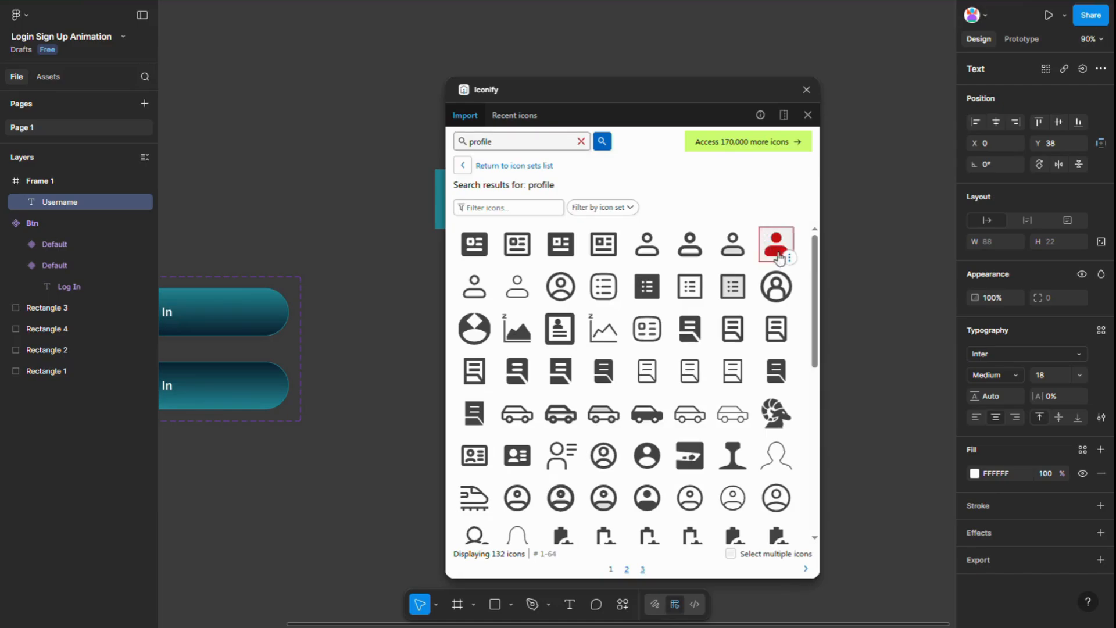
left_click(779, 258)
left_click(806, 89)
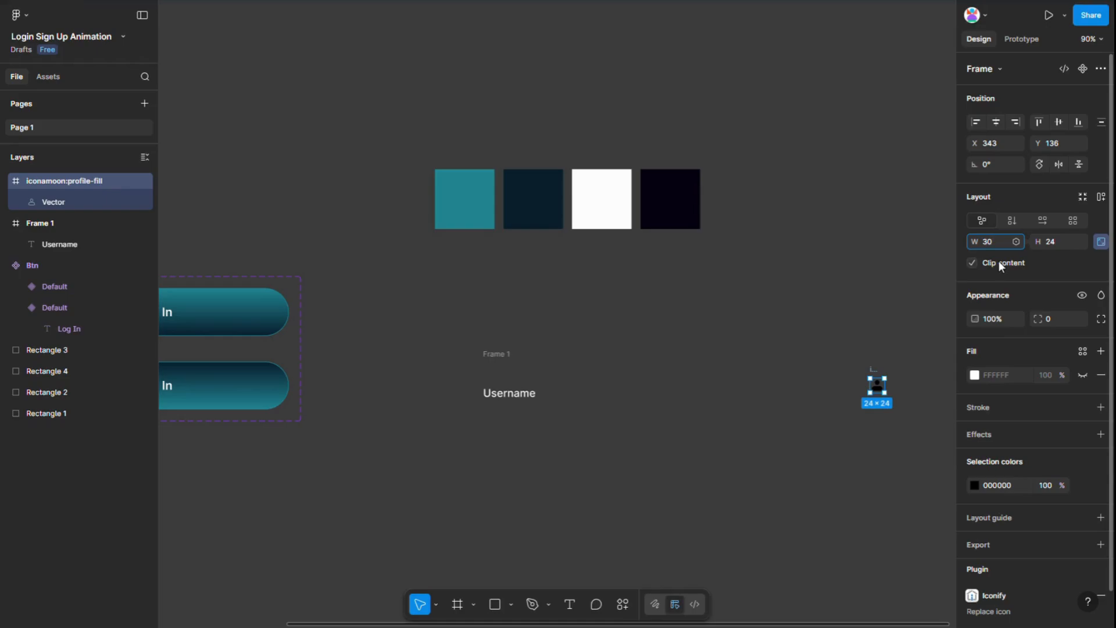
Resize the profile icon to 30 by 30 and recolor it white (FFFFFF).
key("Return")
left_click(974, 485)
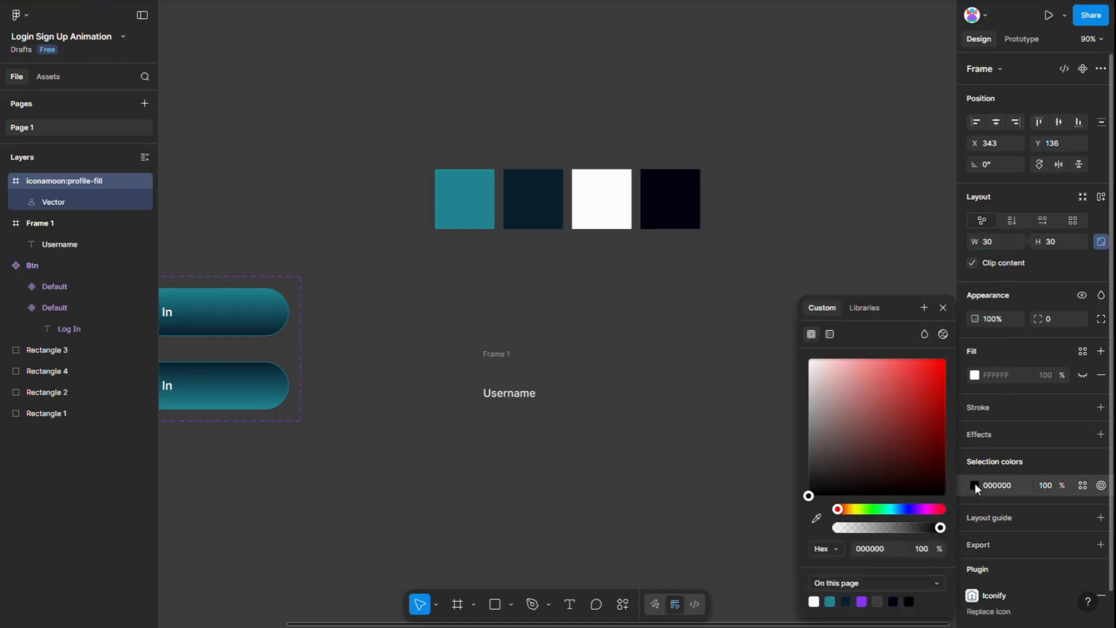
left_click(814, 601)
left_click(721, 518)
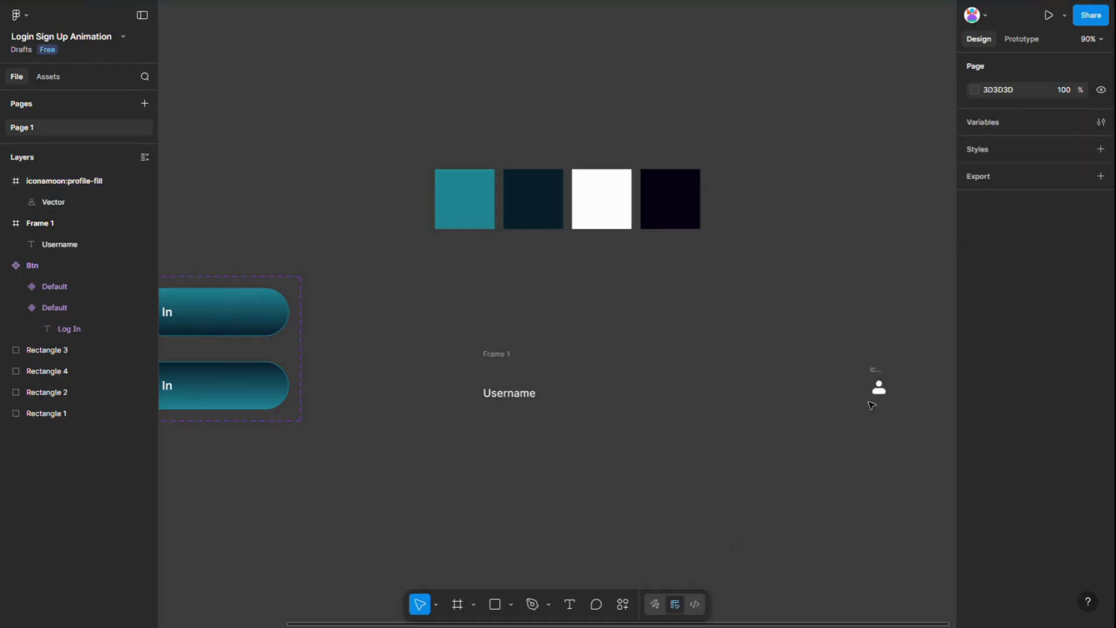
Place the profile icon inside the frame's right end, vertically centered on the Username text at Y 34.
left_click_drag(881, 385, 750, 389)
key("alt")
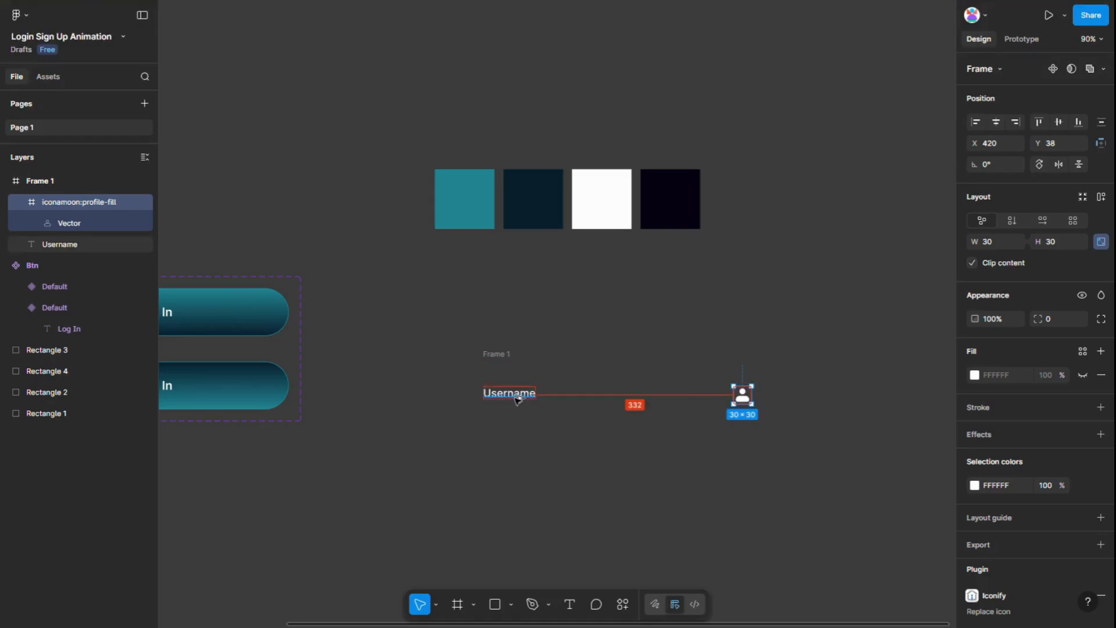
scroll(517, 400, "up", 5)
key("Up")
key("Up")
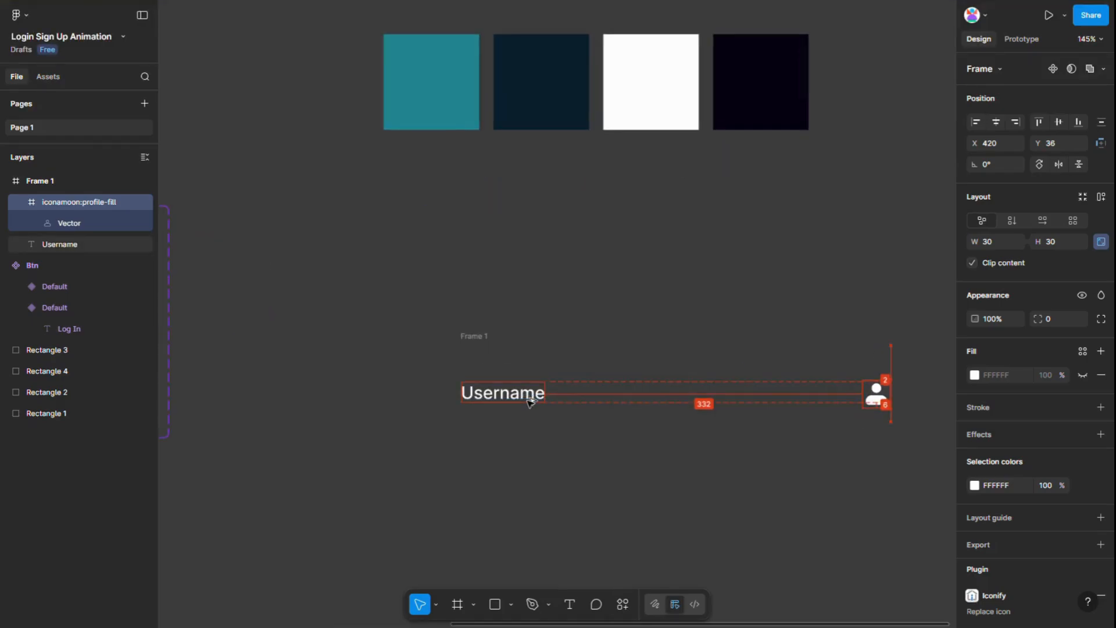
key("Up")
key("Up")
scroll(434, 424, "down", 5)
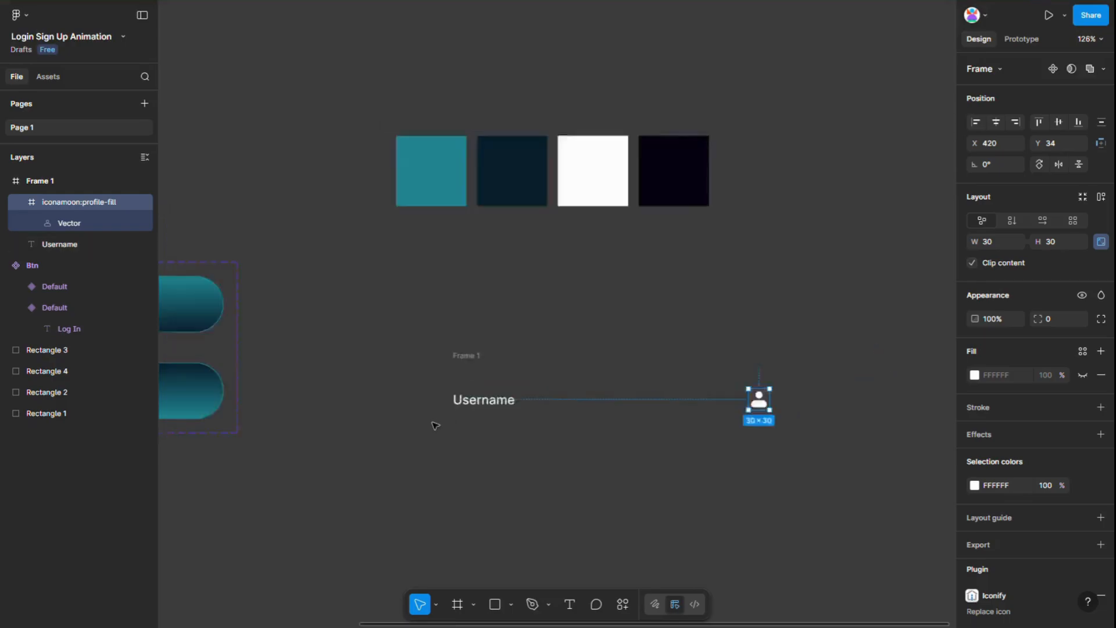
Rename the frame holding the Username text and icon as "Text Field".
left_click(461, 427)
double_click(468, 366)
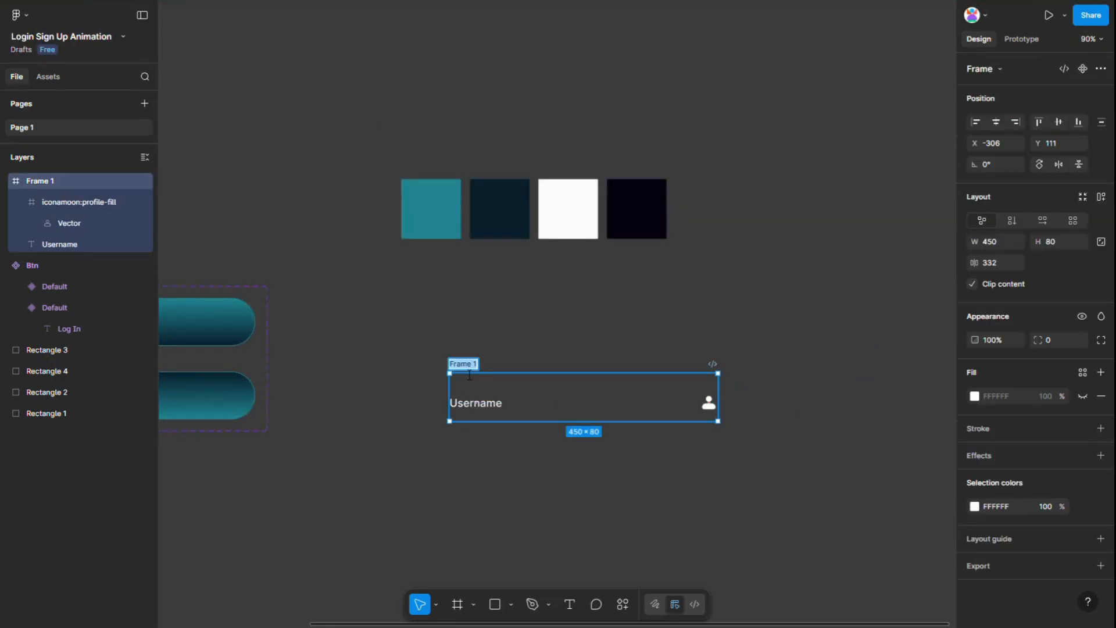
type("Text Fi")
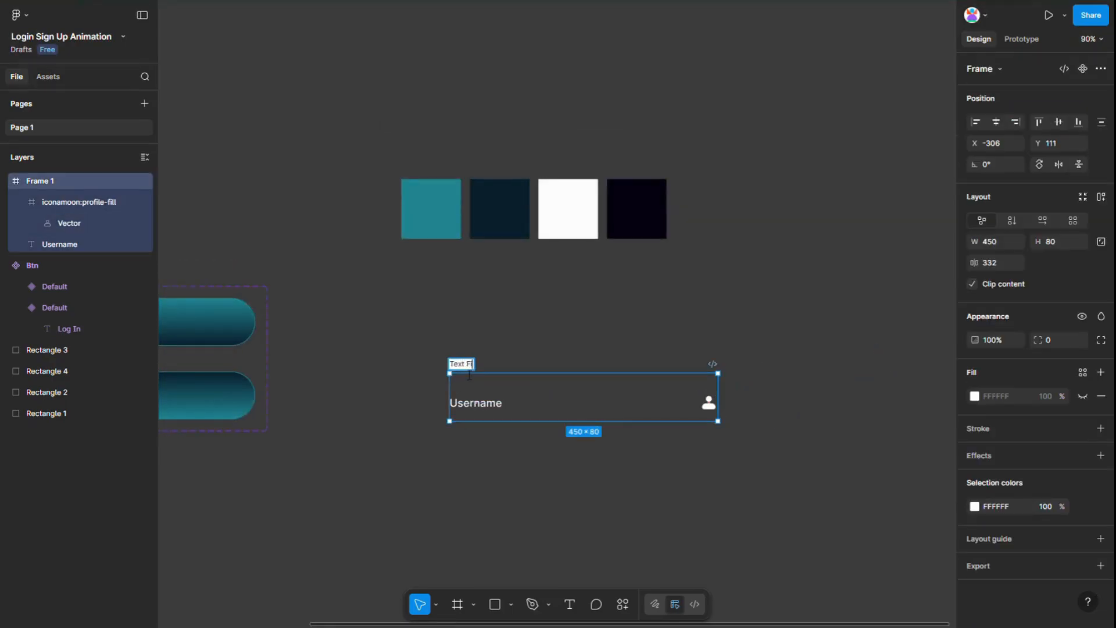
type("eld")
left_click(471, 356)
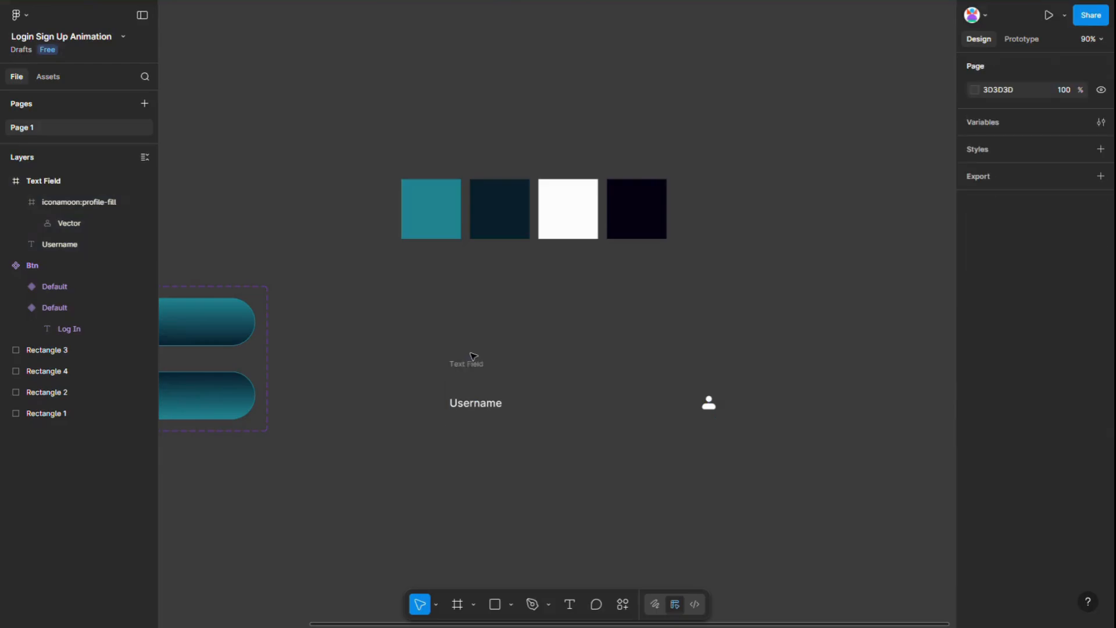
Duplicate the Text Field frame directly below and give both frames a white 1 px stroke on the bottom side only.
left_click_drag(476, 367, 477, 440, "alt")
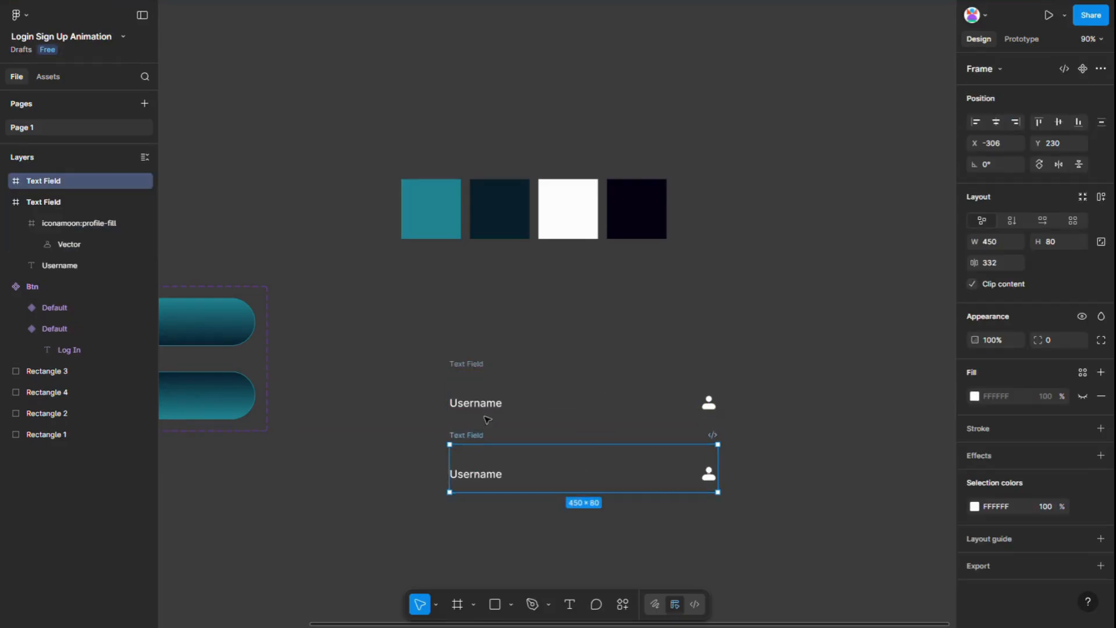
left_click(467, 372)
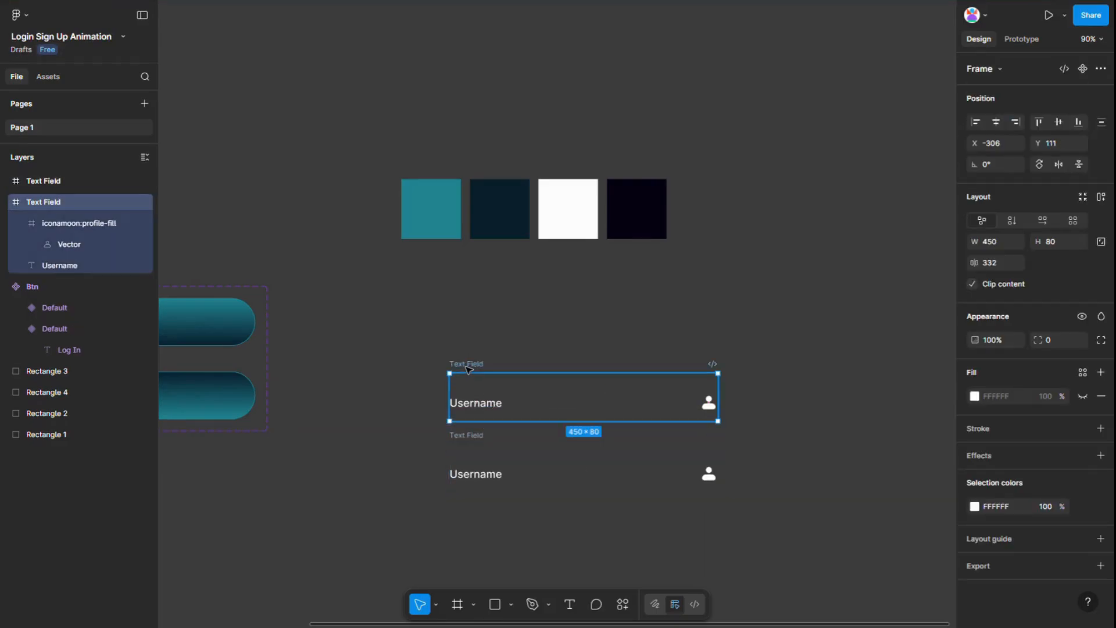
left_click(459, 453, "shift")
left_click(978, 430)
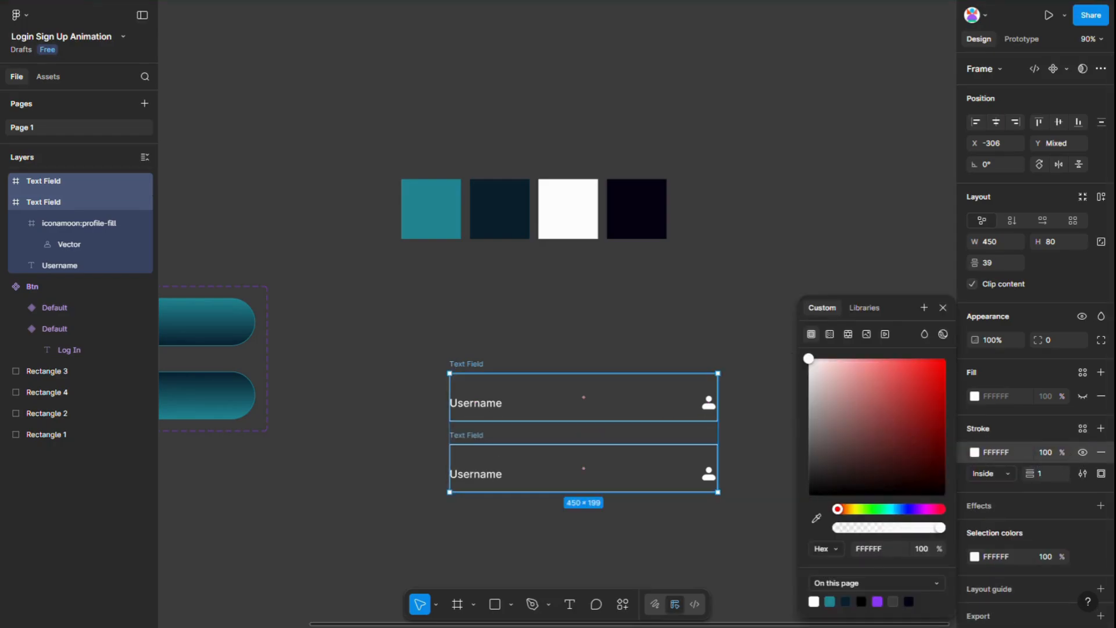
left_click(1101, 473)
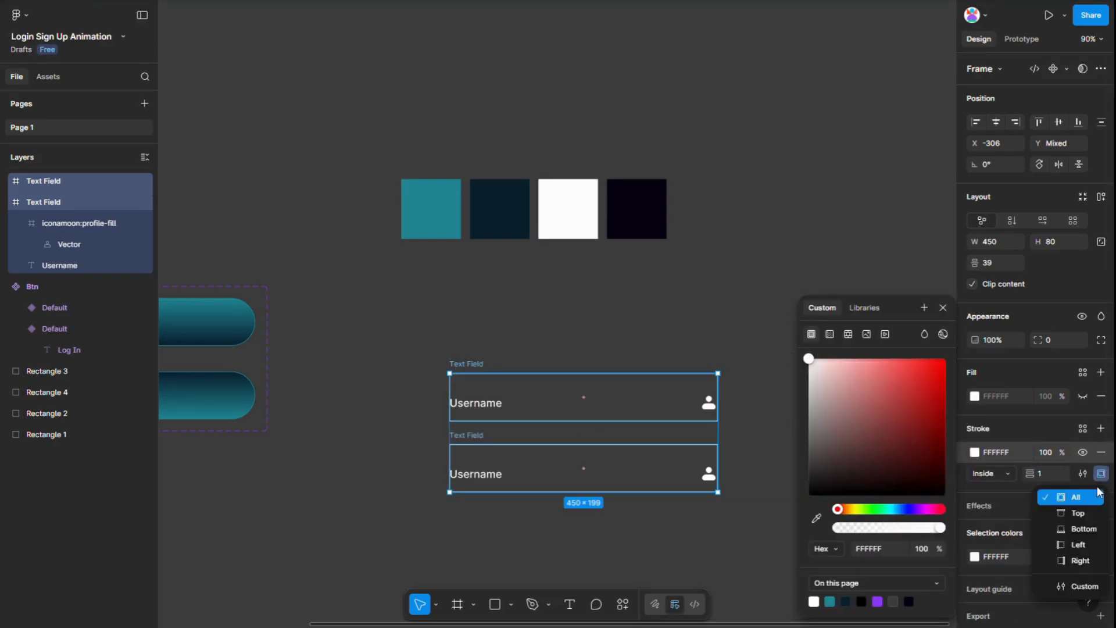
left_click(1078, 531)
left_click(670, 531)
scroll(465, 419, "down", 2)
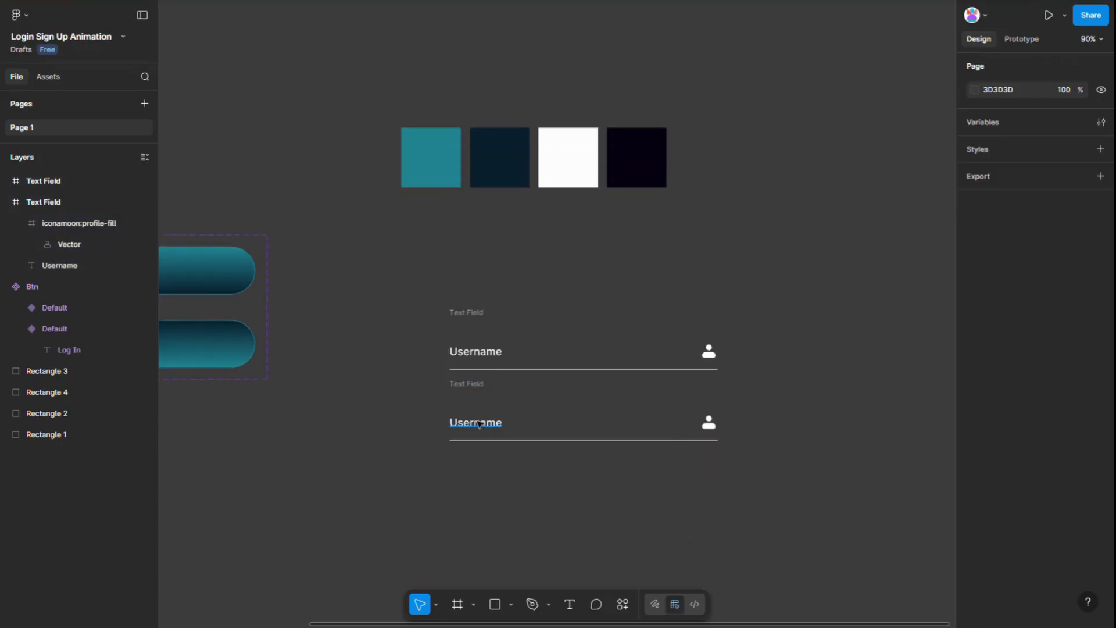
Align the lower field's Username label to the frame's top and duplicate the label below it at Y 38.
left_click(467, 420)
left_click(1041, 121)
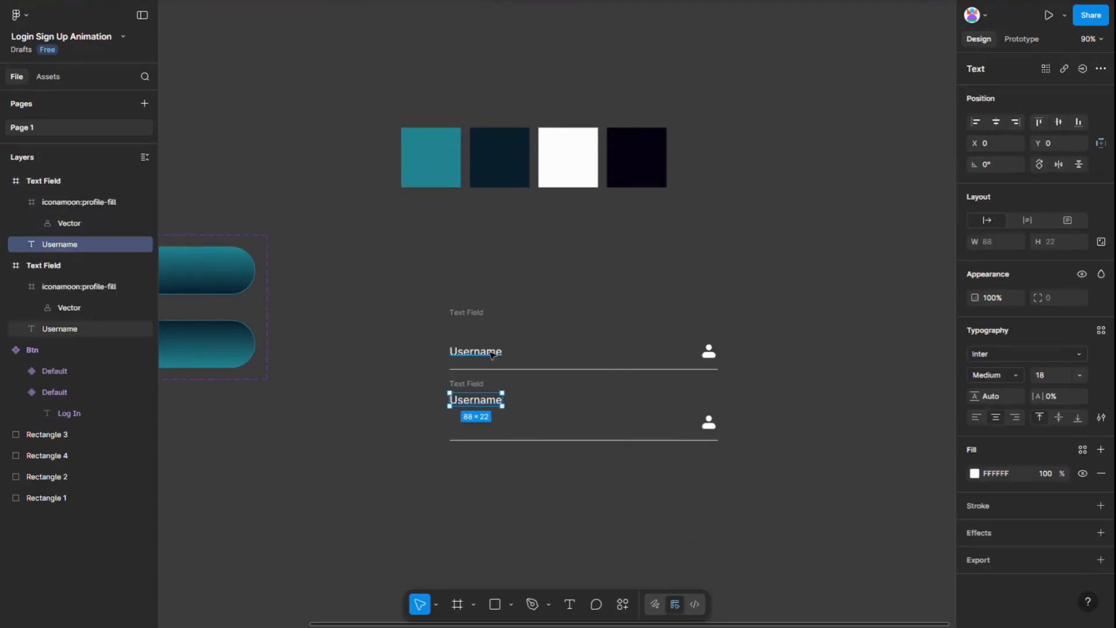
scroll(471, 407, "up", 2)
left_click_drag(472, 406, 476, 435)
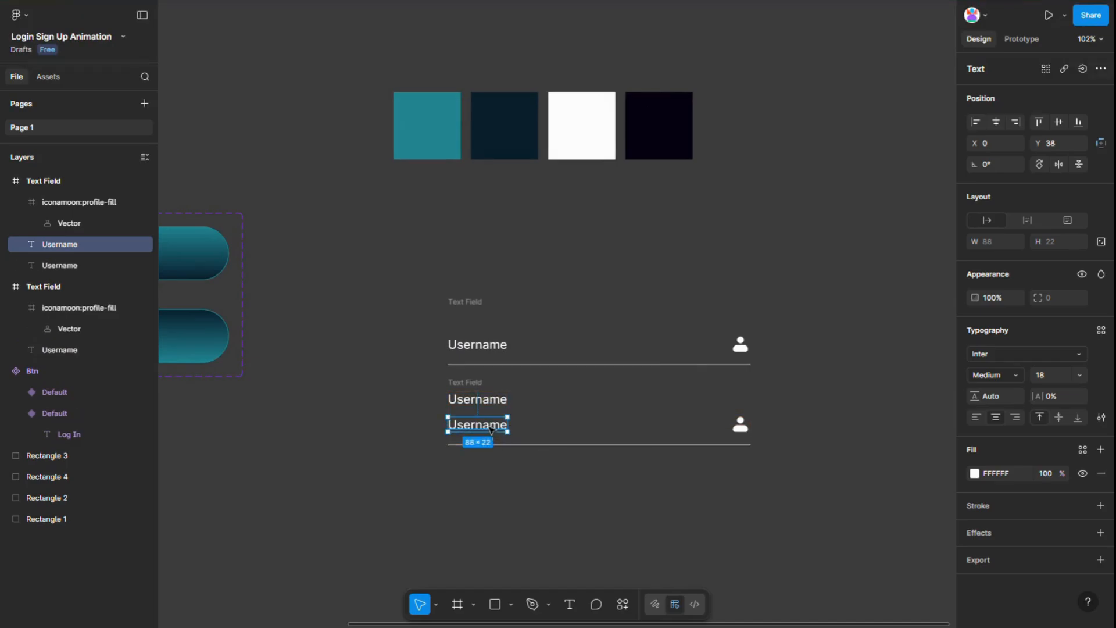
Left-align the duplicated label in the lower field and replace its text with a "|" cursor character.
double_click(492, 429)
key("BackSpace")
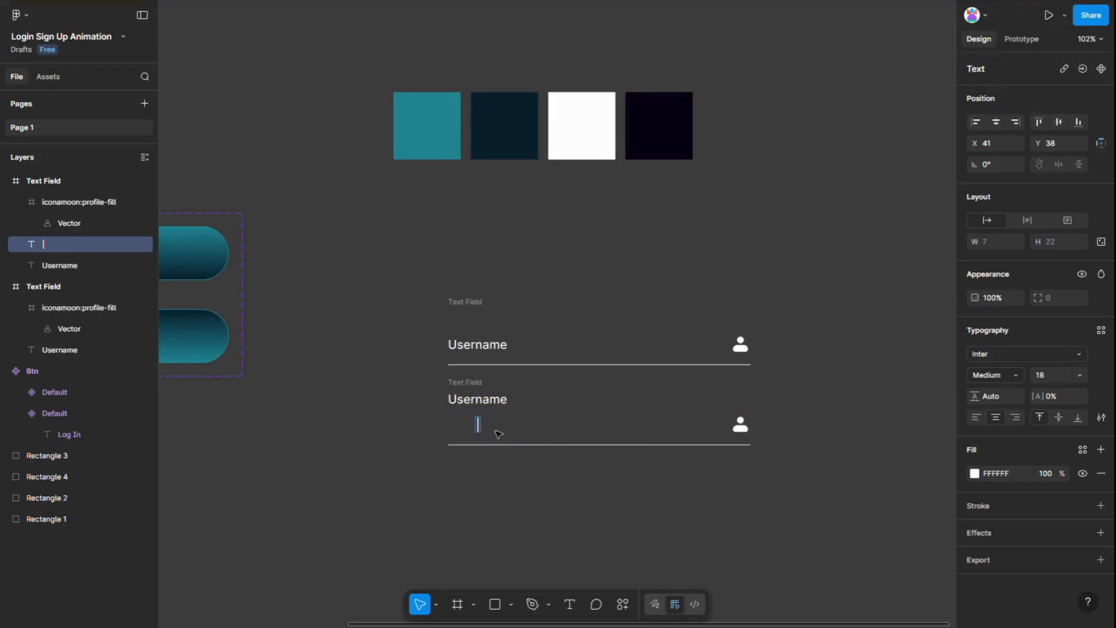
key("ctrl+z")
left_click(977, 418)
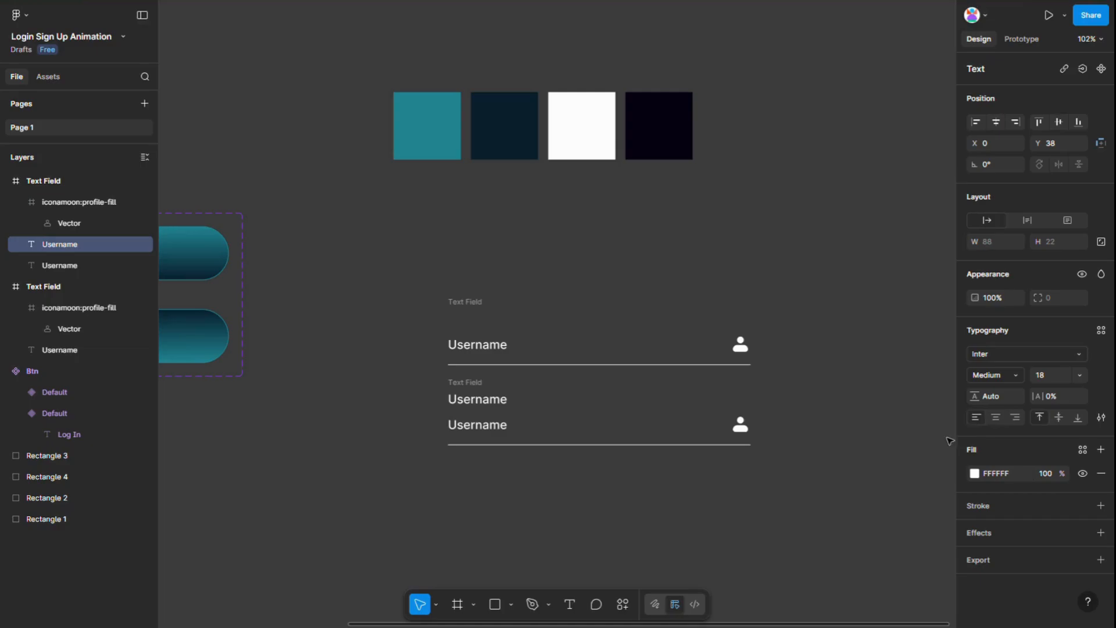
double_click(487, 433)
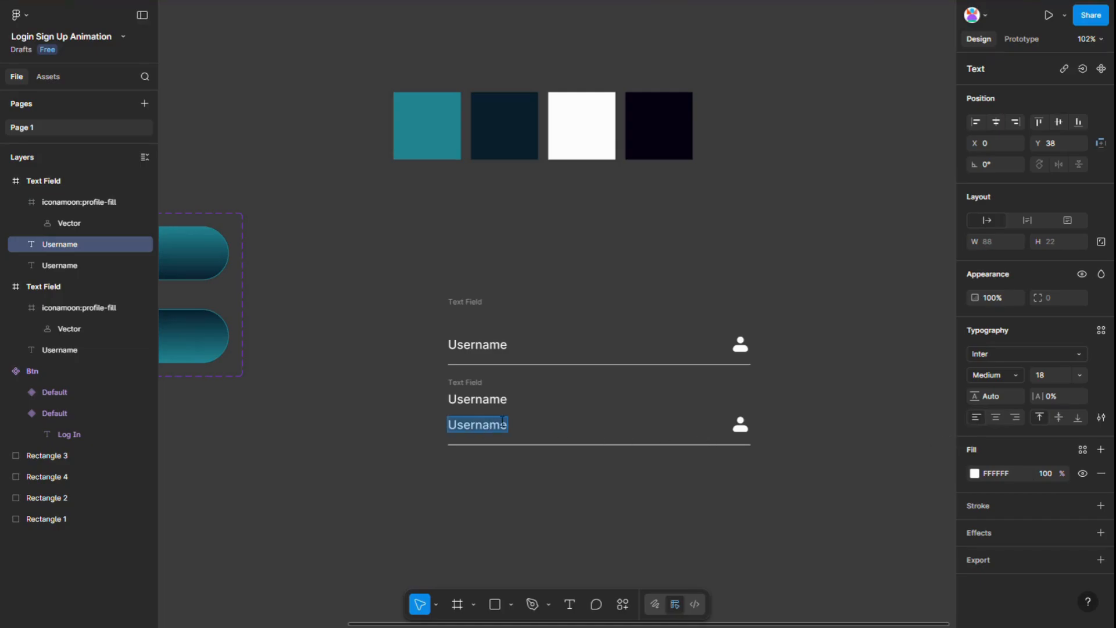
key("BackSpace")
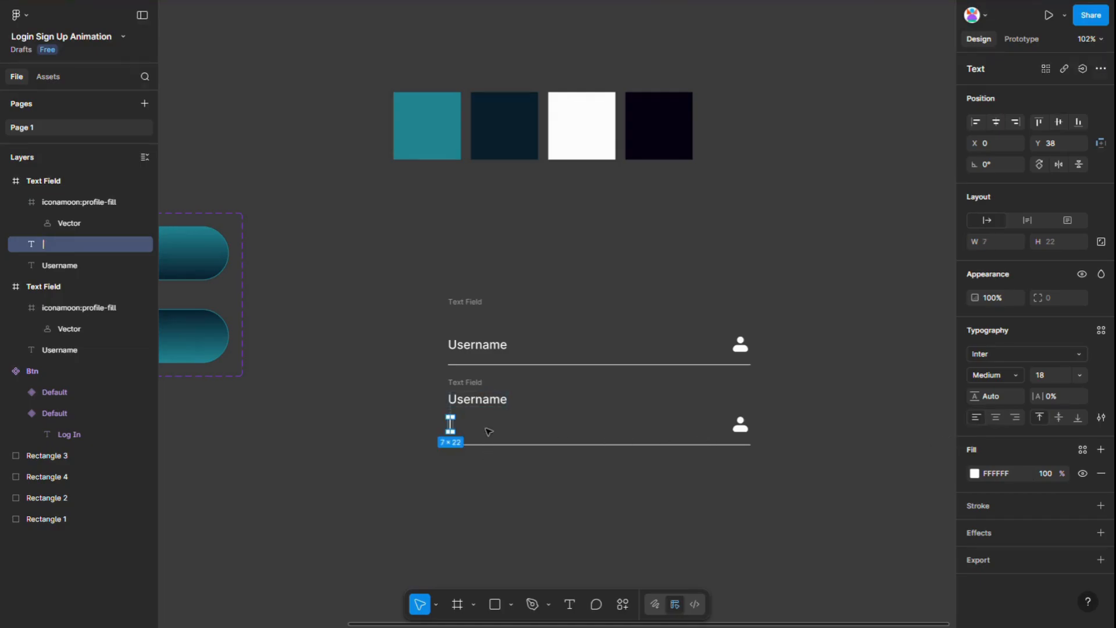
Left-align the text of the Username labels in both fields.
left_click(477, 401)
left_click(476, 345, "shift")
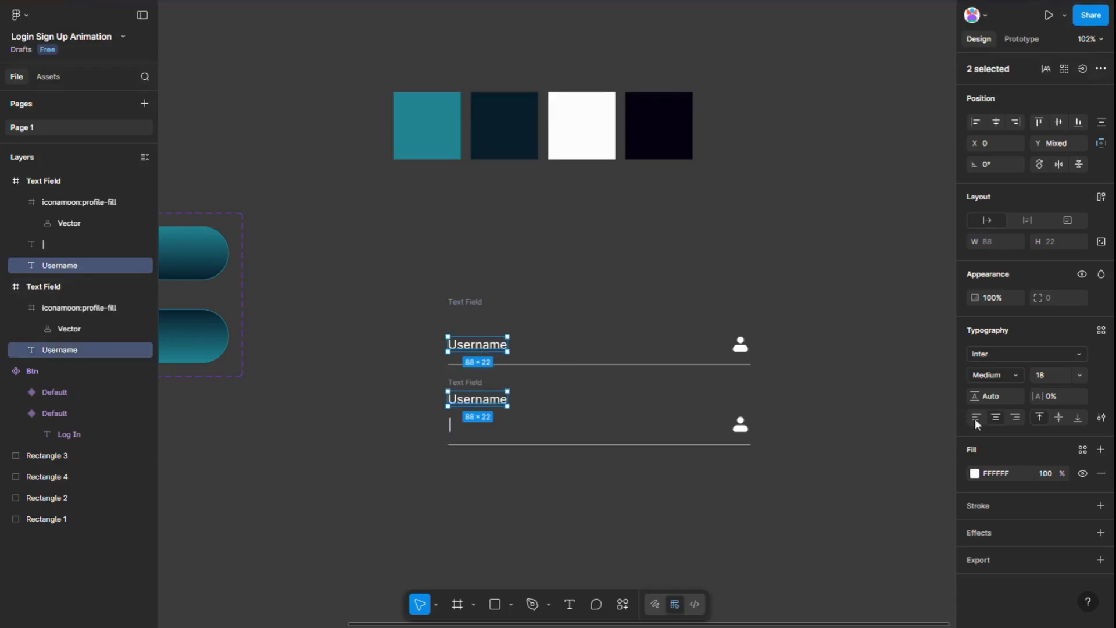
left_click(469, 449)
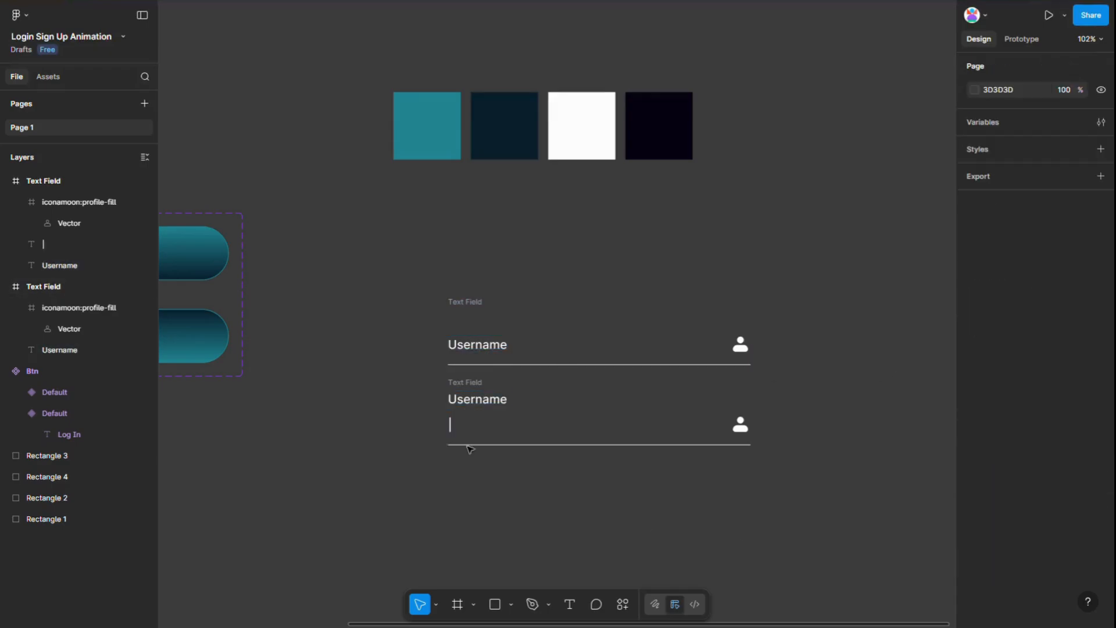
Recolor all white elements of the lower Text Field with teal 228693 sampled from the first swatch.
left_click(467, 389)
scroll(722, 500, "down", 3)
scroll(963, 520, "down", 1)
left_click(975, 521)
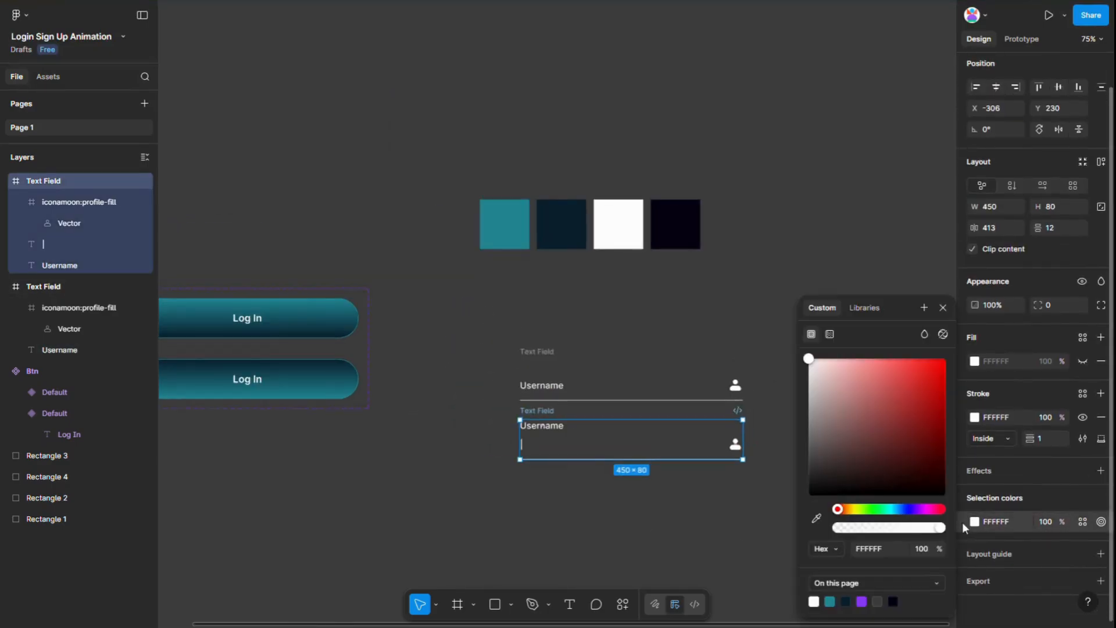
left_click(816, 518)
left_click(503, 218)
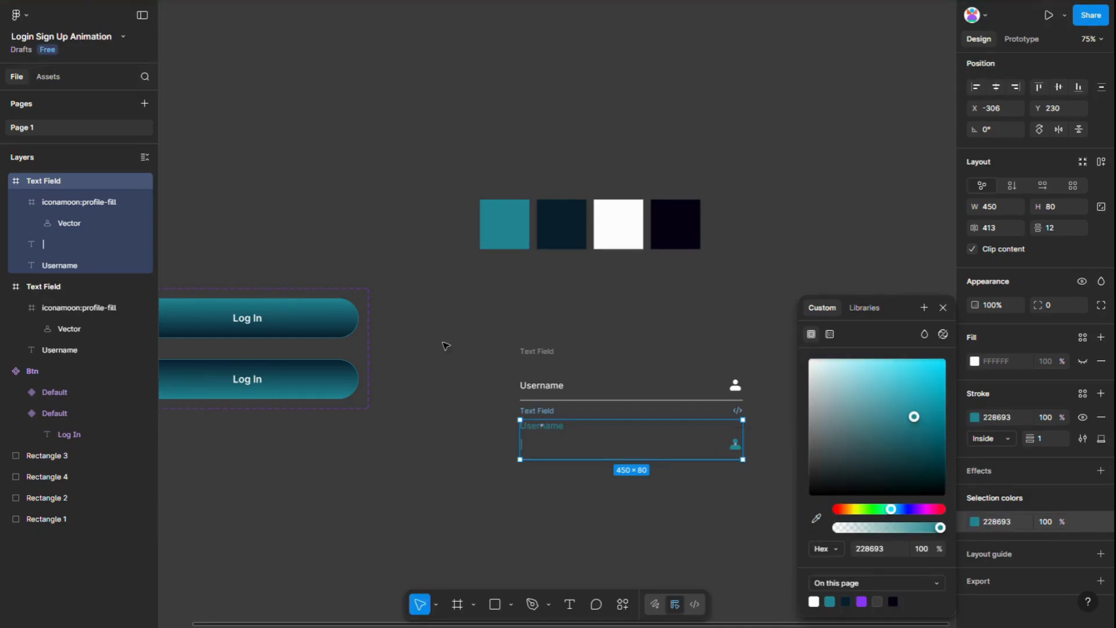
left_click(445, 346)
Combine the upper and lower Text Field frames into one component set.
scroll(523, 461, "up", 1)
left_click(581, 442)
left_click(614, 364, "shift")
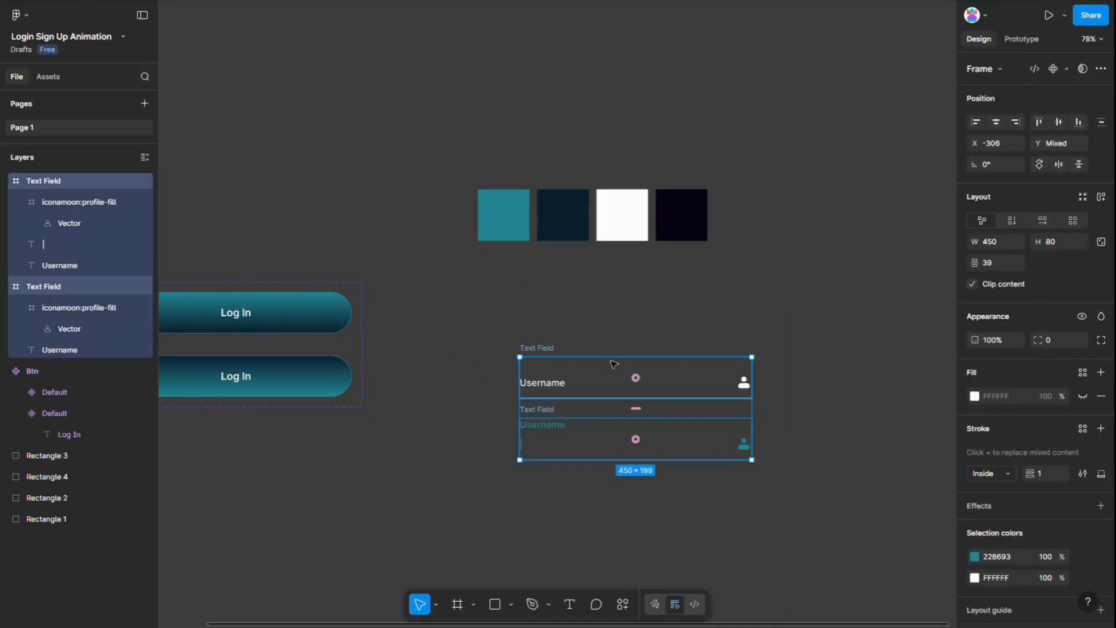
left_click(1067, 69)
left_click(963, 127)
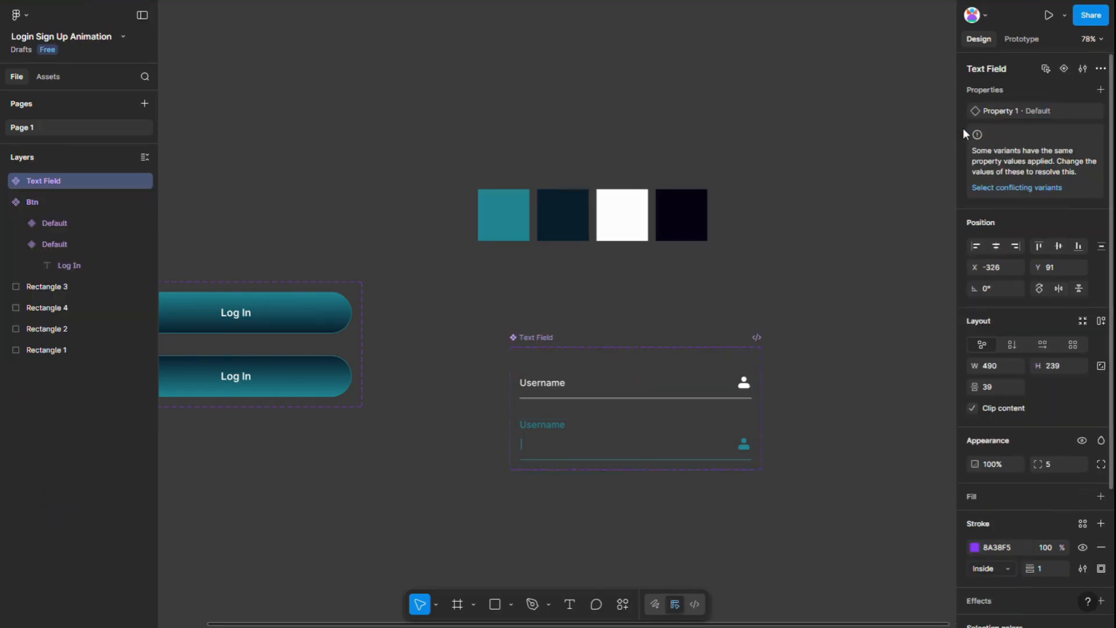
Connect the upper variant's Username label to the lower variant with an On click Change to interaction using Smart animate.
scroll(823, 420, "up", 3)
left_click(1022, 39)
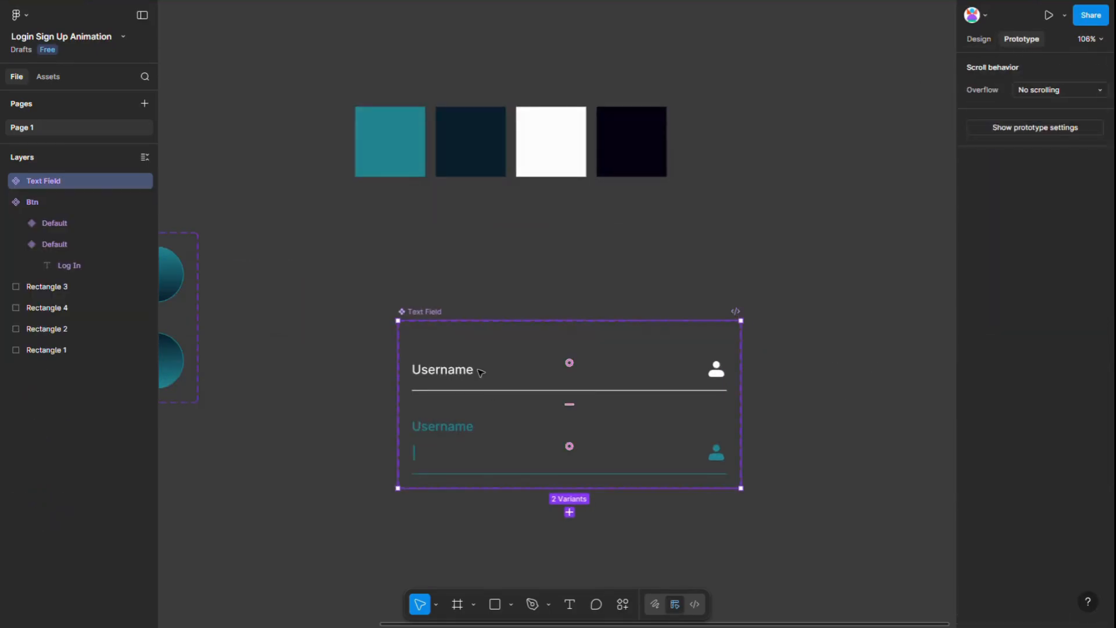
double_click(480, 373)
left_click_drag(475, 370, 492, 446)
scroll(605, 545, "down", 3)
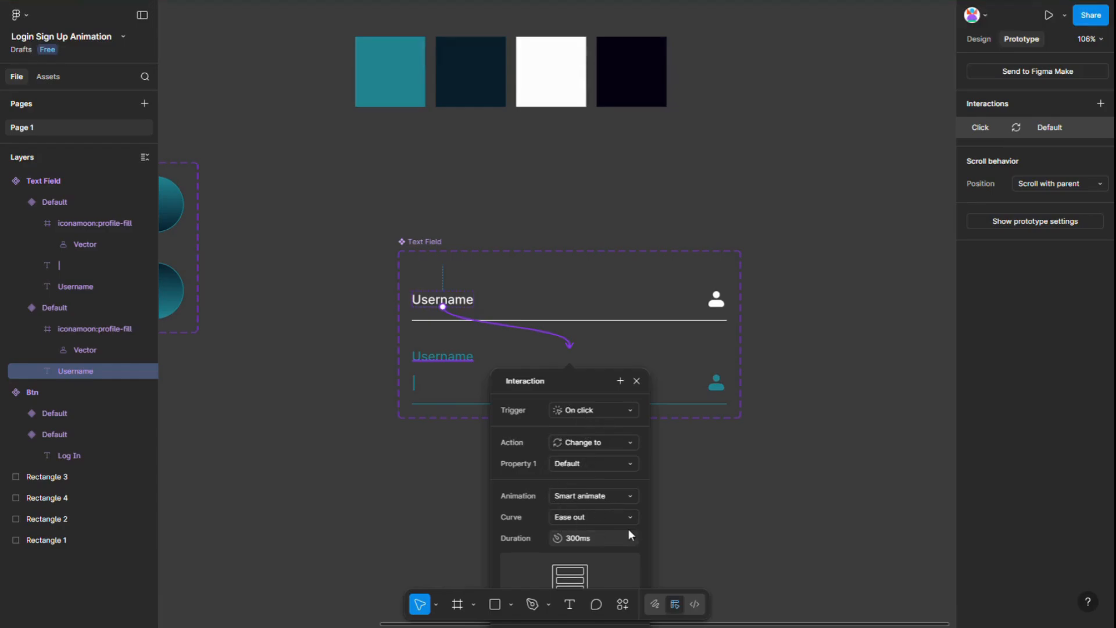
Close the interaction settings of the upper Username label.
scroll(629, 530, "down", 1)
left_click(726, 512)
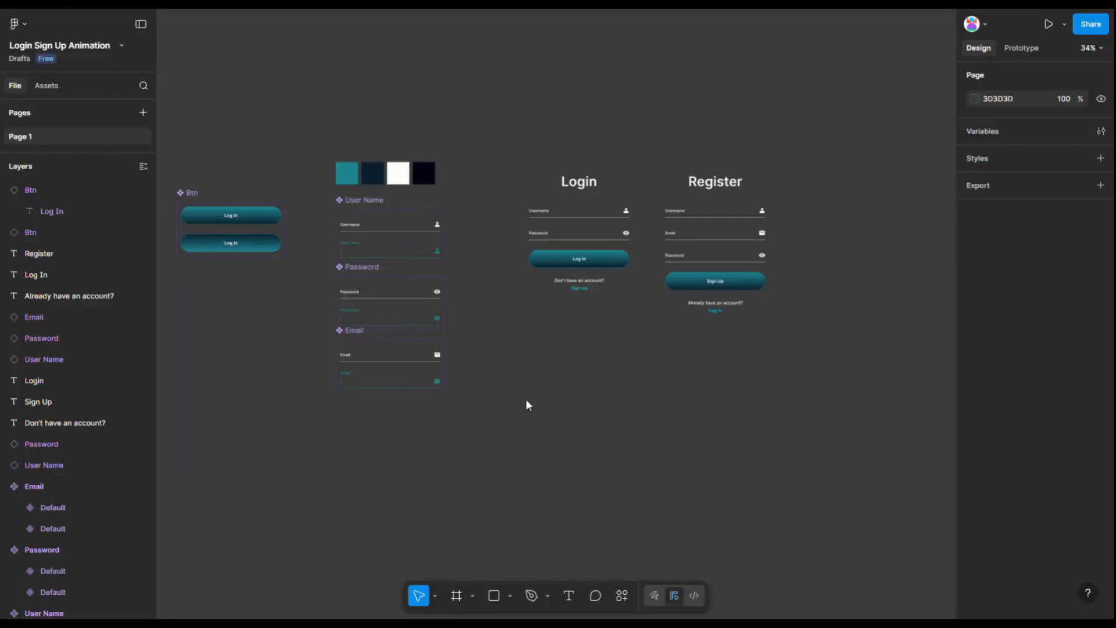
Add a 1440 × 1024 Desktop frame and fill it with near-black 060513 sampled from the last swatch.
left_click(456, 594)
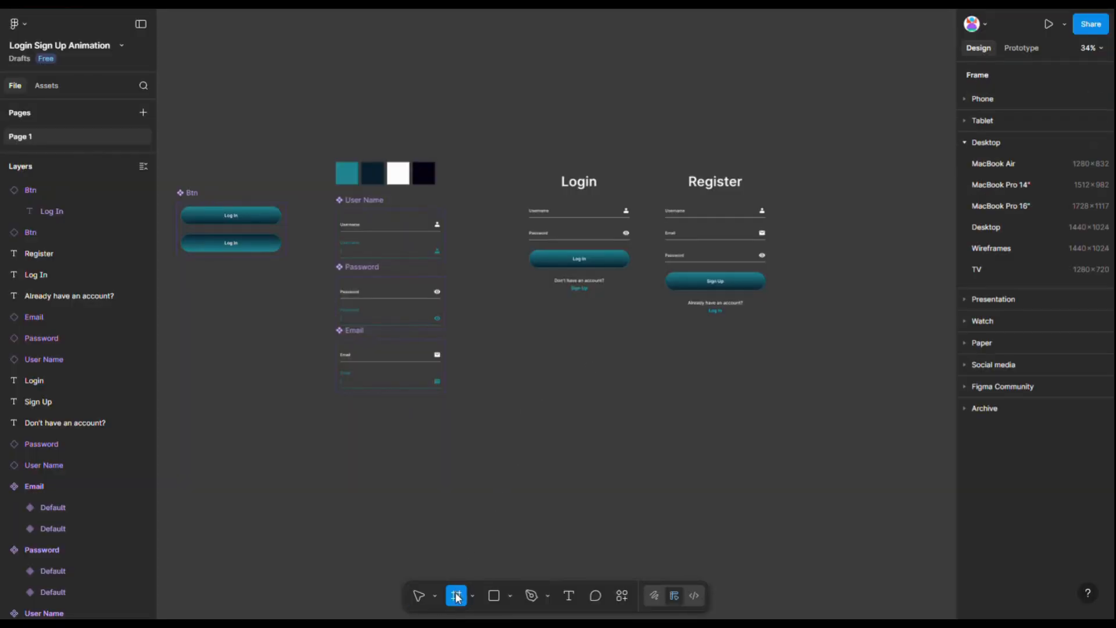
left_click(993, 226)
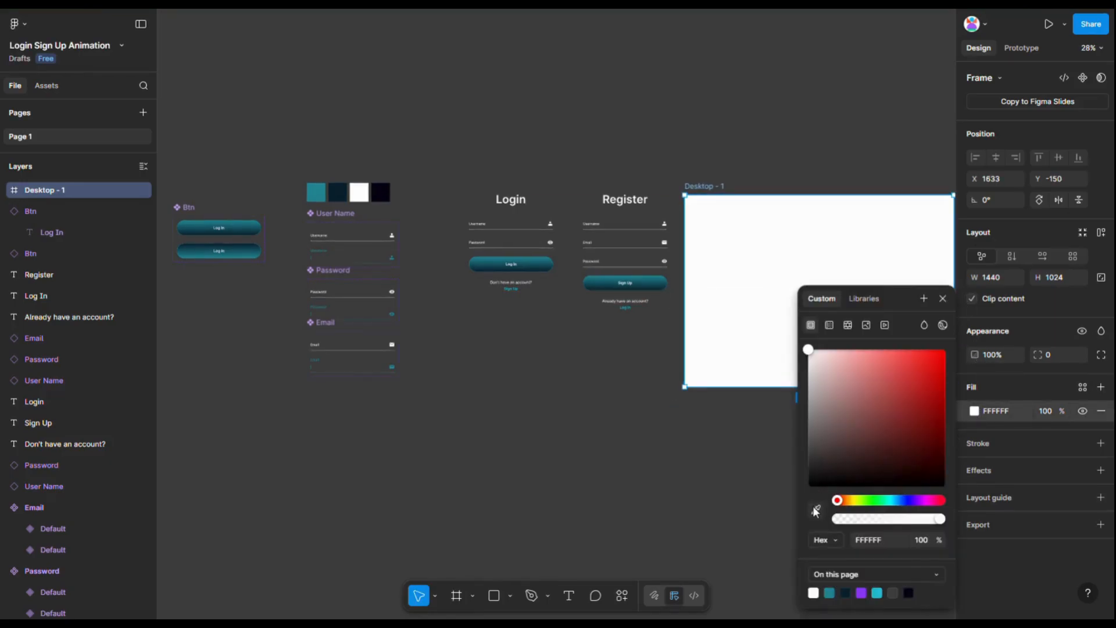
left_click(815, 510)
left_click(385, 197)
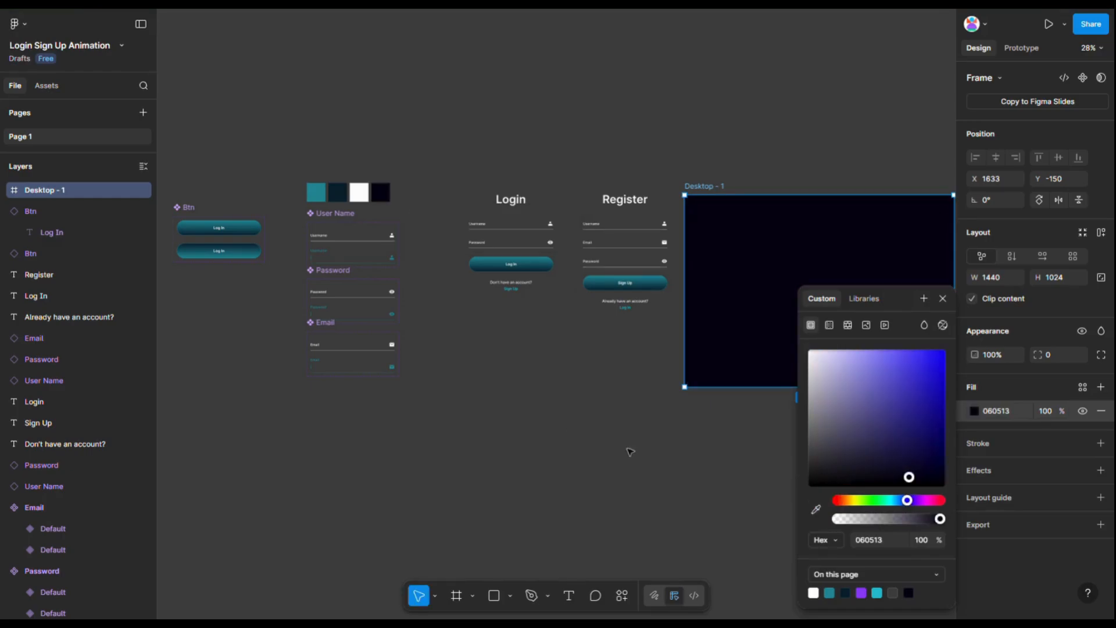
left_click(638, 523)
Place a rectangle below the Desktop - 1 frame and size it to 3500 × 3500.
left_click(705, 472)
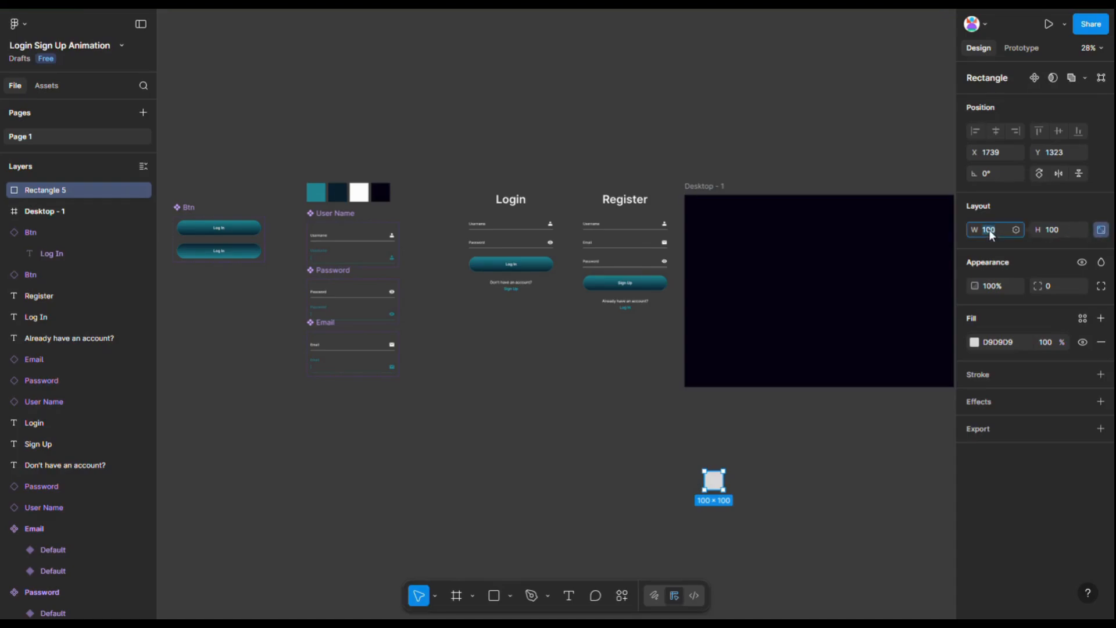
type("3500")
key("Return")
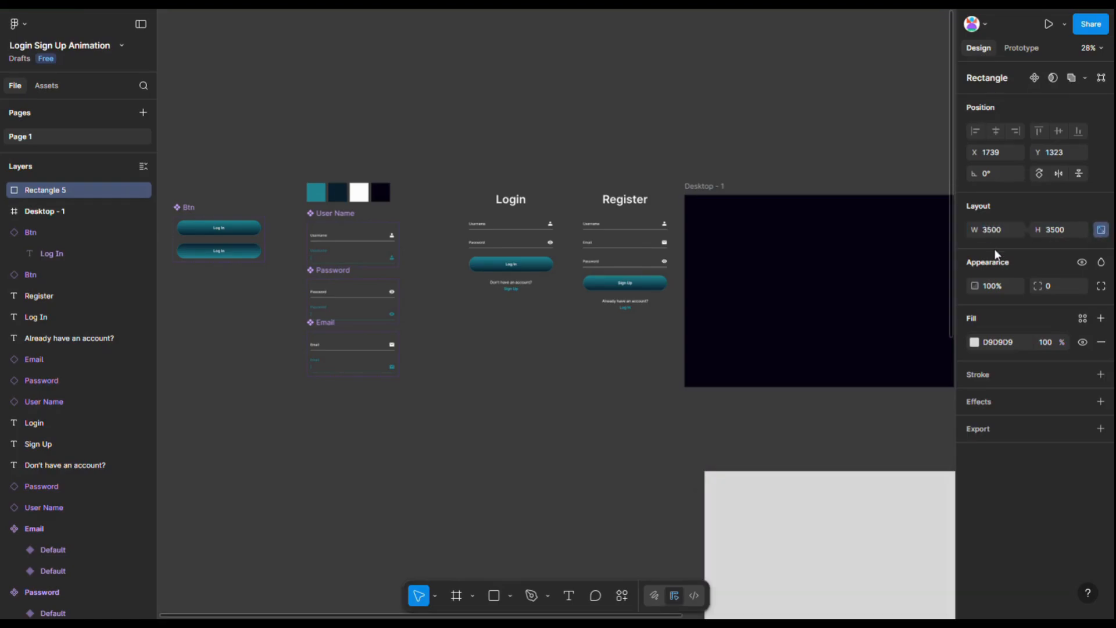
Give the large rectangle a linear gradient fill from teal 228693 to dark blue 0A202E, sampling both colors from the swatches.
left_click(974, 343)
left_click(830, 327)
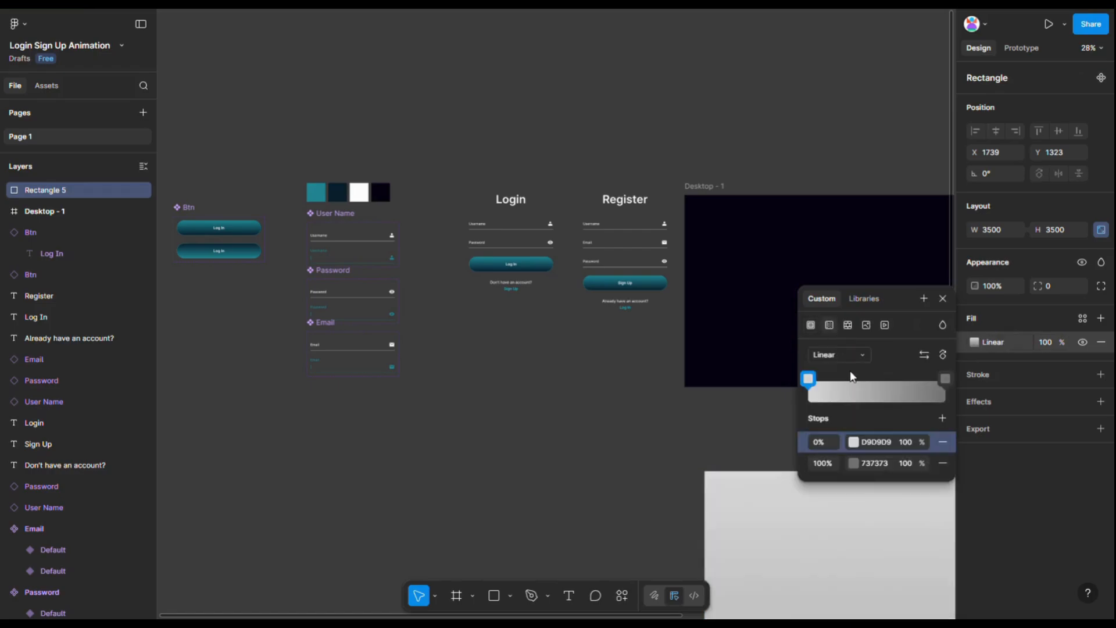
scroll(757, 501, "down", 2)
scroll(594, 405, "down", 3)
left_click(851, 442)
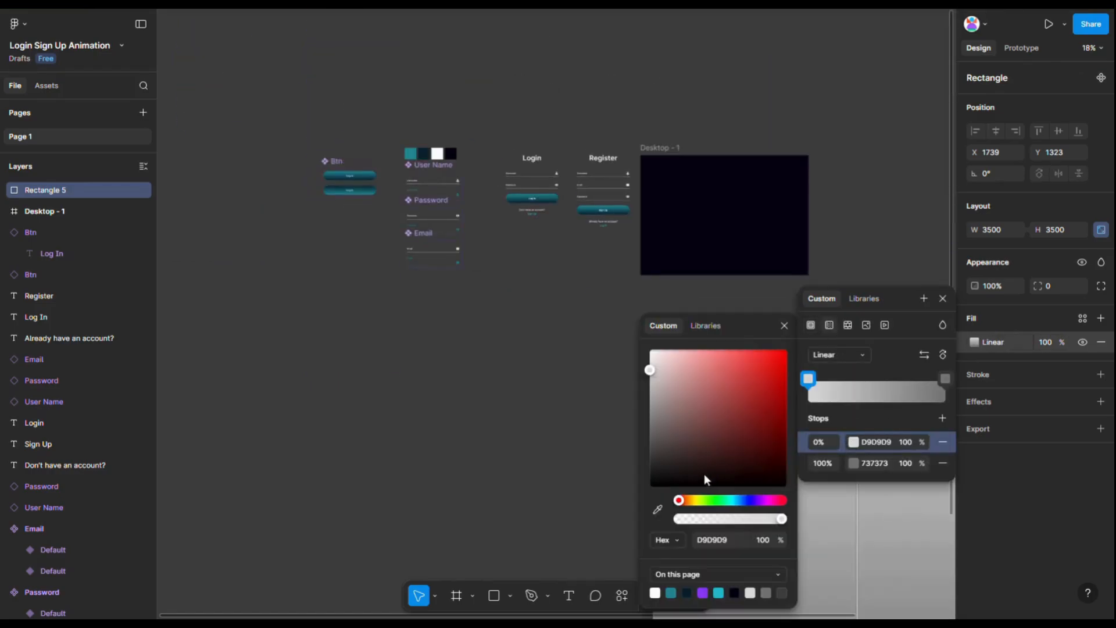
left_click(661, 510)
left_click(413, 154)
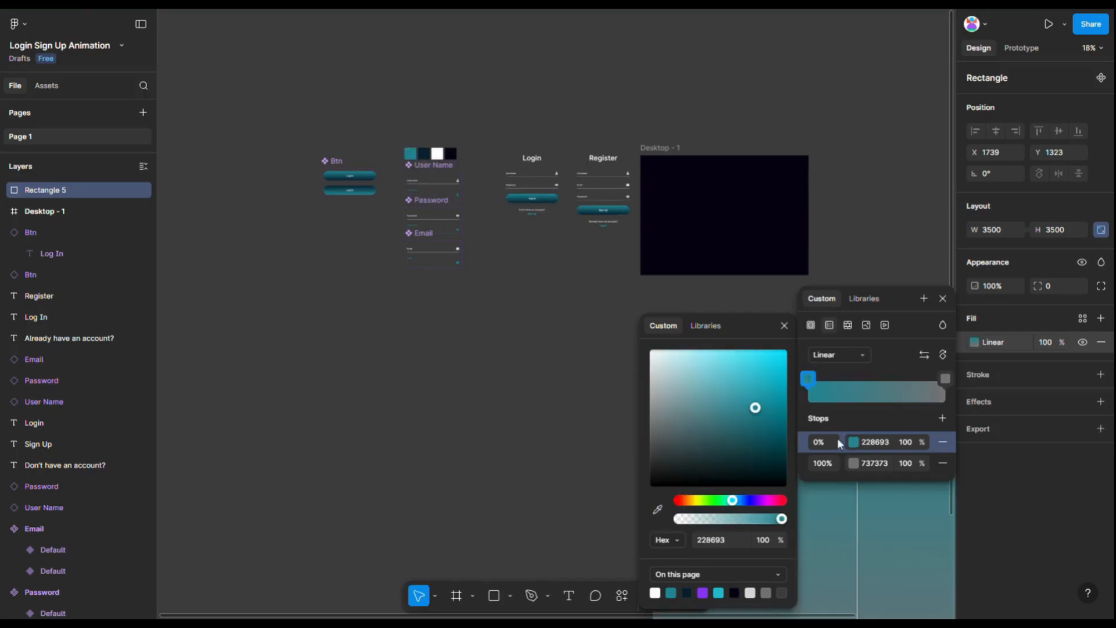
left_click(854, 463)
left_click(657, 510)
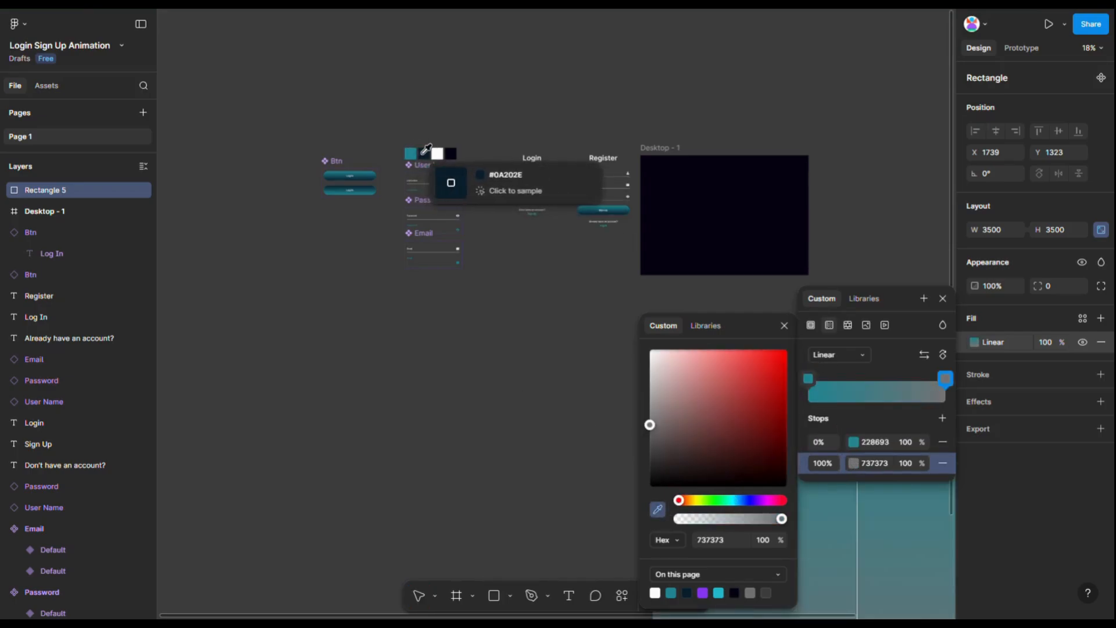
left_click(425, 153)
key("Escape")
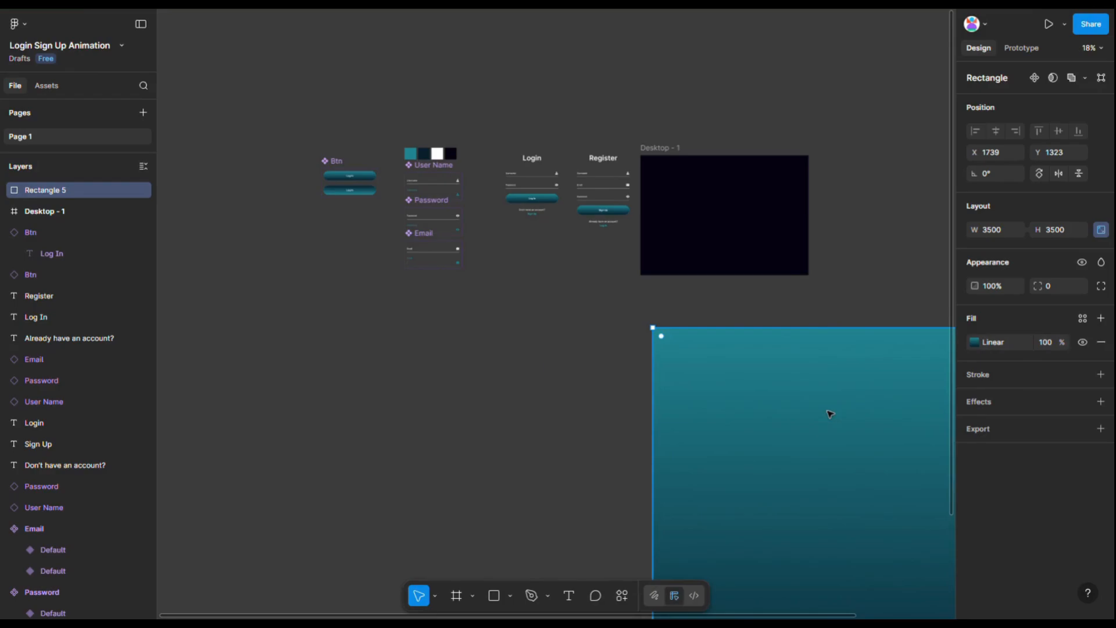
Rotate the large rectangle to 38° and add an inside stroke with a weight of 3.
type("38")
key("Return")
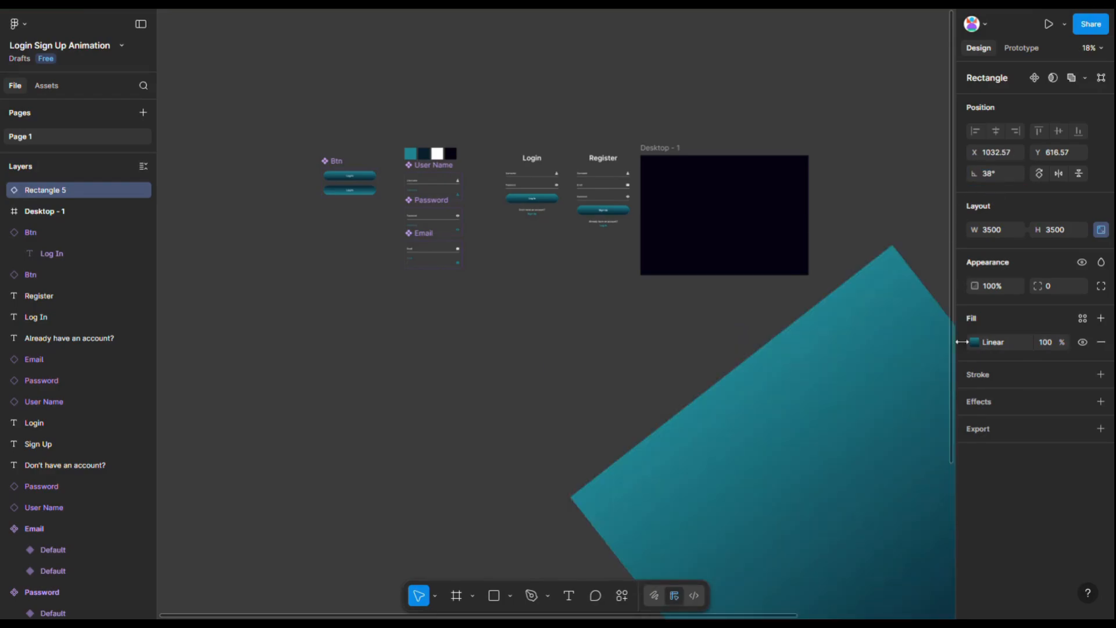
left_click(983, 373)
left_click(974, 398)
type("3")
key("Return")
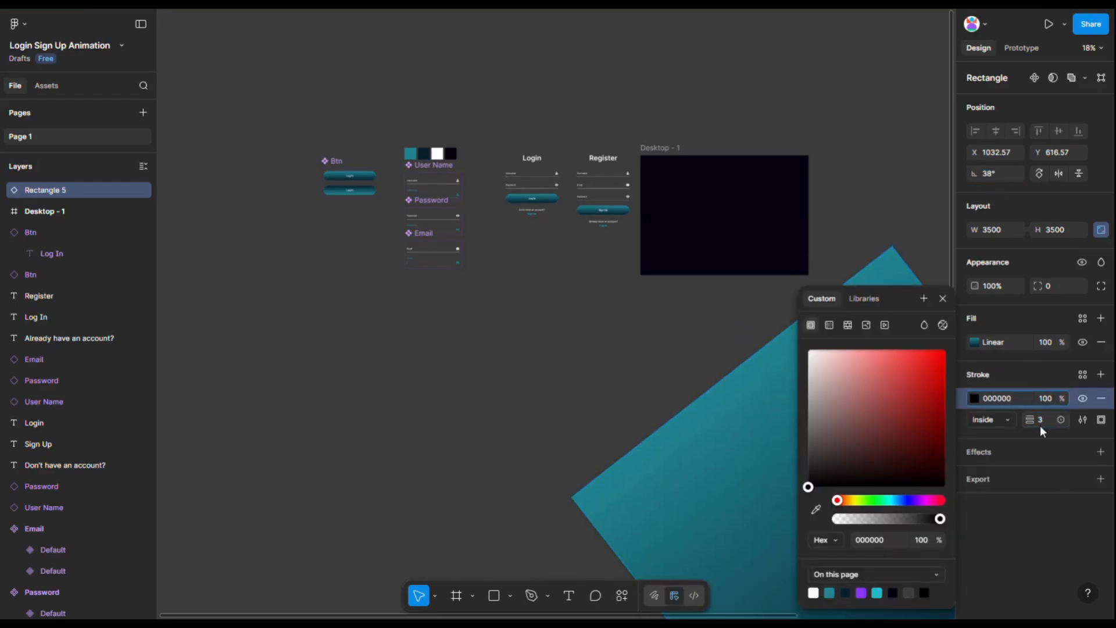
Color the rectangle's stroke with teal 228693 sampled from the first swatch.
left_click(975, 397)
left_click(974, 398)
left_click(816, 509)
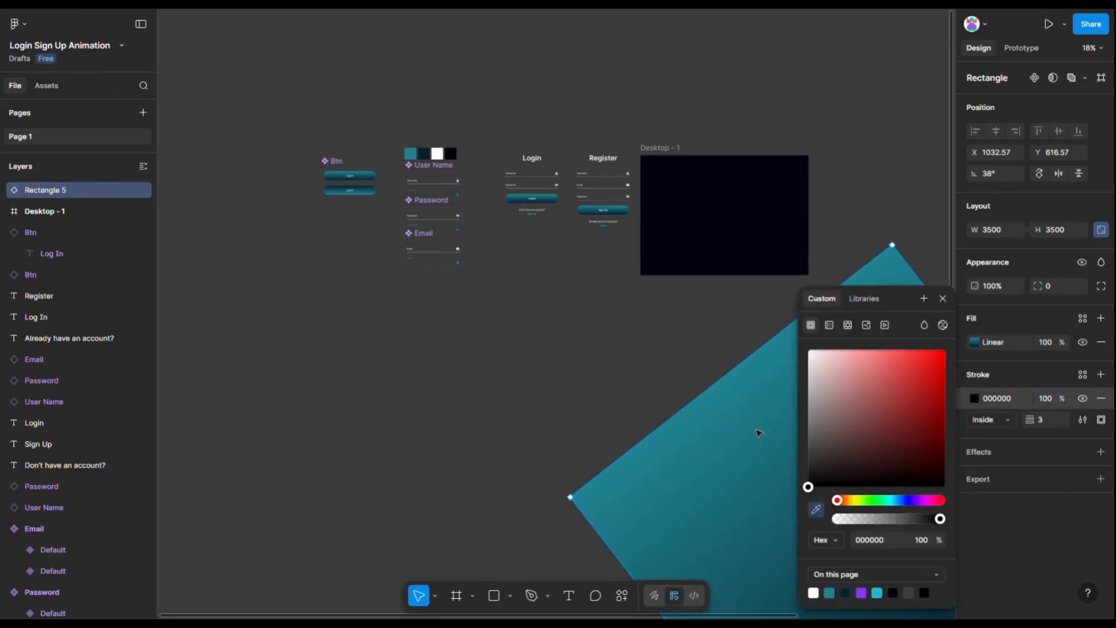
left_click(410, 153)
left_click(605, 356)
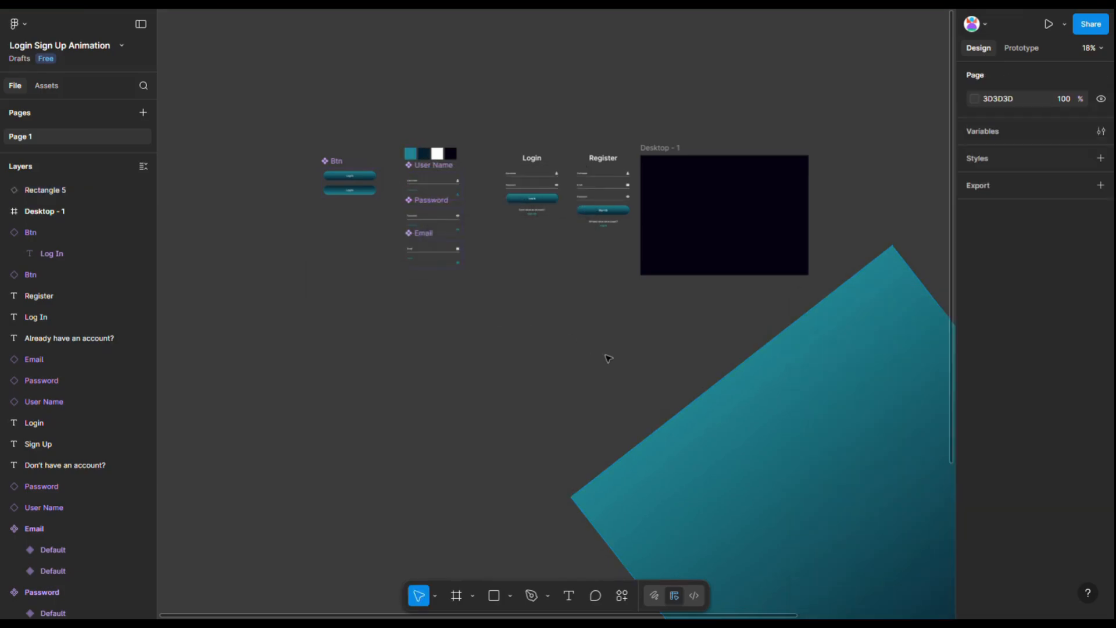
Move the rotated rectangle over the Desktop - 1 frame and nest it inside by cutting and pasting it.
scroll(663, 371, "down", 2)
left_click_drag(770, 371, 847, 108)
key("ctrl+x")
left_click(747, 143)
key("ctrl+v")
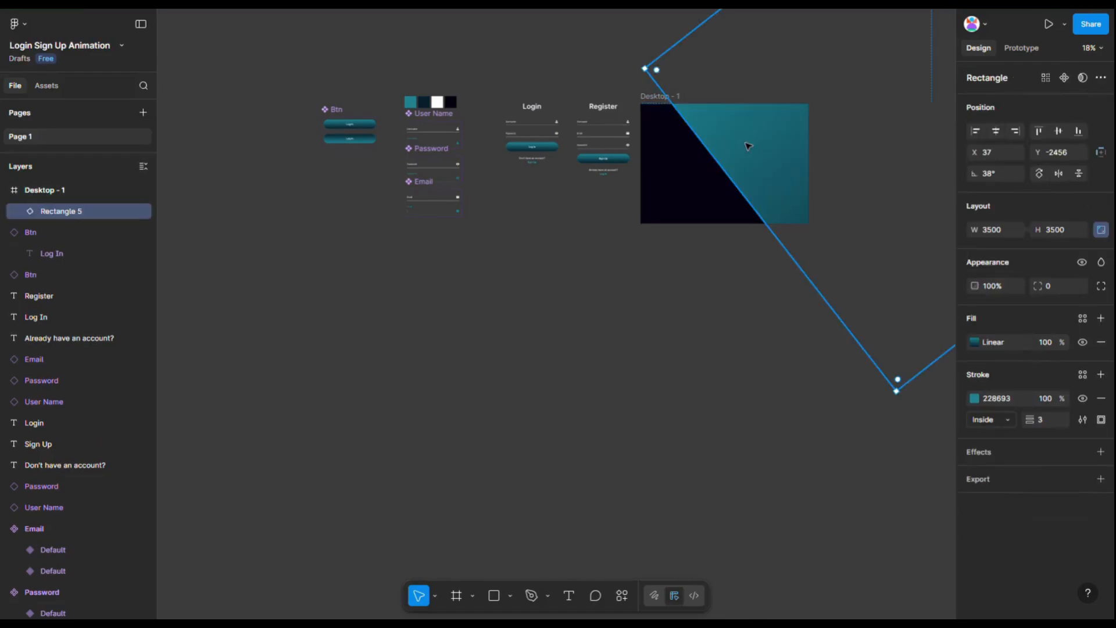
Flip the rectangle's gradient so it runs from 0A202E to 228693.
scroll(748, 150, "up", 2)
left_click(974, 342)
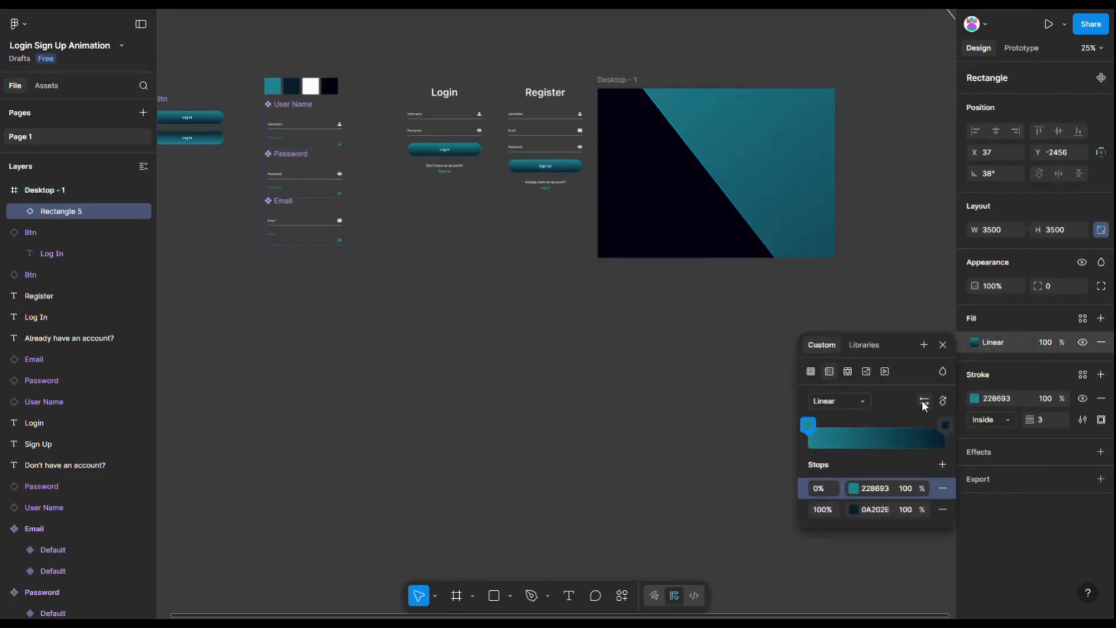
scroll(760, 126, "up", 3)
scroll(756, 134, "down", 1)
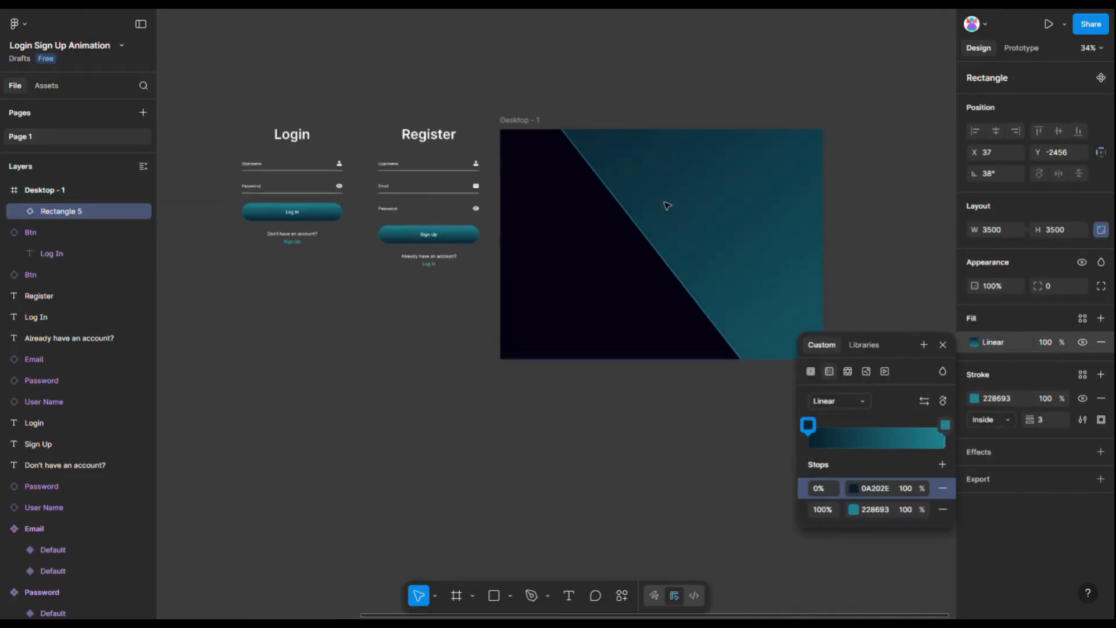
left_click(697, 190)
Reposition the rotated rectangle inside the Desktop - 1 frame to about X -359, Y -3098.
scroll(756, 277, "down", 2)
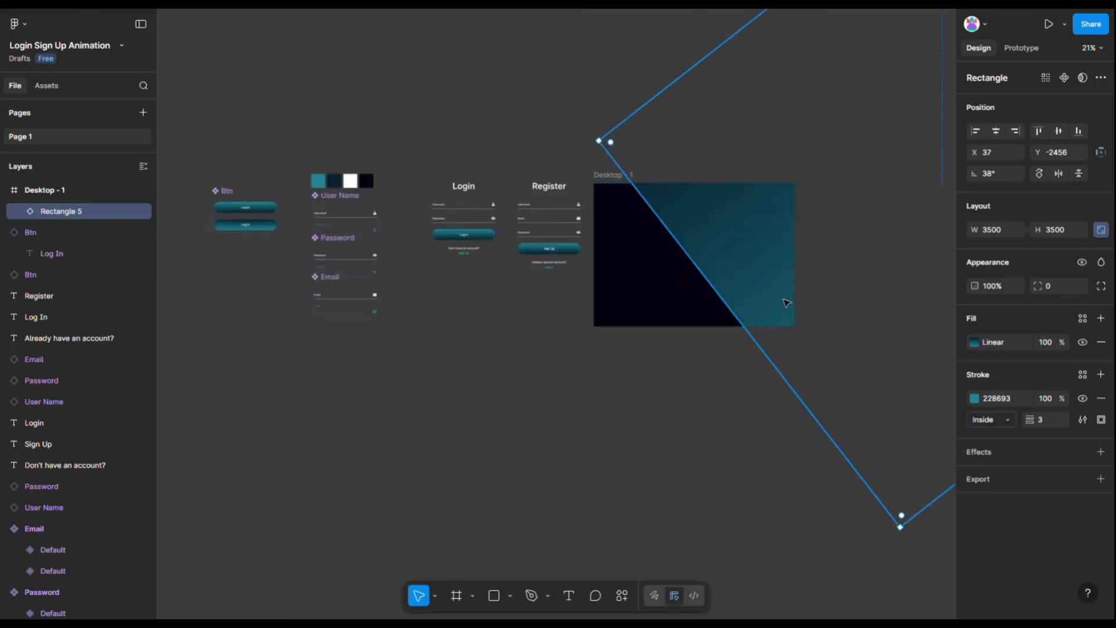
left_click_drag(786, 303, 763, 249)
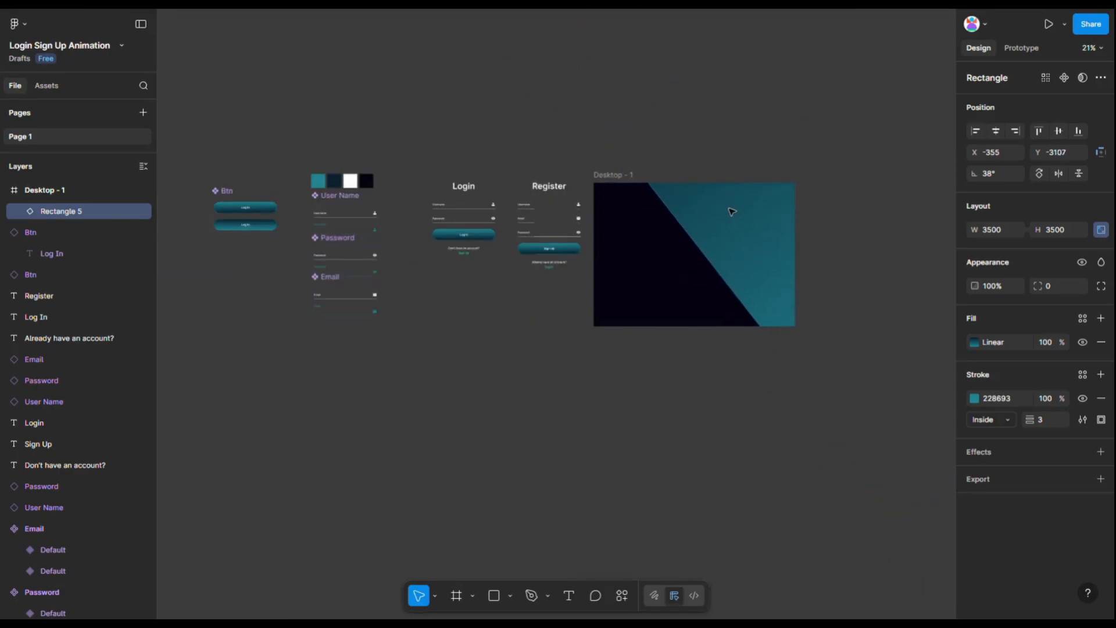
left_click_drag(729, 211, 729, 211)
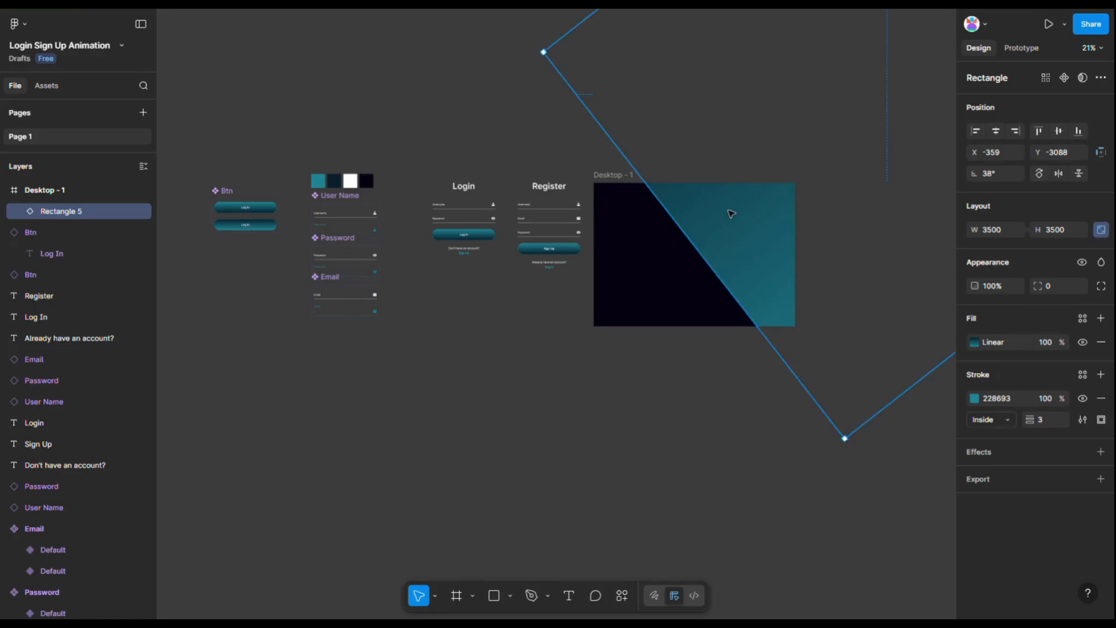
scroll(626, 278, "up", 2)
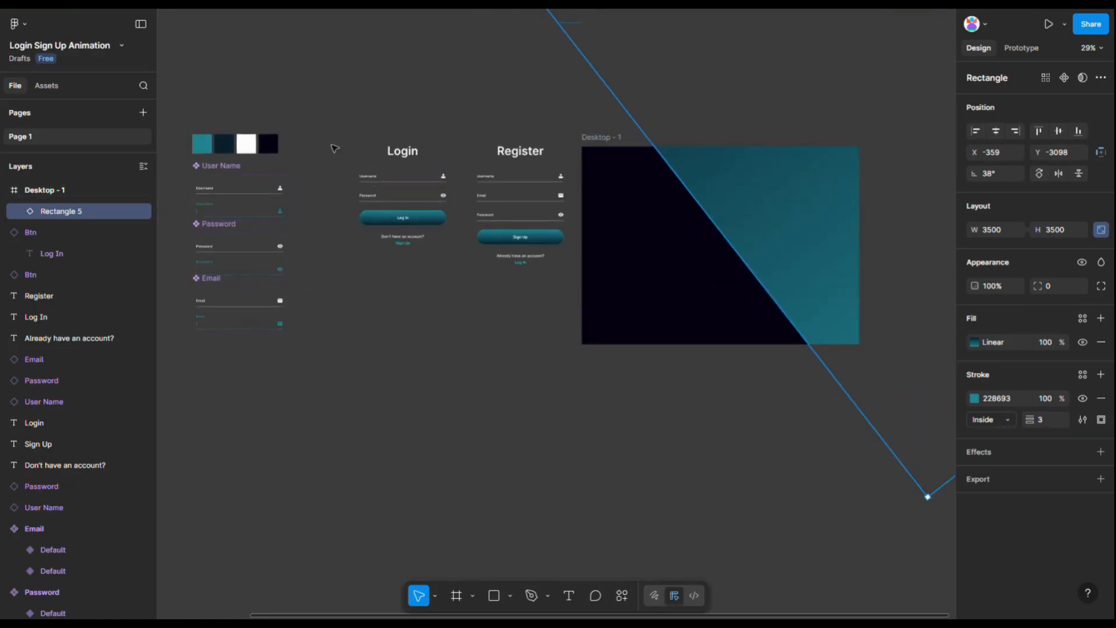
Move the complete Login form into the dark area of the Desktop - 1 frame.
left_click_drag(342, 124, 446, 263)
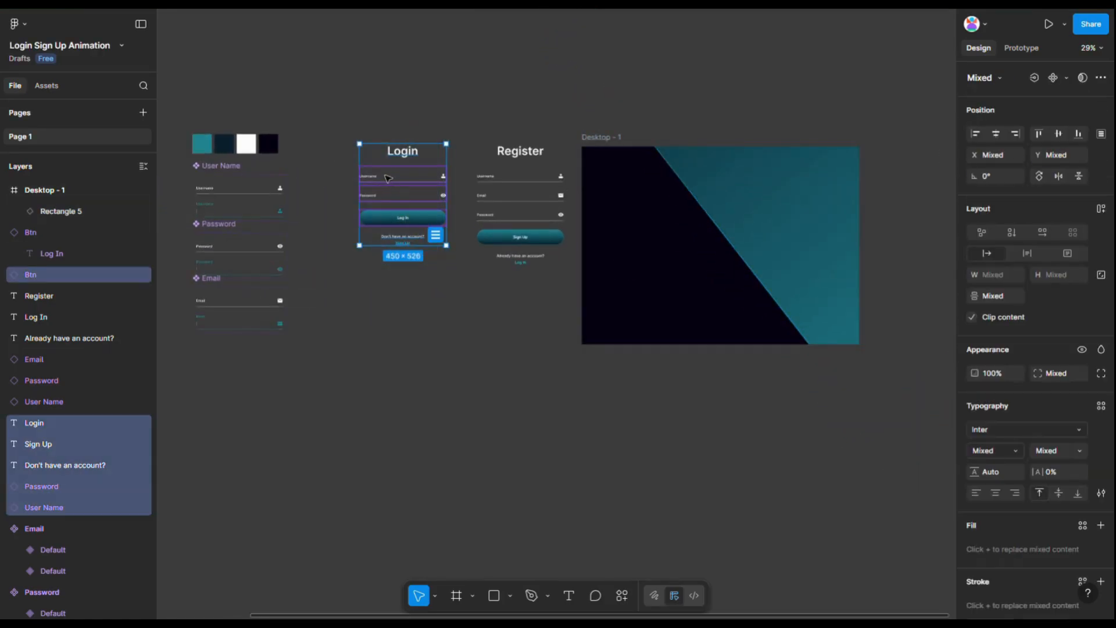
left_click_drag(389, 181, 635, 230)
scroll(721, 291, "up", 3)
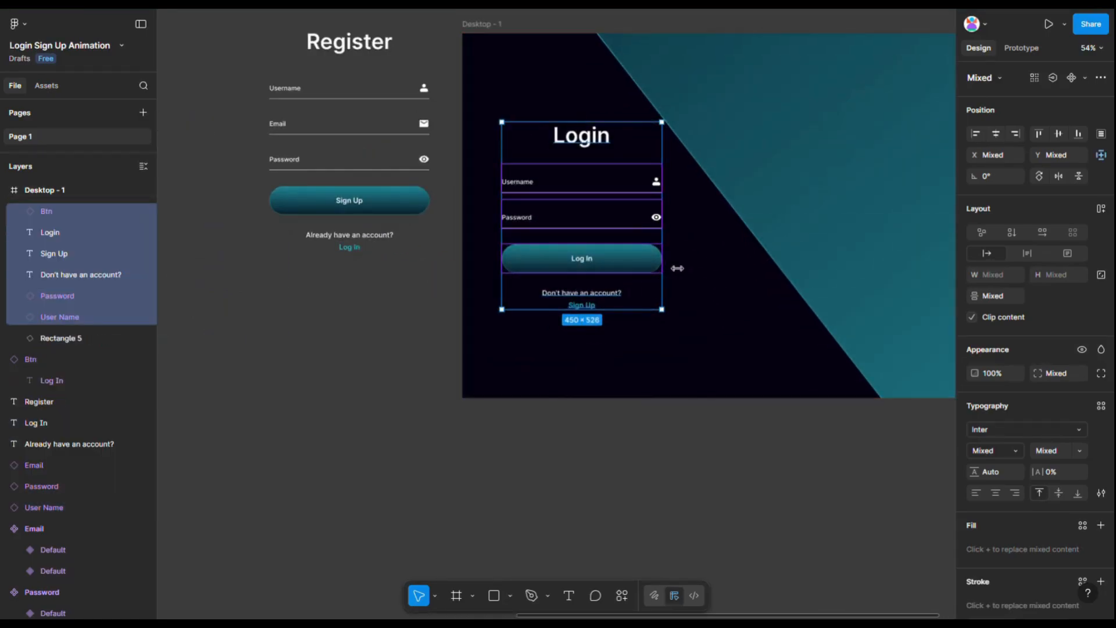
Duplicate the Login title onto the teal area and change its text to "Welcome Back!" on two lines.
scroll(637, 323, "down", 3)
left_click(612, 232)
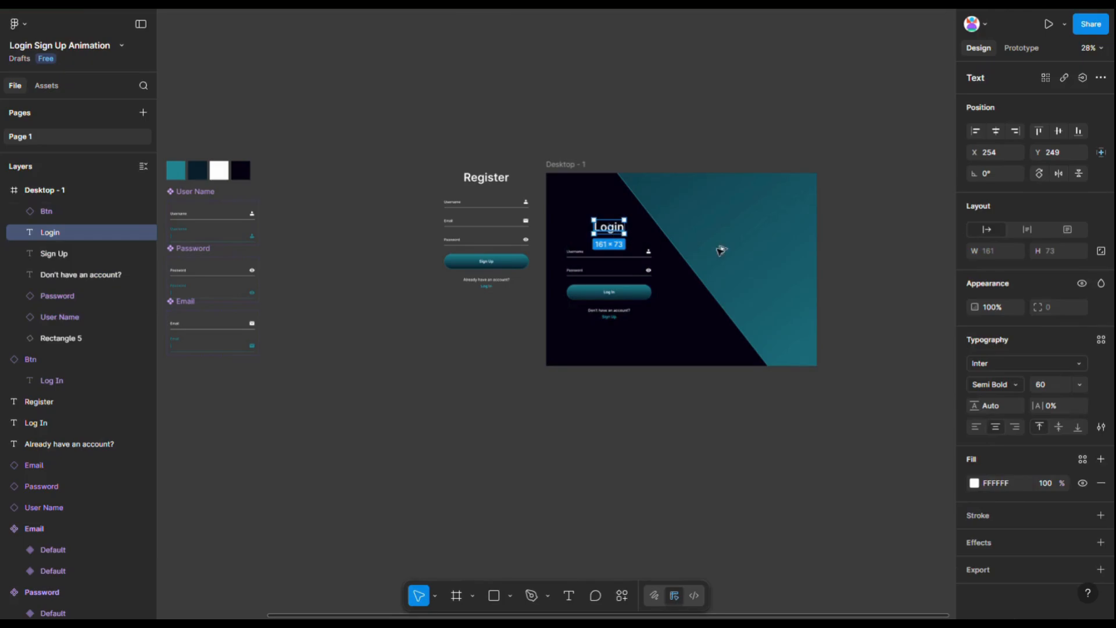
left_click_drag(613, 232, 769, 264)
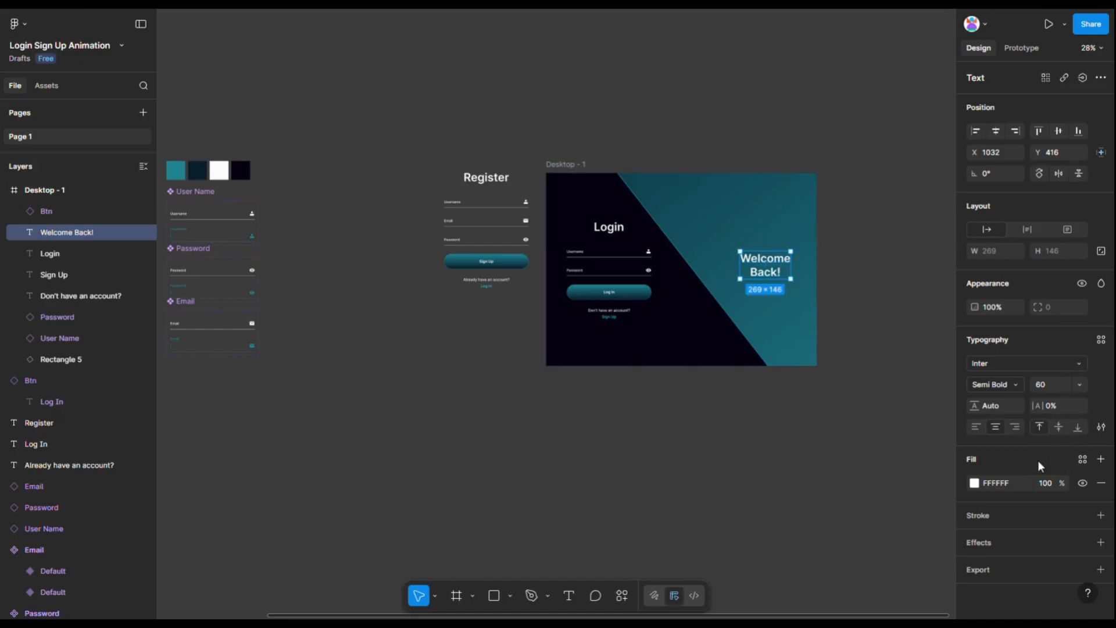
Format the Welcome Back! heading as right-aligned uppercase text in Bold at size 80.
left_click(1101, 427)
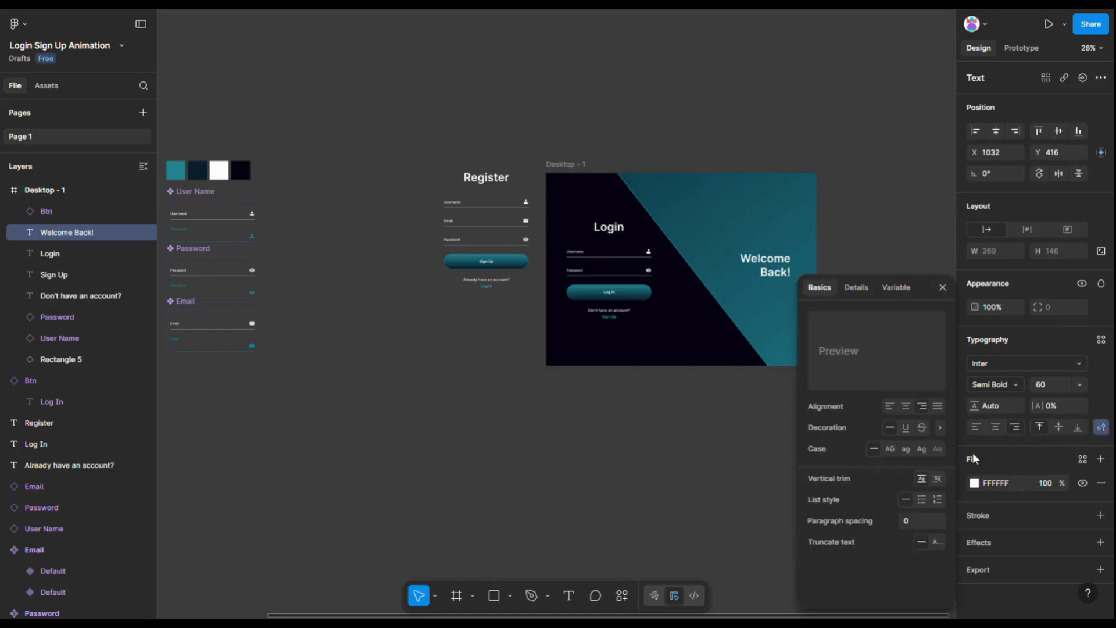
left_click(889, 448)
type("80")
key("Return")
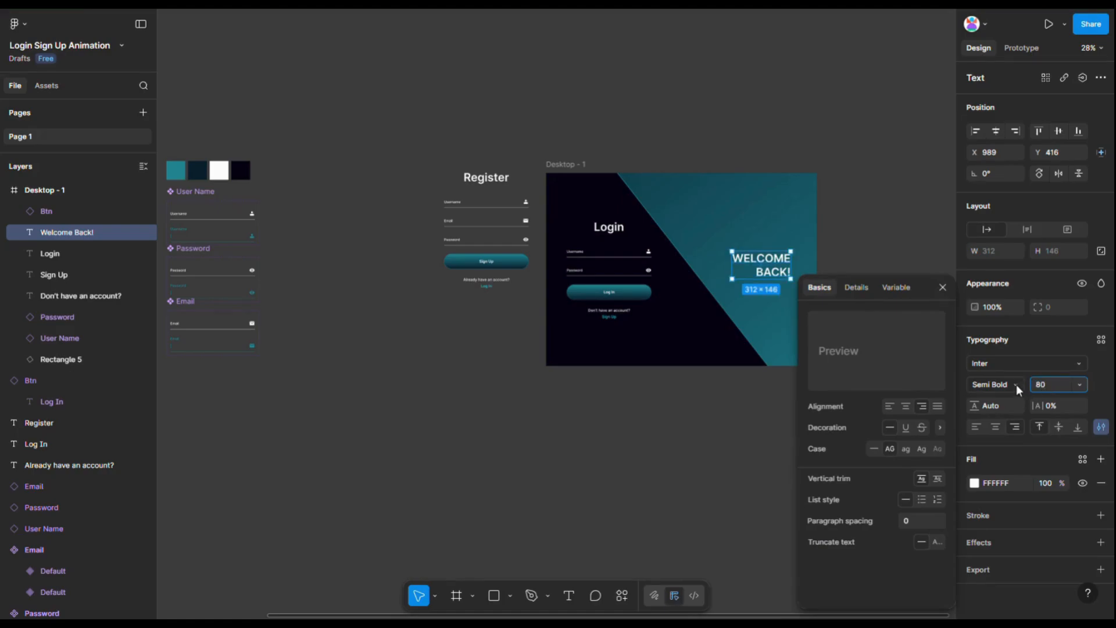
left_click(1016, 385)
left_click(989, 362)
left_click(766, 432)
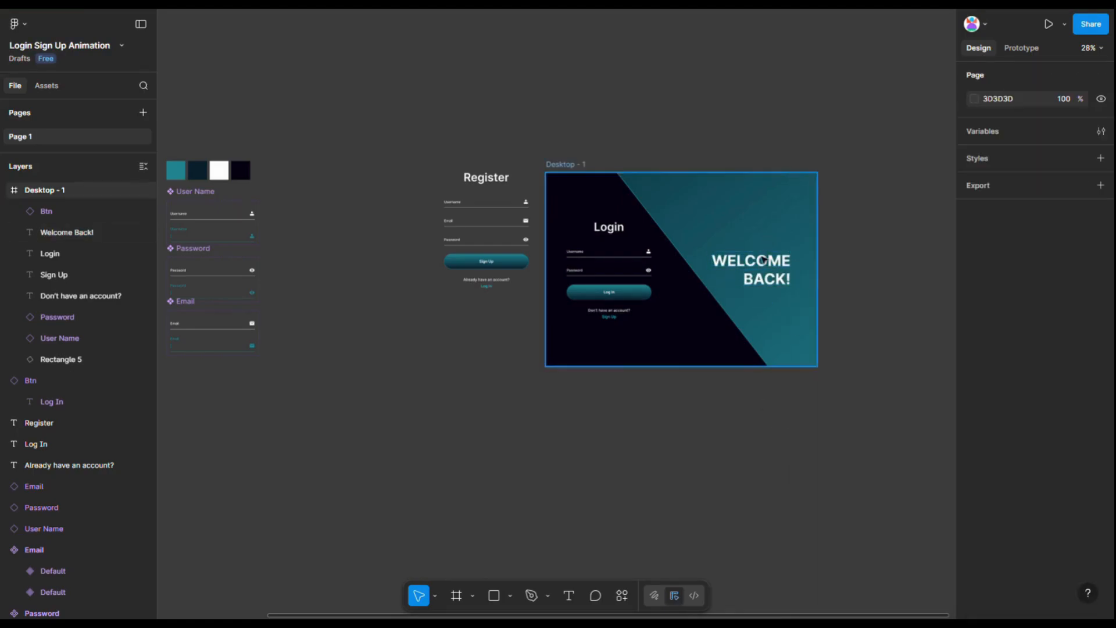
Center the Welcome Back! heading vertically in the frame and nudge it right to X 910.
left_click(764, 259)
left_click(1059, 131)
key("alt")
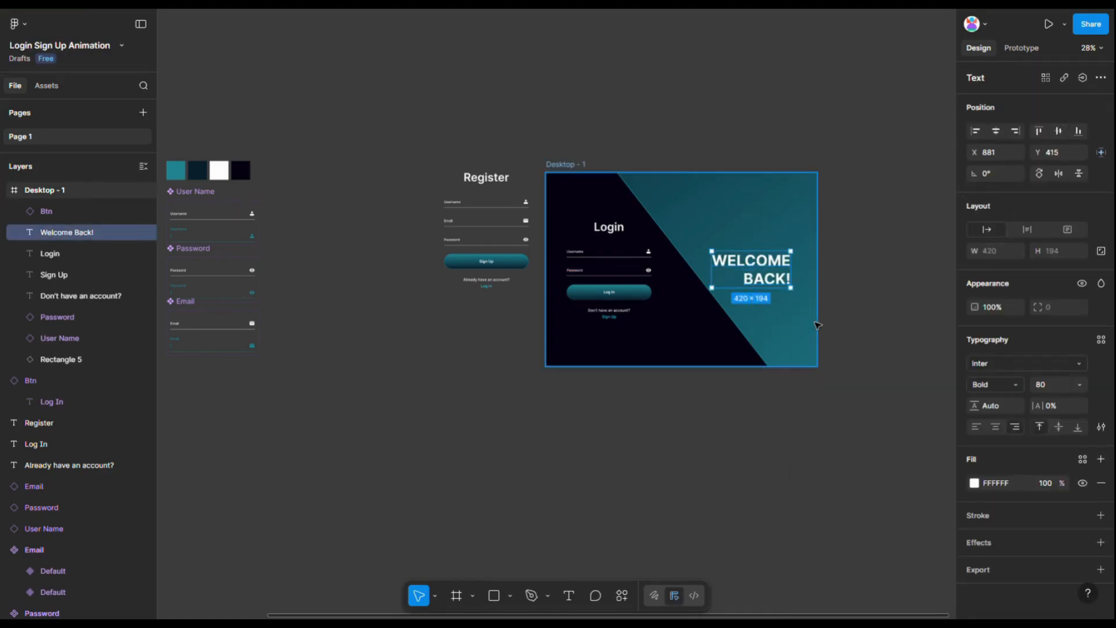
left_click(835, 324)
left_click(777, 281)
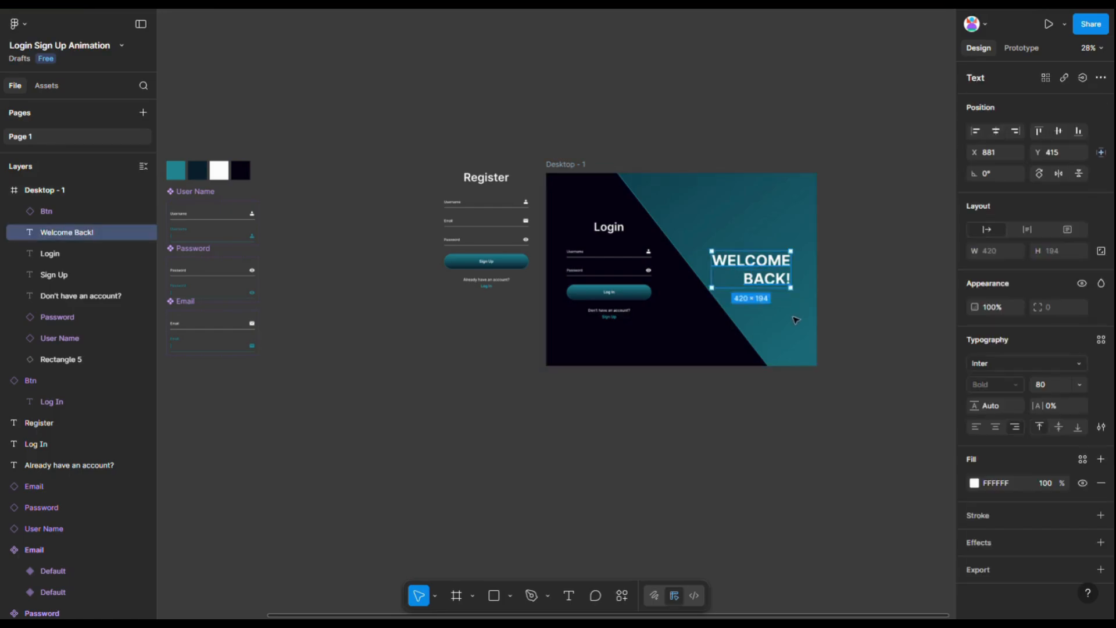
key("alt")
key("shift+Right")
key("shift+Right")
key("shift+Right")
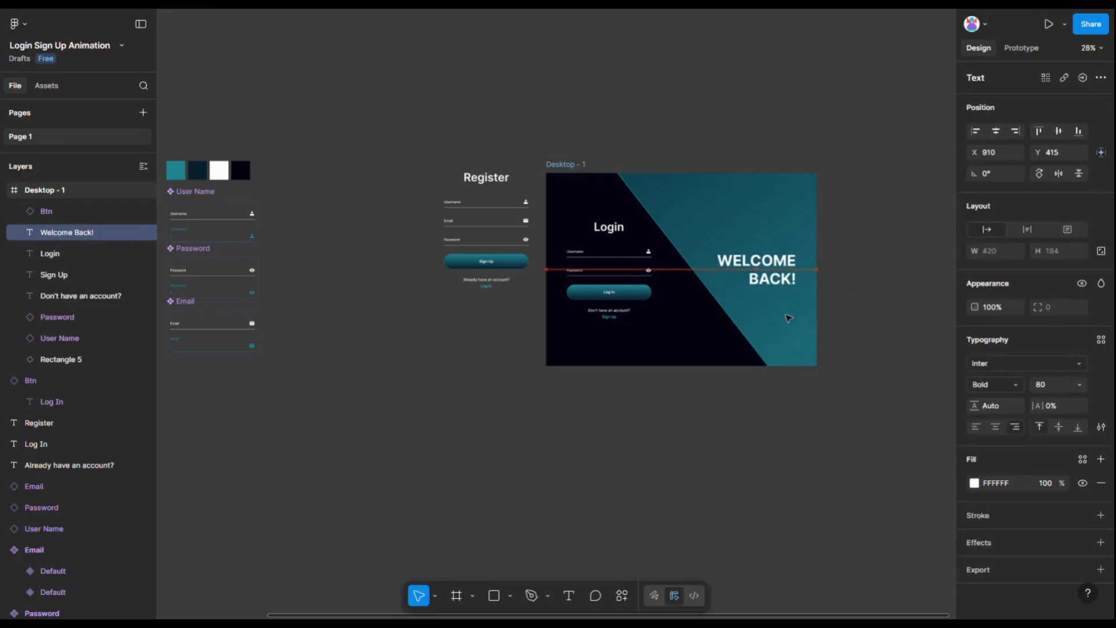
left_click(705, 401)
Move the complete Register form over to the right edge of the Desktop - 1 frame.
scroll(643, 252, "up", 5)
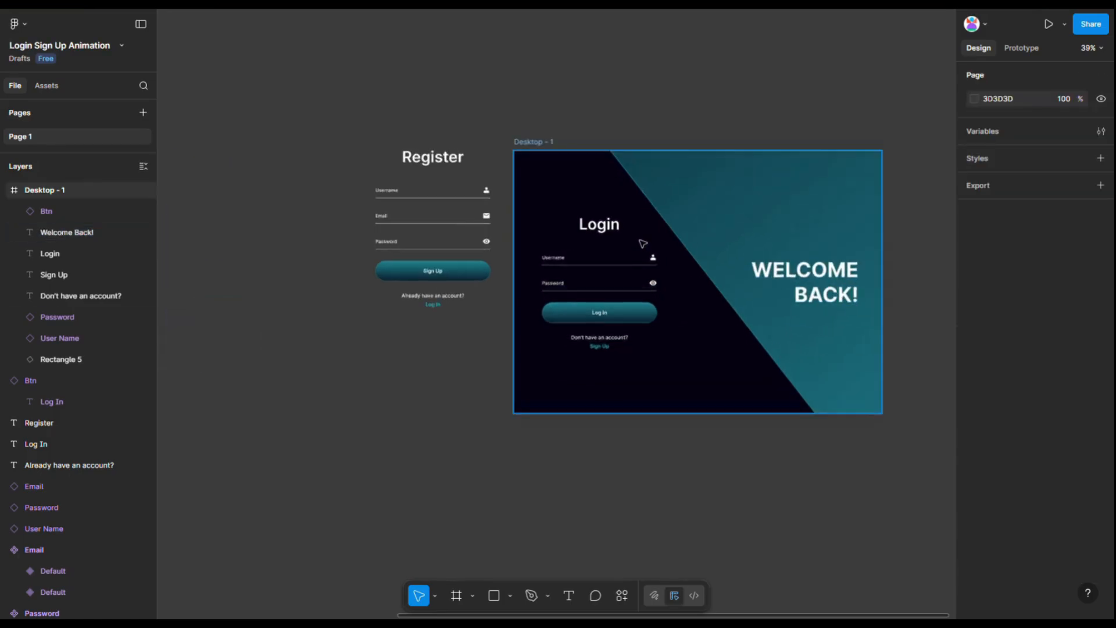
left_click_drag(339, 150, 451, 378)
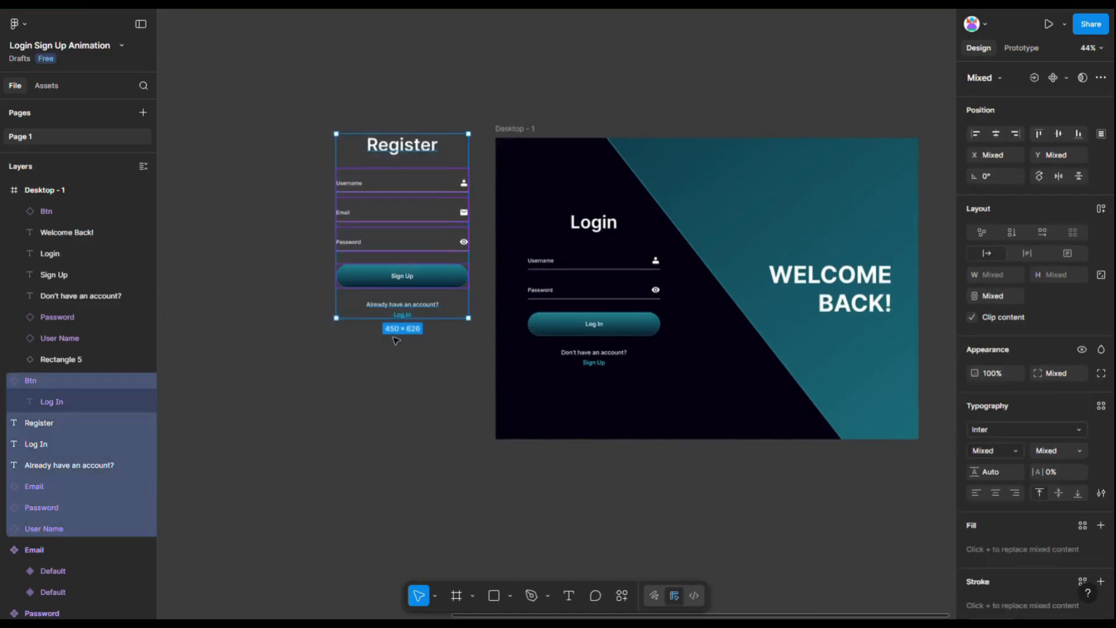
scroll(389, 337, "down", 4)
left_click_drag(425, 241, 821, 316)
scroll(382, 317, "up", 5)
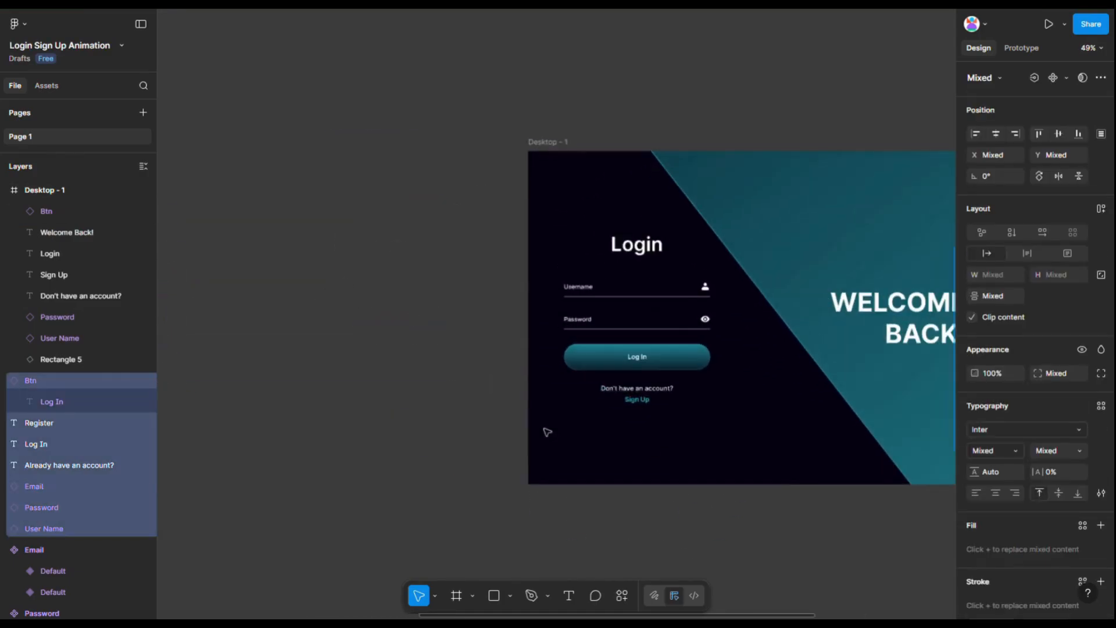
Turn off content clipping for the Desktop - 1 frame, undoing any accidental shift of the frame.
left_click(717, 473)
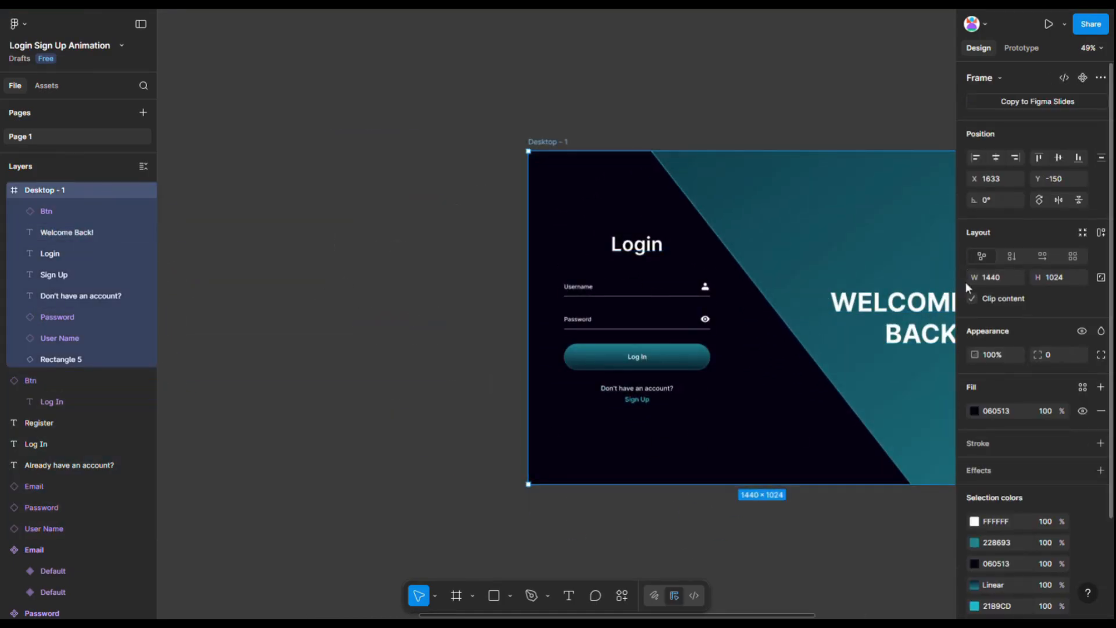
left_click(973, 298)
left_click_drag(609, 282, 698, 459)
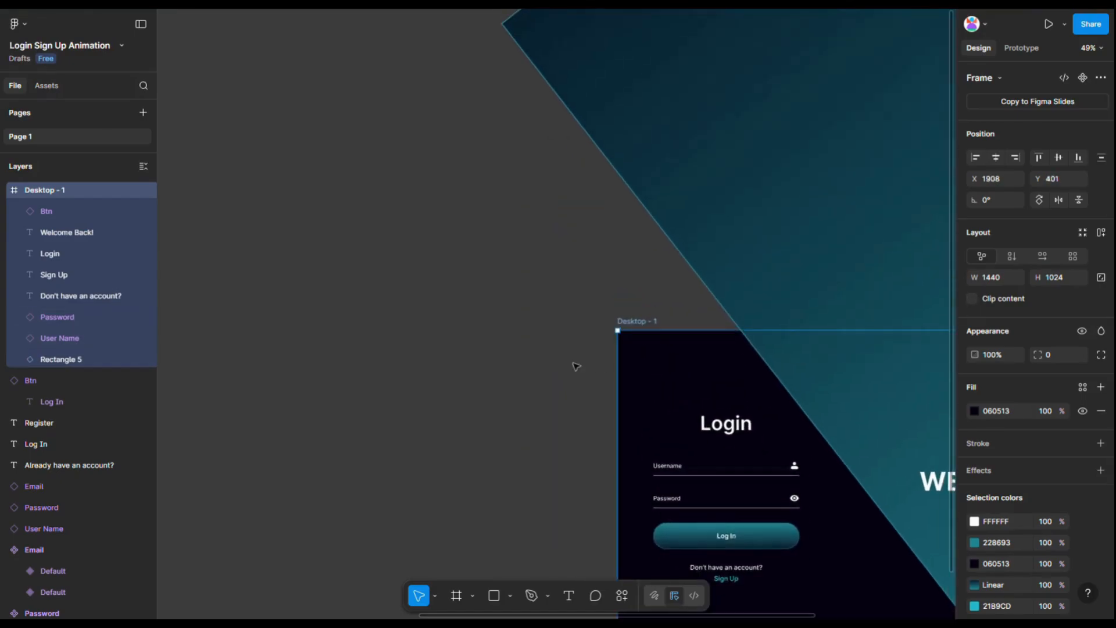
key("ctrl+z")
Move the complete Login form, with its title, fields, button and account text, left until it sits outside the Desktop - 1 frame.
scroll(551, 333, "down", 3)
left_click_drag(585, 254, 686, 464)
key("shift+Left")
key("shift+Left")
key("shift+Left")
key("shift+Left")
key("shift+Left")
key("shift+Left")
key("shift+Left")
key("shift+Left")
key("shift+Left")
key("shift+Left")
key("shift+Left")
key("shift+Left")
key("shift+Left")
key("shift+Left")
key("shift+Left")
key("shift+Left")
key("shift+Left")
key("shift+Left")
key("shift+Left")
key("shift+Left")
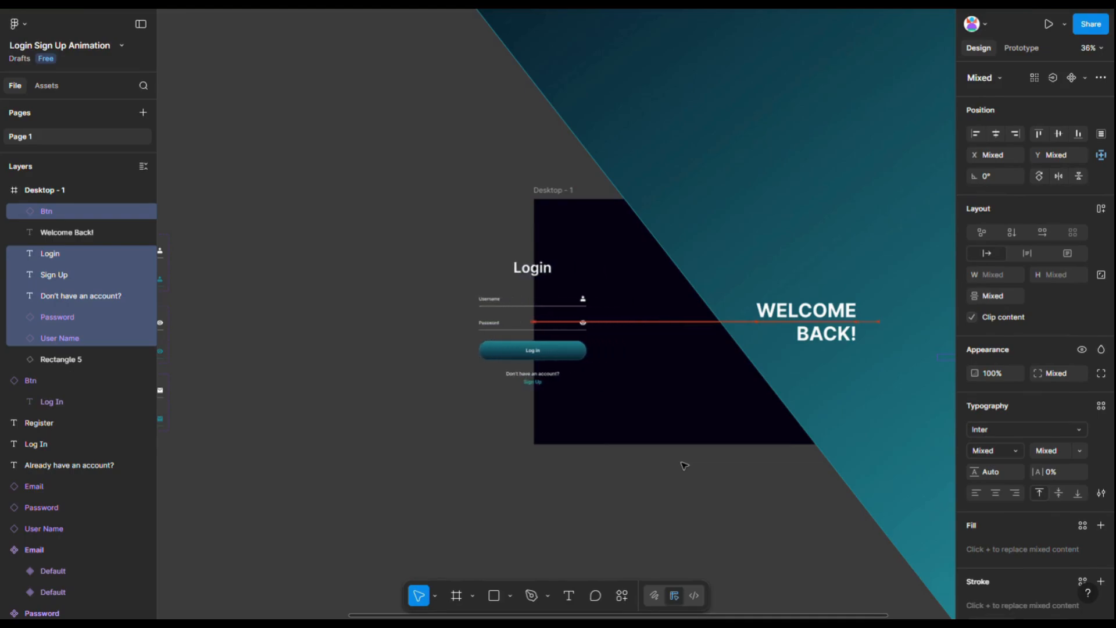
Leave the Login title in place and shift the fields, button and account text further left to start a staggered layout.
left_click(474, 277, "shift")
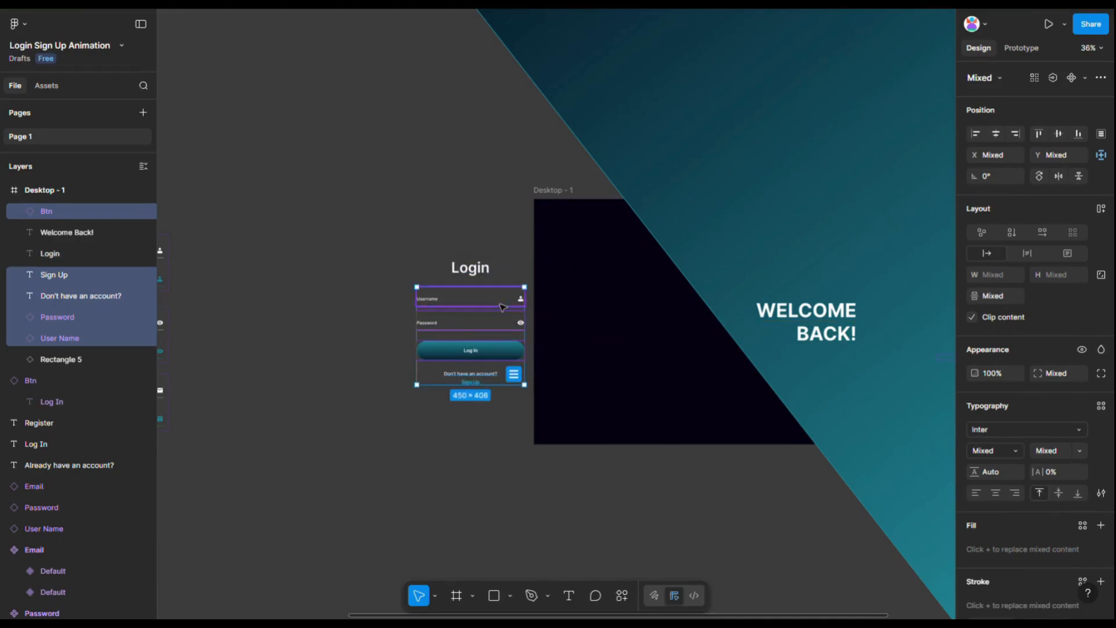
key("shift+Left")
key("shift+Left")
key("shift+Left")
key("shift+Left")
key("shift+Left")
key("shift+Left")
key("shift+Left")
key("shift+Left")
key("shift+Left")
key("shift+Left")
key("shift+Left")
key("shift+Left")
key("shift+Left")
key("shift+Left")
key("shift+Left")
key("shift+Left")
key("shift+Left")
key("shift+Left")
key("shift+Left")
key("shift+Left")
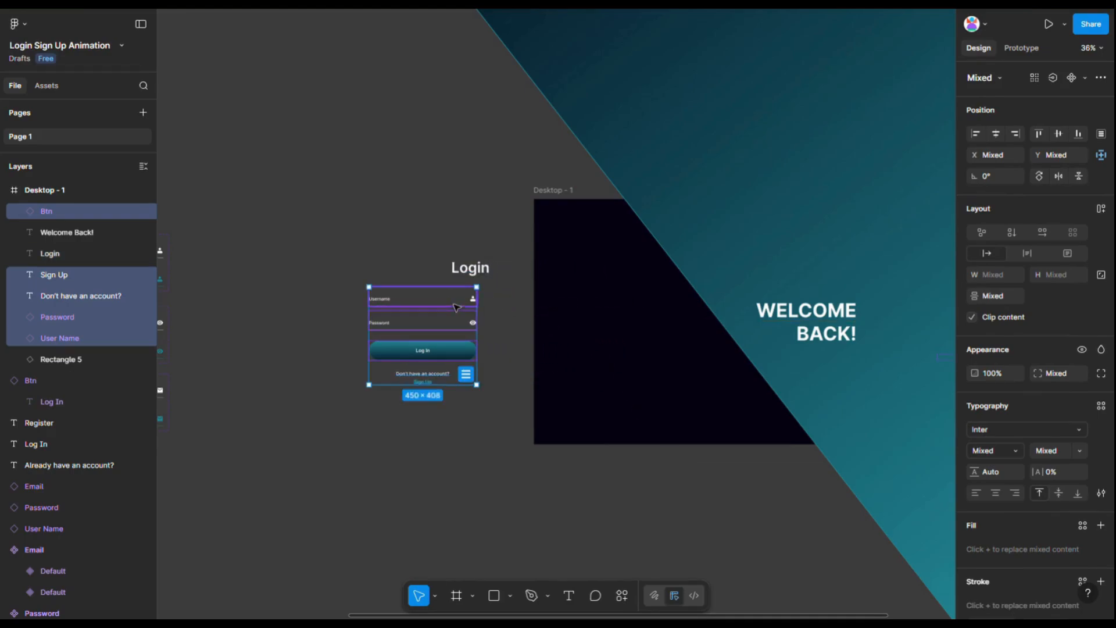
Leave the Username field in place and shift the Password field, Log In button and account text further left.
left_click(459, 301, "shift")
key("shift+Left")
key("shift+Left")
key("shift+Left")
key("shift+Left")
key("shift+Left")
key("shift+Left")
key("shift+Left")
key("shift+Left")
key("shift+Left")
key("shift+Left")
key("shift+Left")
key("shift+Left")
key("shift+Left")
key("shift+Left")
key("shift+Left")
key("shift+Left")
key("shift+Left")
key("shift+Left")
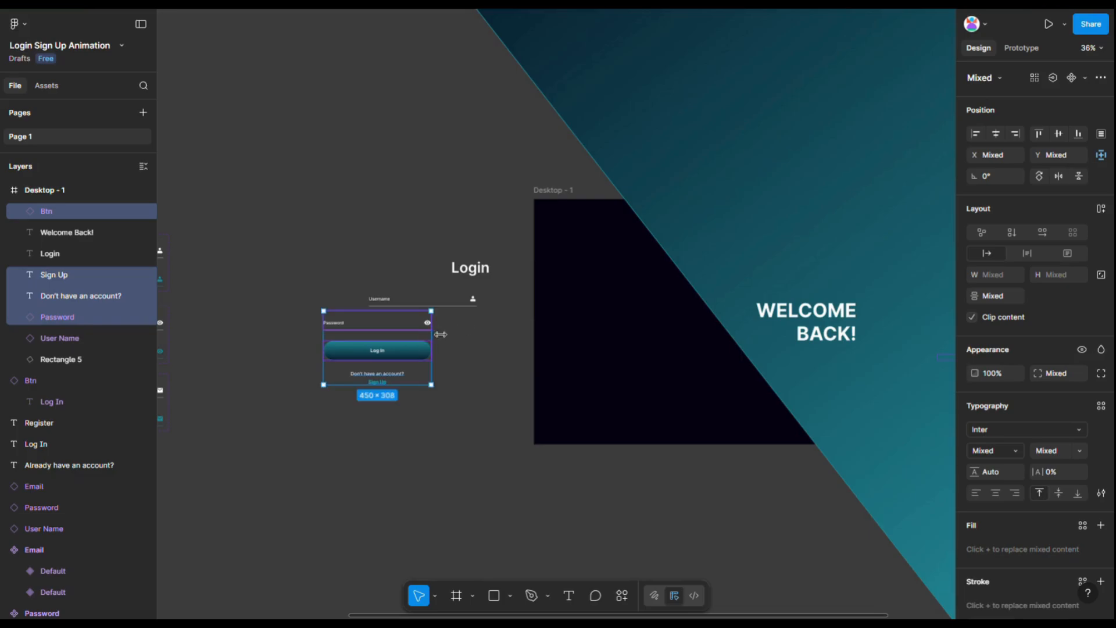
Stagger the Log In button left of the Password field, and the account text with its Sign Up link further left still.
left_click(441, 334, "shift")
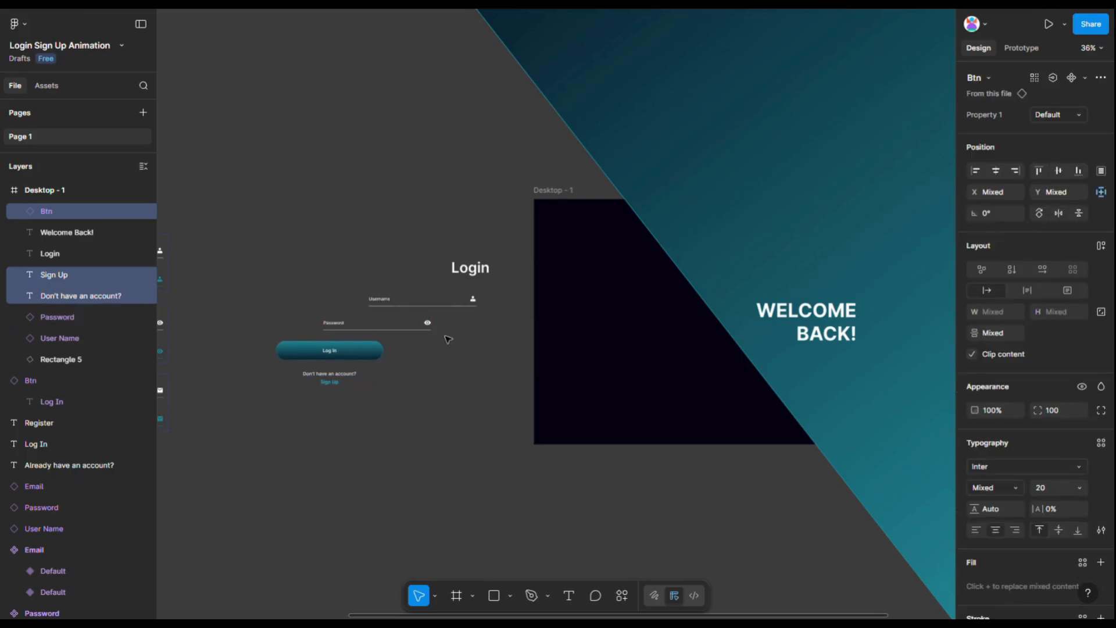
left_click(375, 353, "shift")
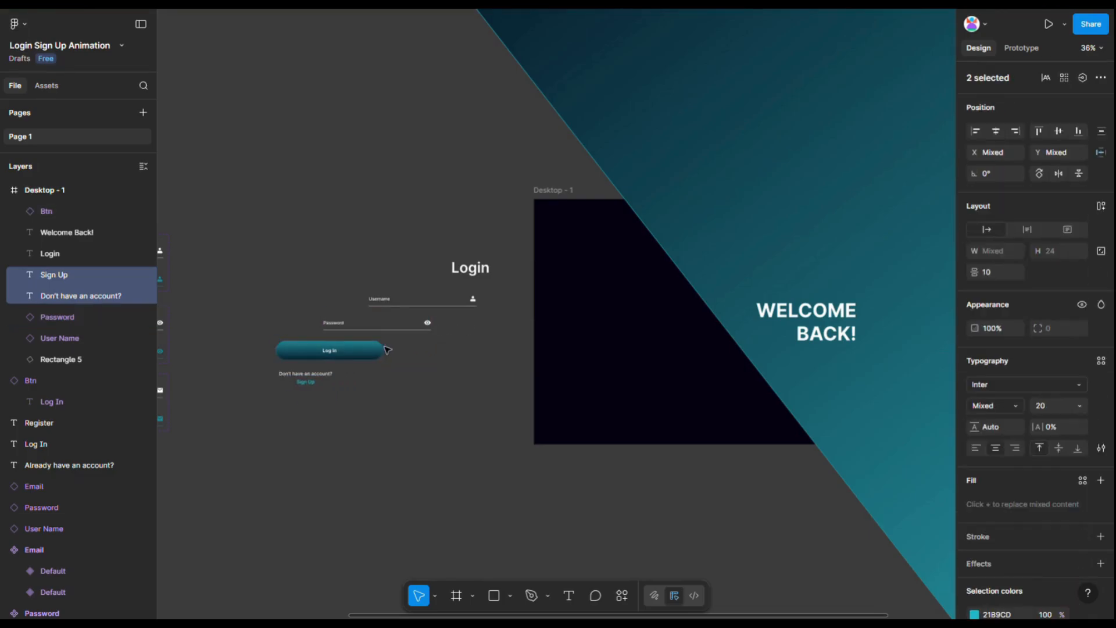
key("shift+Left")
key("shift+Left")
key("shift+Left")
key("shift+Left")
key("shift+Left")
key("shift+Left")
key("shift+Left")
key("shift+Left")
key("shift+Left")
scroll(452, 386, "down", 3)
scroll(616, 378, "up", 3)
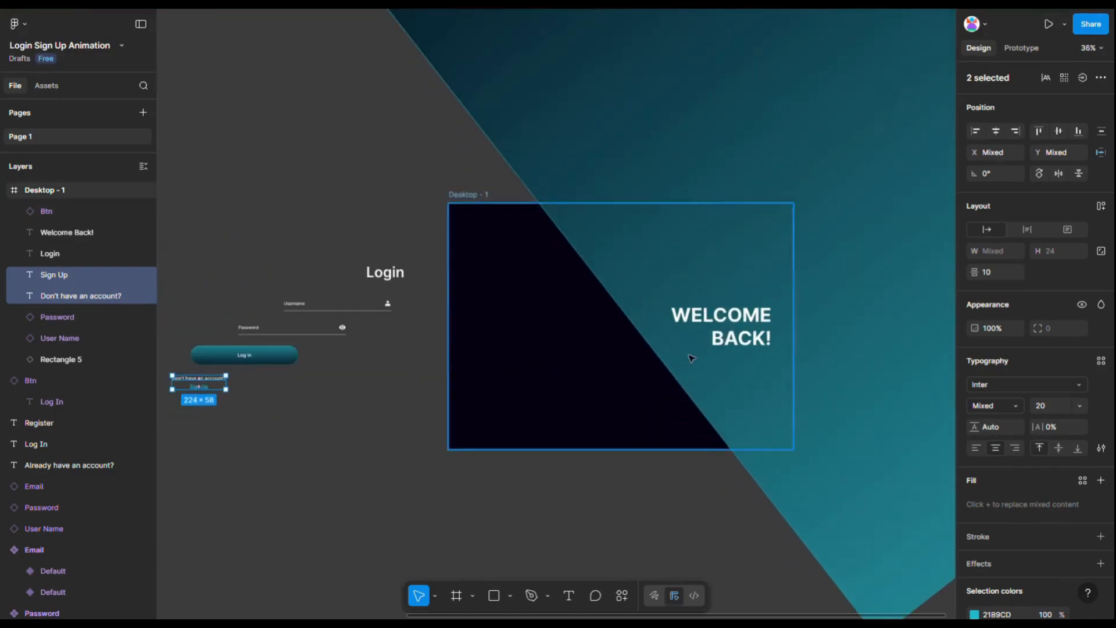
Move the Welcome Back! heading right, out of the Desktop - 1 frame, to X 1630.
left_click(734, 323)
key("shift+Right")
key("shift+Right")
key("shift+Right")
key("shift+Right")
key("shift+Right")
key("shift+Right")
key("shift+Right")
key("shift+Right")
key("shift+Right")
key("shift+Right")
key("shift+Right")
key("shift+Right")
key("shift+Right")
key("shift+Right")
key("shift+Right")
key("shift+Right")
key("shift+Right")
key("shift+Right")
key("shift+Right")
key("shift+Right")
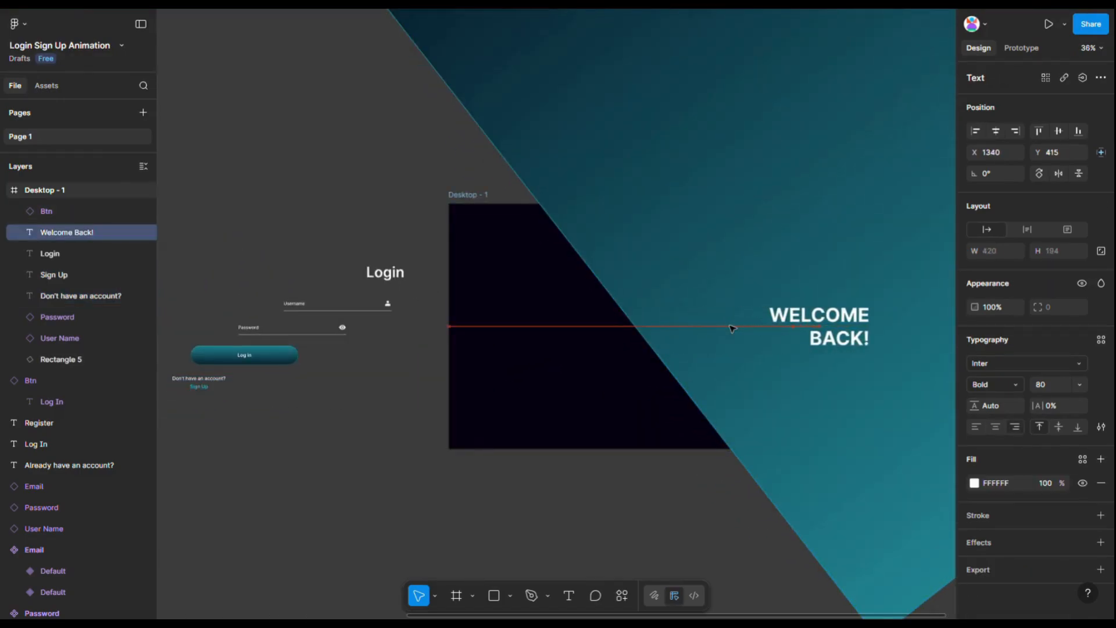
key("shift+Right")
key("shift+Right")
key("shift+Right")
key("shift+Right")
key("shift+Right")
key("shift+Right")
key("shift+Right")
key("shift+Right")
key("shift+Right")
key("shift+Right")
key("shift+Right")
key("shift+Right")
key("shift+Right")
key("shift+Right")
key("shift+Right")
key("shift+Right")
key("shift+Right")
key("shift+Right")
key("shift+Right")
key("shift+Right")
Turn content clipping back on for the Desktop - 1 frame.
scroll(639, 349, "down", 3)
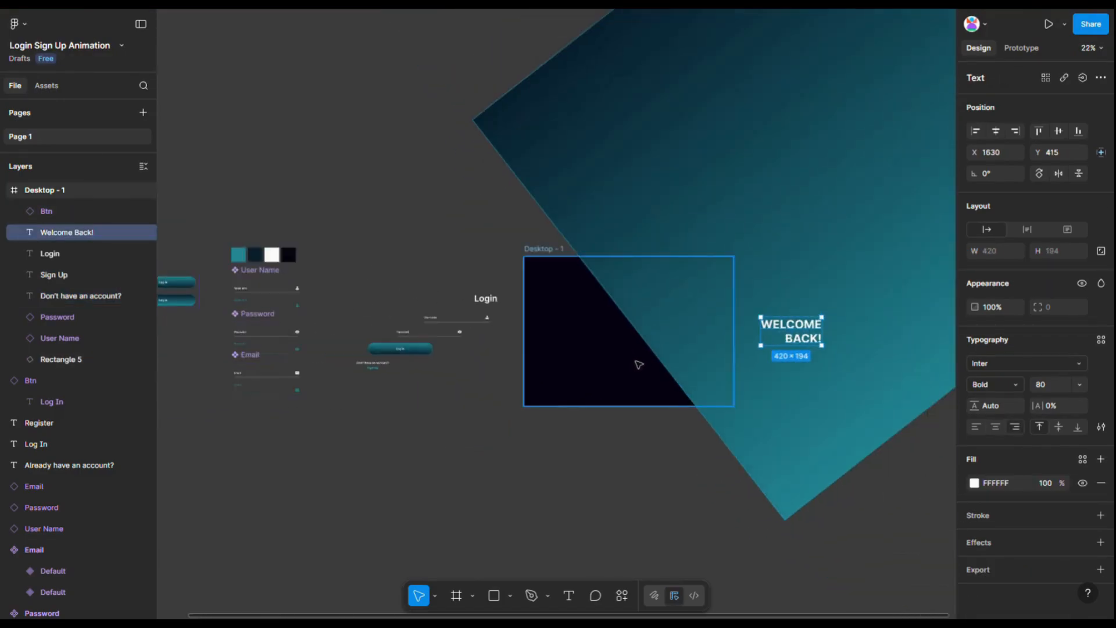
scroll(638, 364, "down", 3)
key("Escape")
left_click(971, 298)
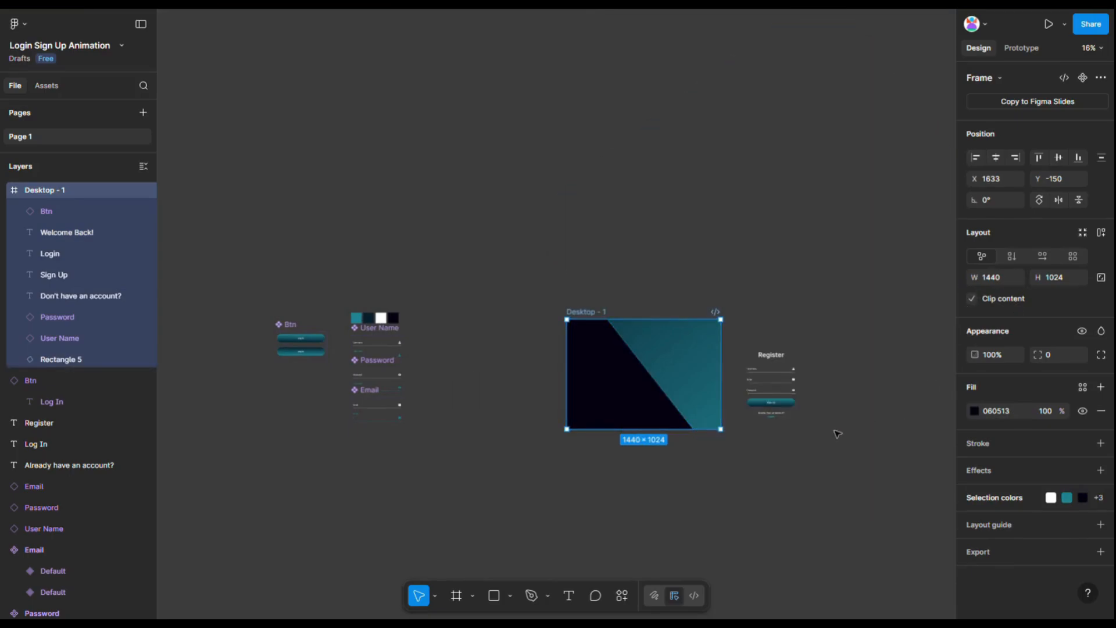
Move the complete Register form onto the teal area inside Desktop - 1 and center it vertically, 199 from the frame's upper and lower edges.
left_click_drag(745, 335, 822, 472)
scroll(752, 370, "up", 3)
left_click_drag(777, 371, 669, 372)
scroll(619, 374, "up", 5)
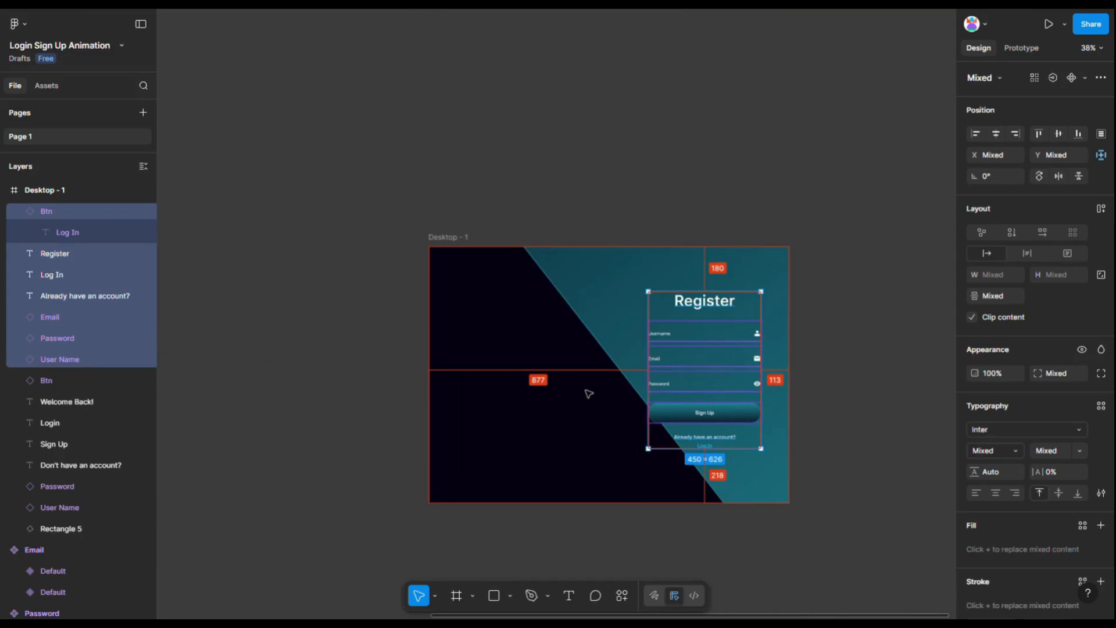
key("shift+Down")
key("shift+Down")
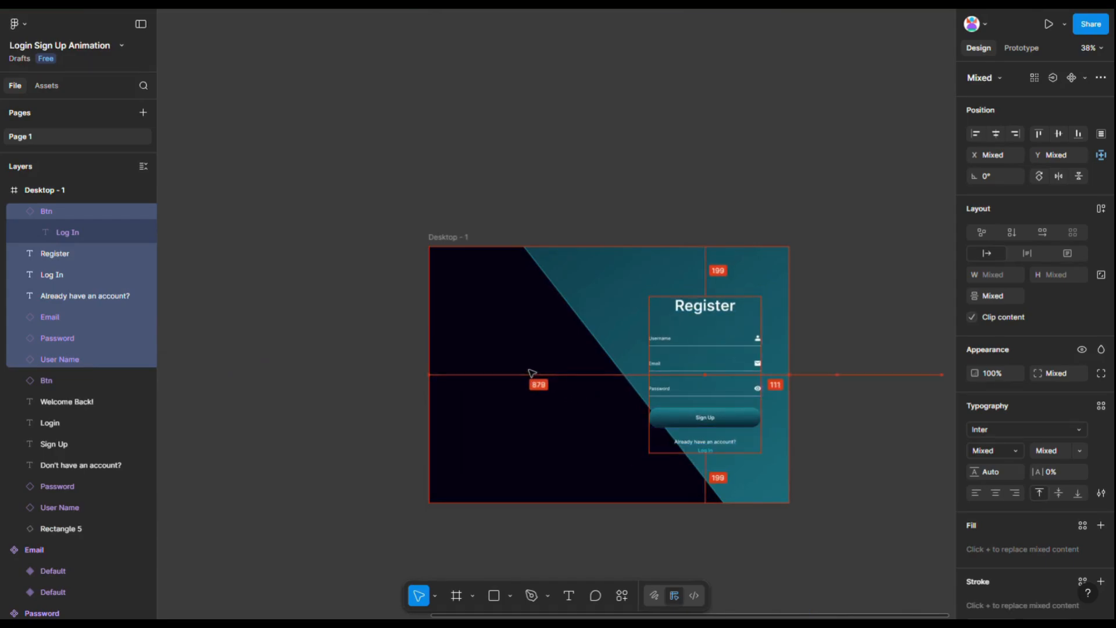
Duplicate the Register title onto the dark area of the frame and change its text to "WELCOME!".
left_click(706, 312)
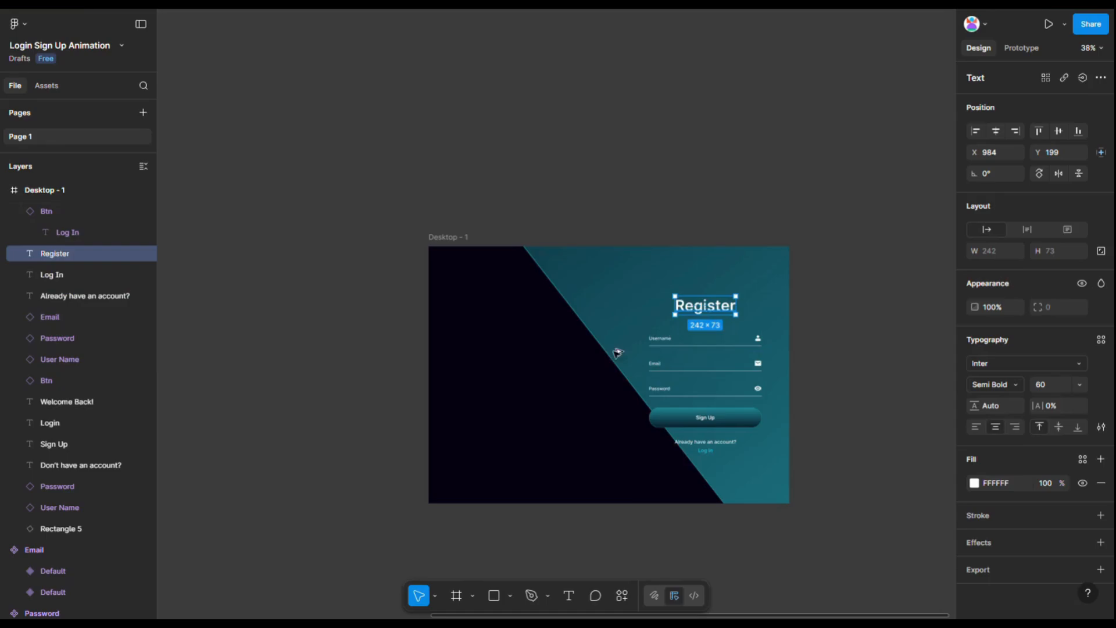
left_click_drag(705, 312, 511, 376)
double_click(515, 370)
type("WELCOME!")
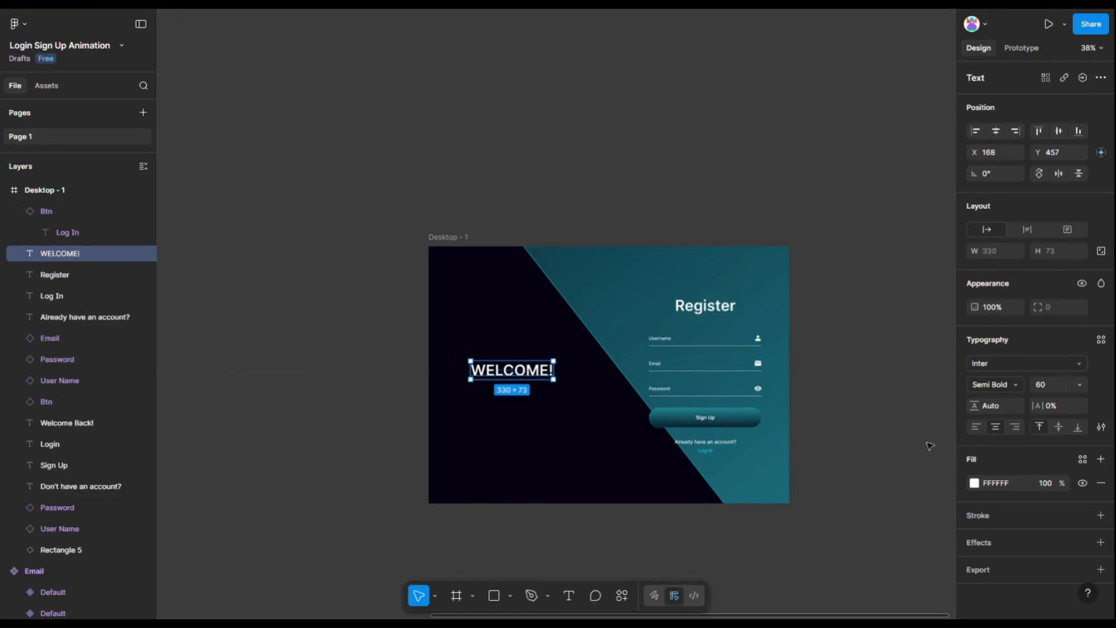
Format the WELCOME! heading in Bold at size 80.
left_click(1042, 382)
type("80")
key("Return")
left_click(994, 385)
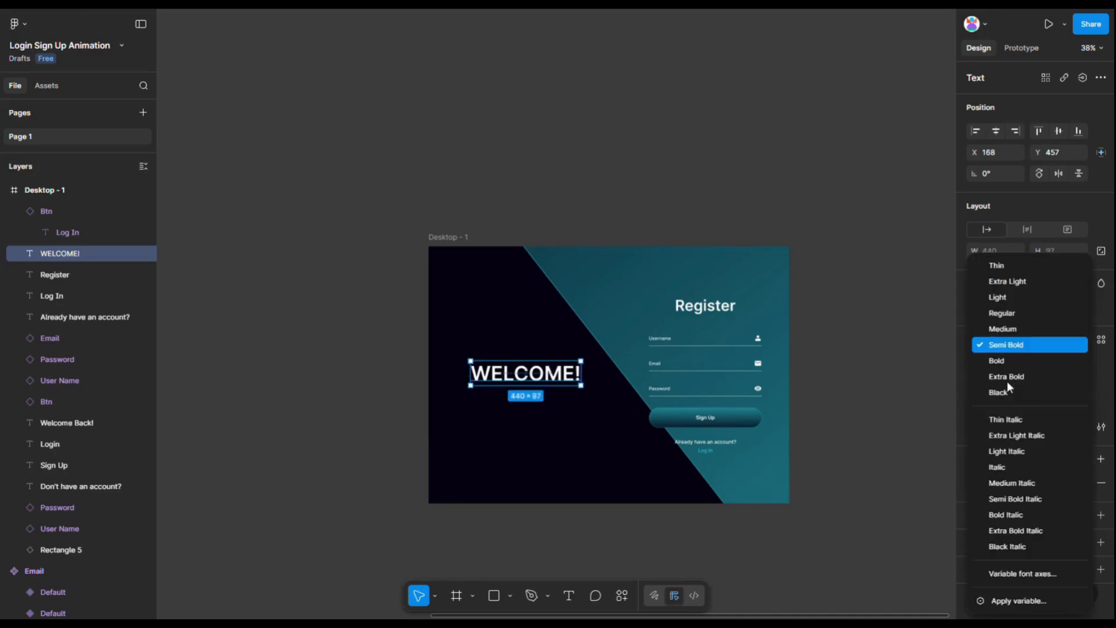
left_click(988, 359)
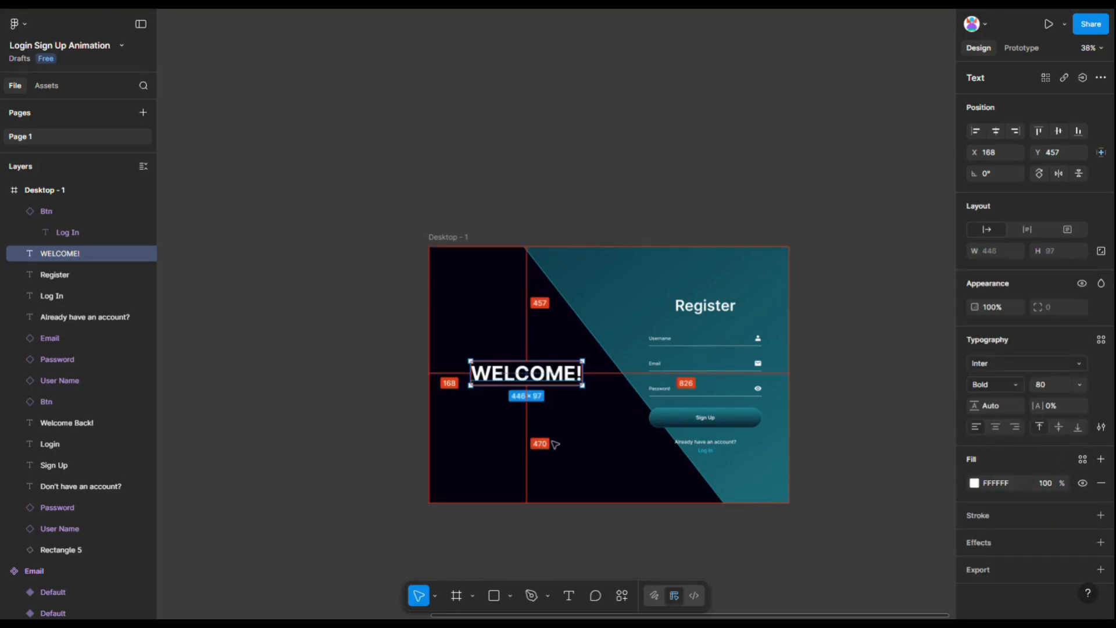
Nudge the WELCOME! heading left and down to X 120, Y 464.
key("shift+Left")
key("shift+Left")
key("shift+Left")
key("shift+Left")
key("shift+Left")
key("shift+Left")
key("Down")
key("Down")
key("Down")
key("Down")
key("Down")
key("Down")
key("Down")
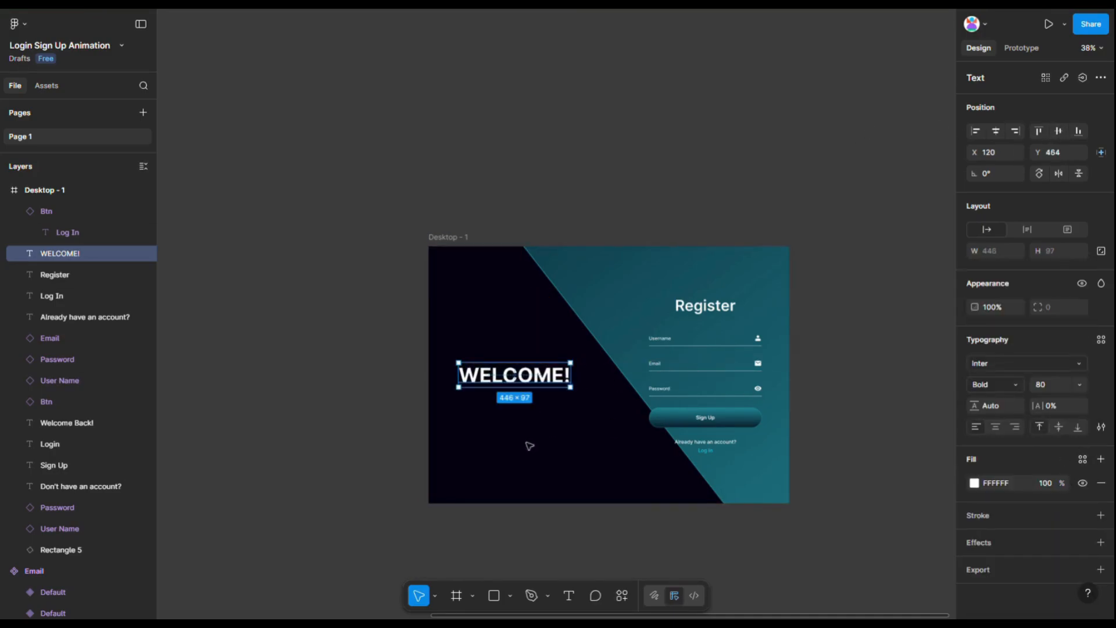
Turn off content clipping on Desktop - 1 and move the WELCOME! heading left until it sits completely outside the frame.
left_click(492, 451)
left_click(972, 300)
left_click(541, 380)
key("shift+Left")
key("shift+Left")
key("shift+Left")
key("shift+Left")
key("shift+Left")
key("shift+Left")
key("shift+Left")
key("shift+Left")
key("shift+Left")
key("shift+Left")
key("shift+Left")
key("shift+Left")
key("shift+Left")
key("shift+Left")
key("shift+Left")
key("shift+Left")
key("shift+Left")
key("shift+Left")
key("shift+Left")
key("shift+Left")
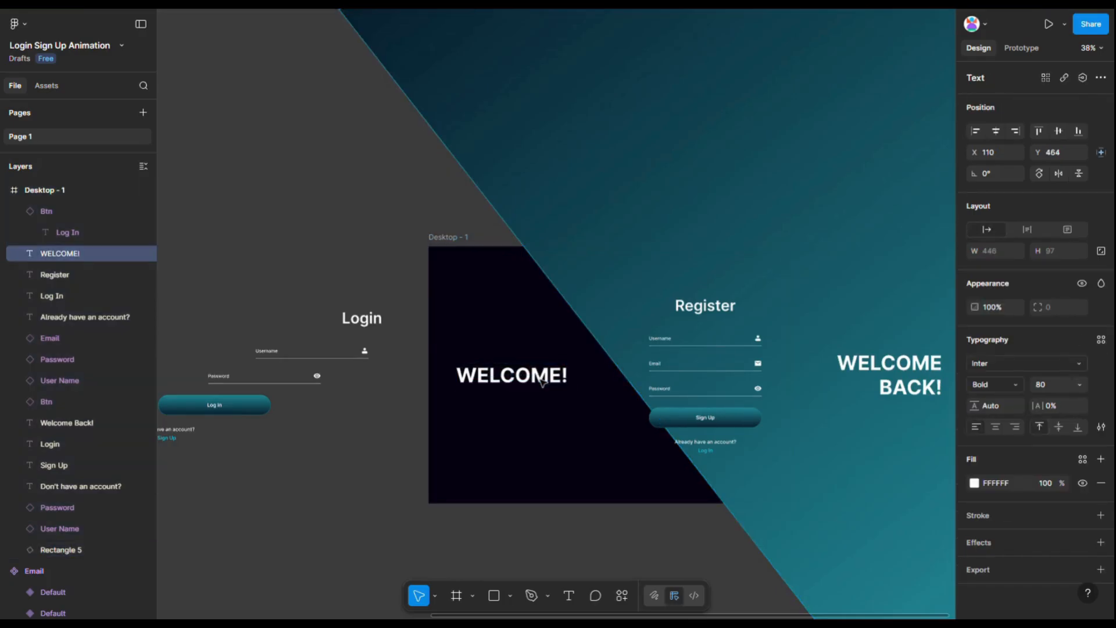
key("shift+Left")
key("shift+Left")
key("shift+Left")
key("shift+Left")
key("shift+Left")
key("shift+Left")
key("shift+Left")
key("shift+Left")
key("shift+Left")
key("shift+Left")
key("shift+Left")
key("shift+Left")
key("shift+Left")
key("shift+Left")
key("shift+Left")
key("shift+Left")
key("shift+Left")
key("shift+Left")
key("shift+Left")
key("shift+Left")
left_click(553, 379)
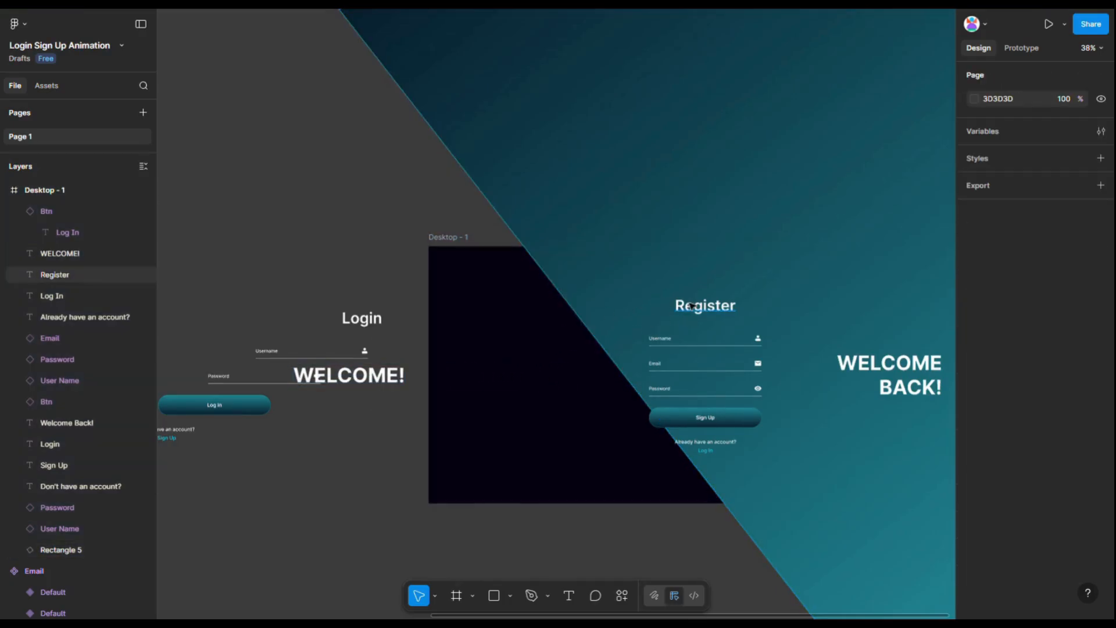
Select the Register title, fields, Sign Up button and account texts, and move them together just beyond the right edge of Desktop - 1.
left_click(705, 305)
left_click(699, 337, "shift")
left_click(690, 368, "shift")
left_click(691, 391, "shift")
left_click(692, 419, "shift")
left_click(704, 451, "shift")
scroll(719, 460, "up", 5)
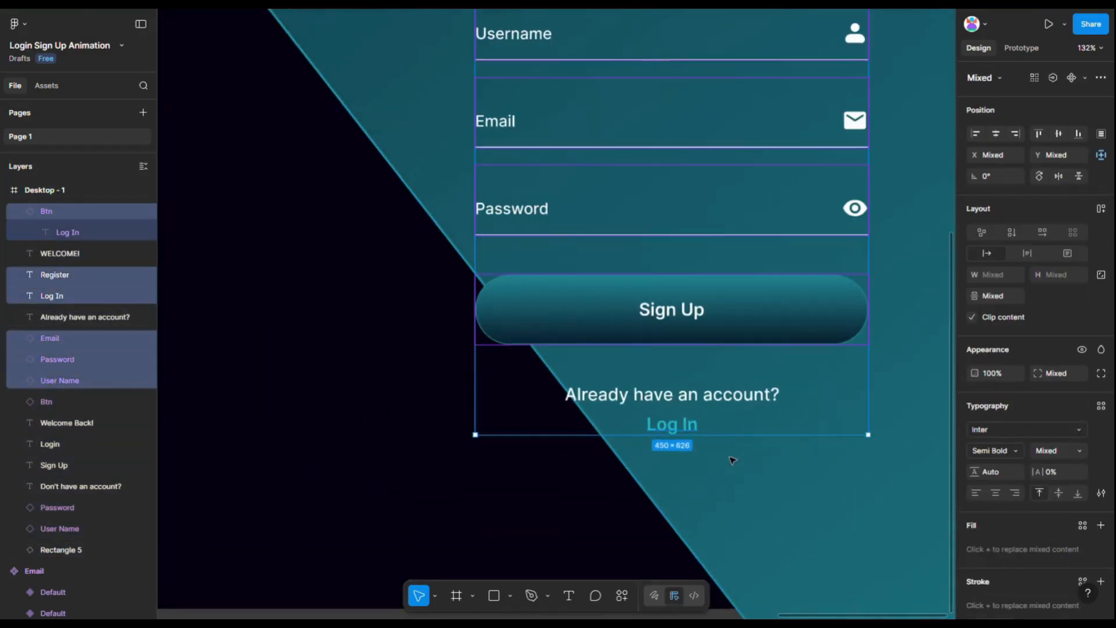
scroll(491, 404, "down", 5)
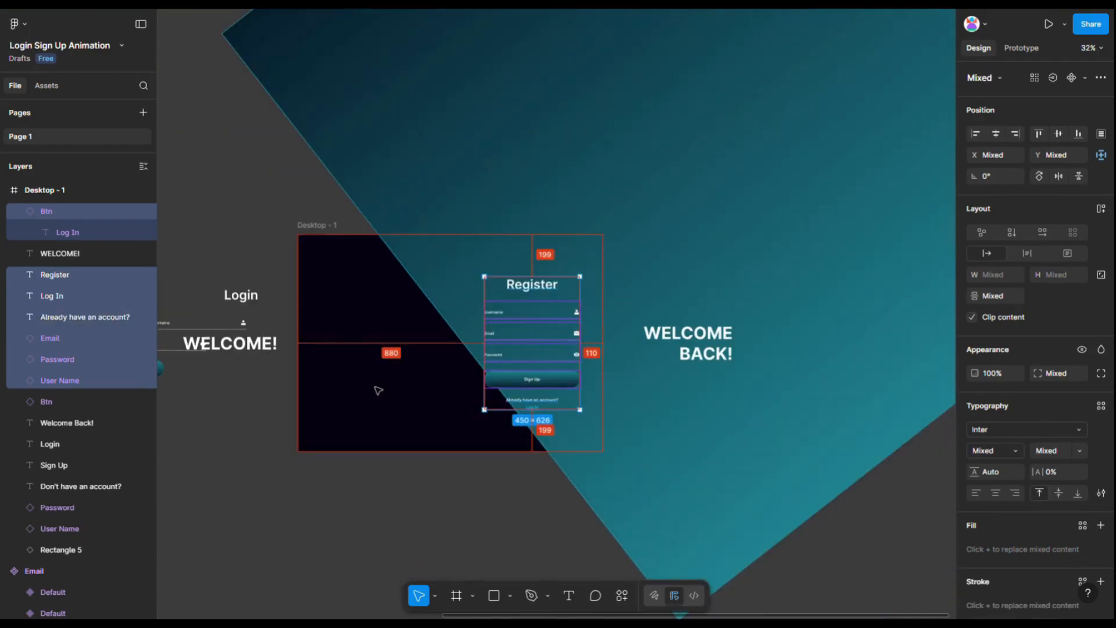
key("shift+Right")
key("shift+Right")
key("shift+Right")
key("shift+Right")
key("shift+Right")
key("shift+Right")
key("shift+Right")
key("shift+Right")
key("shift+Right")
key("shift+Right")
key("shift+Right")
key("shift+Right")
key("shift+Right")
key("shift+Right")
key("shift+Right")
key("shift+Right")
key("shift+Right")
key("shift+Right")
key("shift+Right")
key("shift+Right")
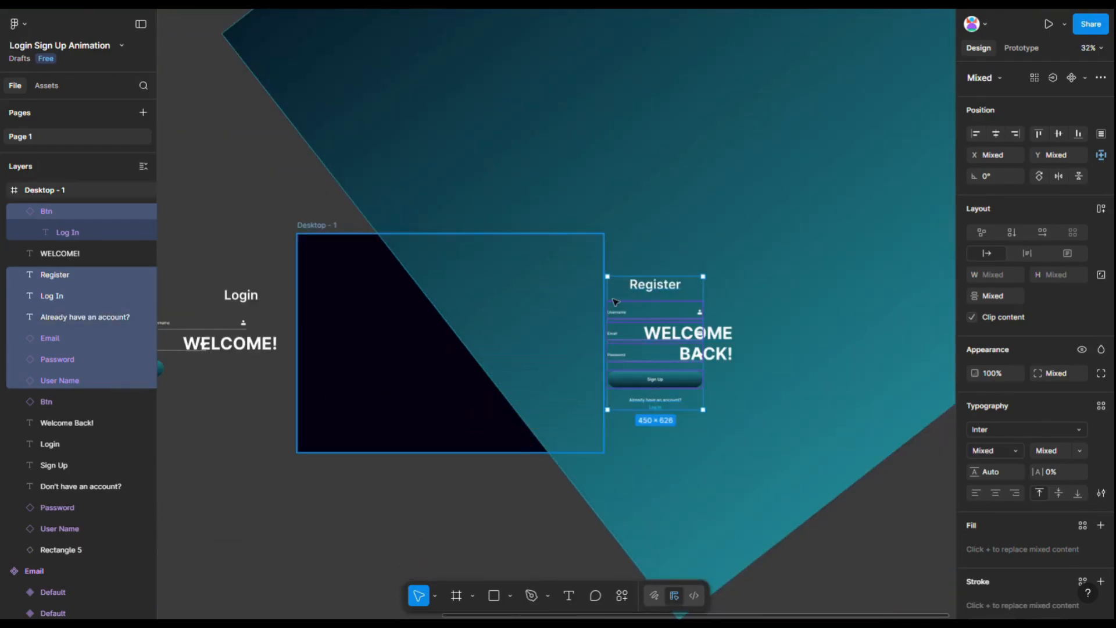
Leave the Register title in place and shift the remaining sign-up elements further right to start a staggered arrangement.
left_click(644, 297, "shift")
key("shift+Right")
key("shift+Right")
key("shift+Right")
key("shift+Right")
key("shift+Right")
key("shift+Right")
key("shift+Right")
key("shift+Right")
key("shift+Right")
key("shift+Right")
key("shift+Right")
key("shift+Right")
key("shift+Right")
key("shift+Right")
key("shift+Right")
key("shift+Right")
key("shift+Right")
key("shift+Right")
key("shift+Right")
key("shift+Right")
Exclude the Username field from the selection and offset the sign-up elements below it further right.
left_click(675, 309, "shift")
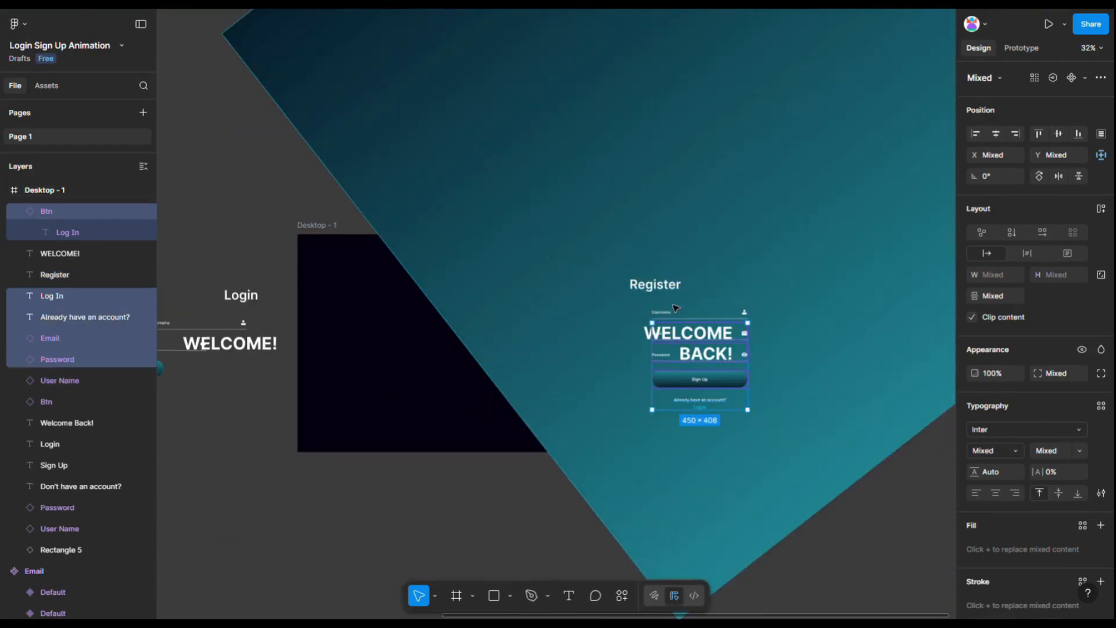
key("shift+Right")
key("shift+Right")
key("shift+Right")
key("shift+Right")
key("shift+Right")
key("shift+Right")
key("shift+Right")
key("shift+Right")
key("shift+Right")
key("shift+Right")
key("shift+Right")
key("shift+Right")
key("shift+Right")
key("shift+Right")
key("shift+Right")
key("shift+Right")
key("shift+Right")
key("shift+Right")
Stagger the Password field, Sign Up button and account texts progressively further right beyond the Email field.
left_click(732, 331, "shift")
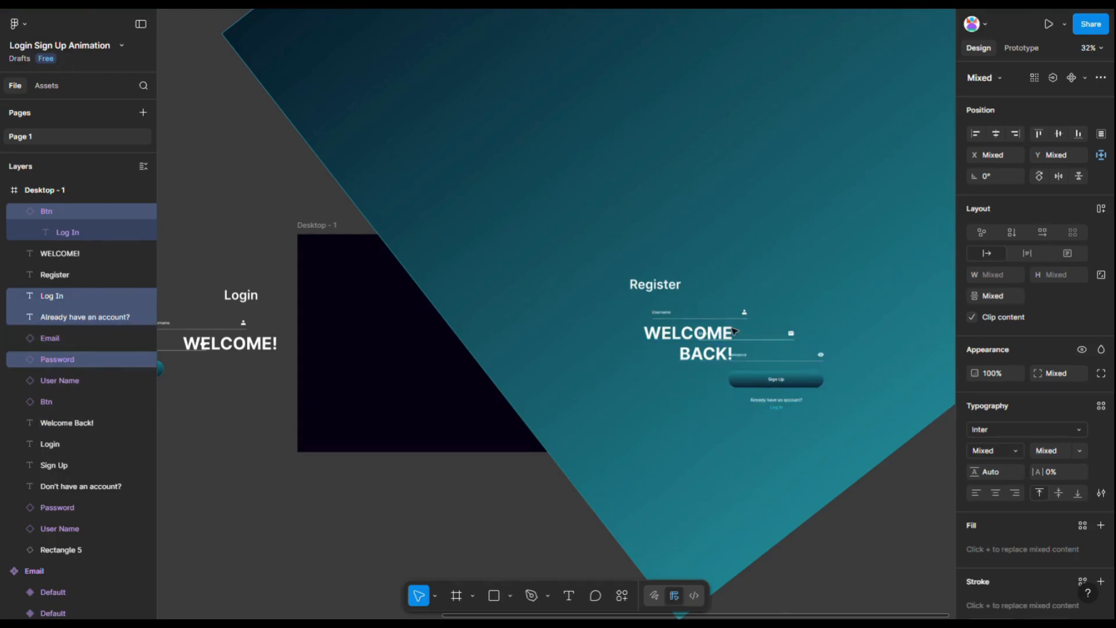
left_click(805, 361, "shift")
key("shift+Right")
key("shift+Right")
key("shift+Right")
key("shift+Right")
key("shift+Right")
key("shift+Right")
key("shift+Right")
key("shift+Right")
key("shift+Right")
key("shift+Right")
key("shift+Right")
key("shift+Right")
key("shift+Right")
key("shift+Right")
key("shift+Right")
key("shift+Right")
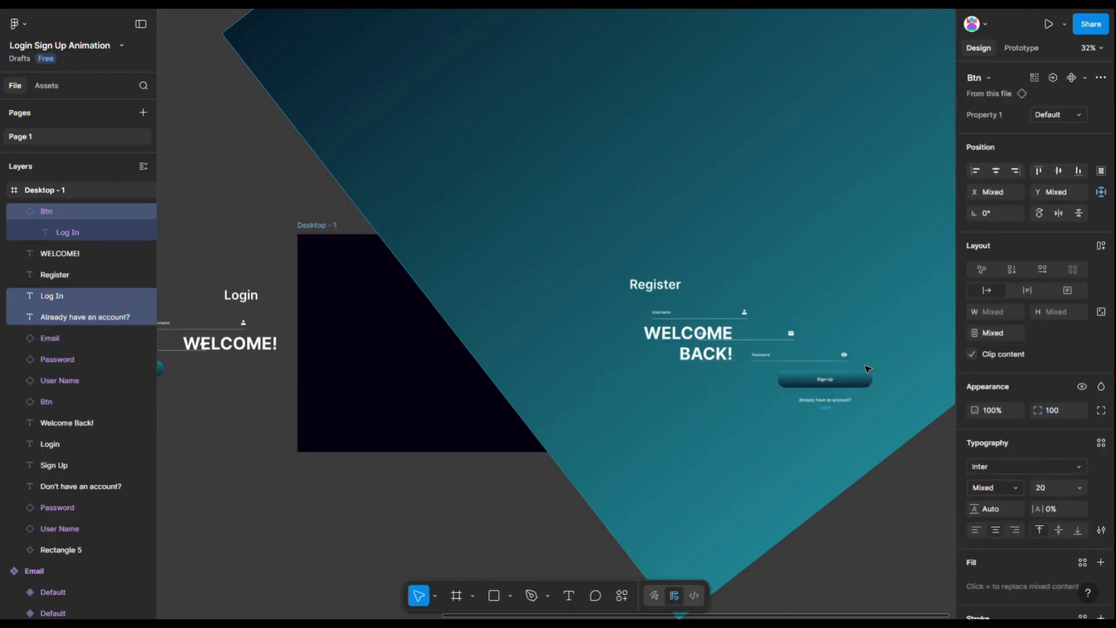
left_click(865, 380, "shift")
scroll(866, 380, "down", 3)
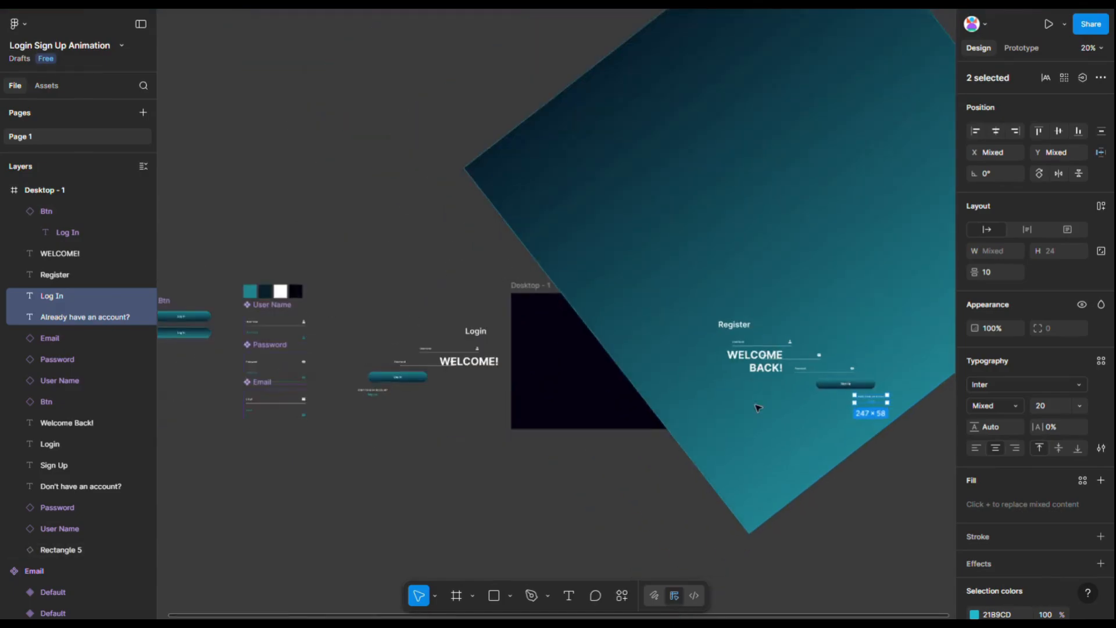
Turn content clipping back on for Desktop - 1 and duplicate the frame directly below it at X 1633, Y 1016.
left_click(577, 389)
left_click(972, 298)
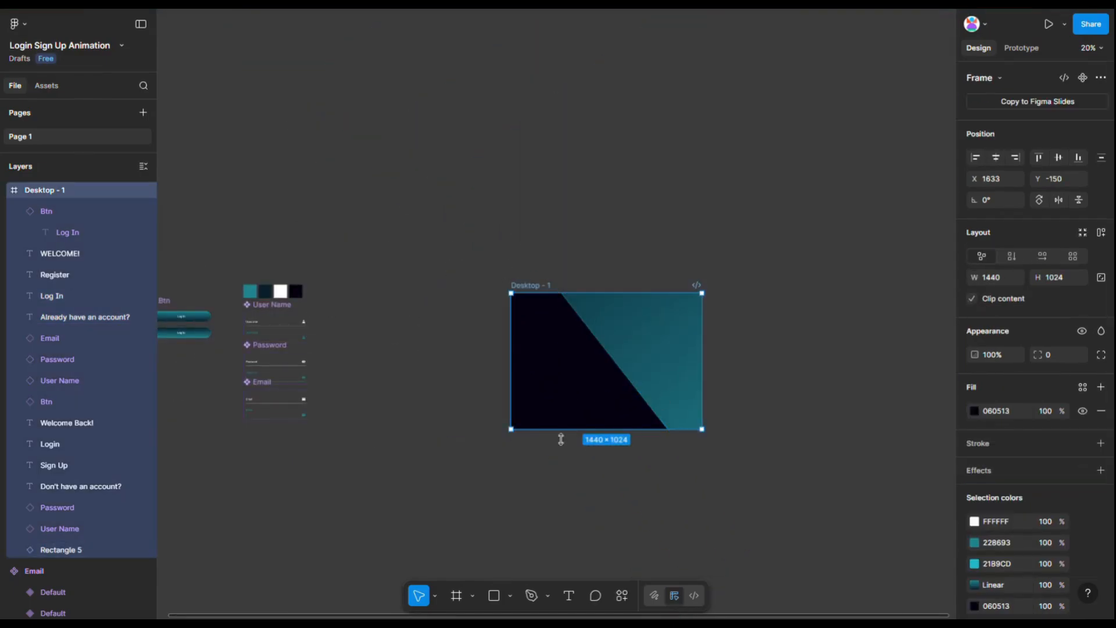
scroll(570, 381, "down", 3)
left_click_drag(569, 214, 574, 371, "alt")
scroll(536, 381, "up", 3)
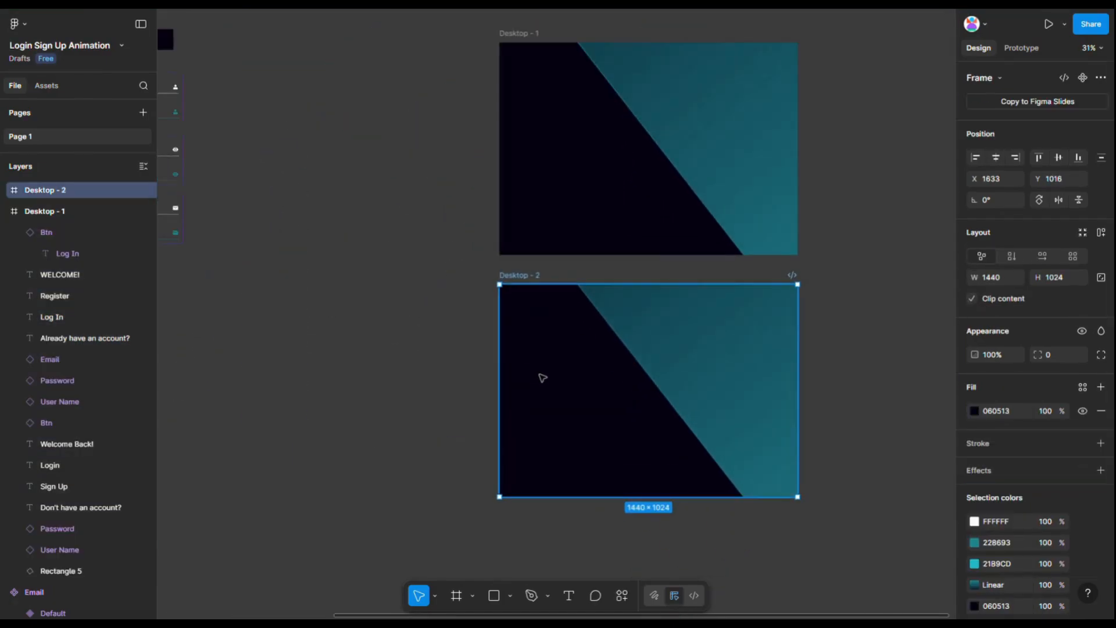
Turn off content clipping on Desktop - 2 and align its staggered login elements, without WELCOME!, on their horizontal centers.
left_click(973, 298)
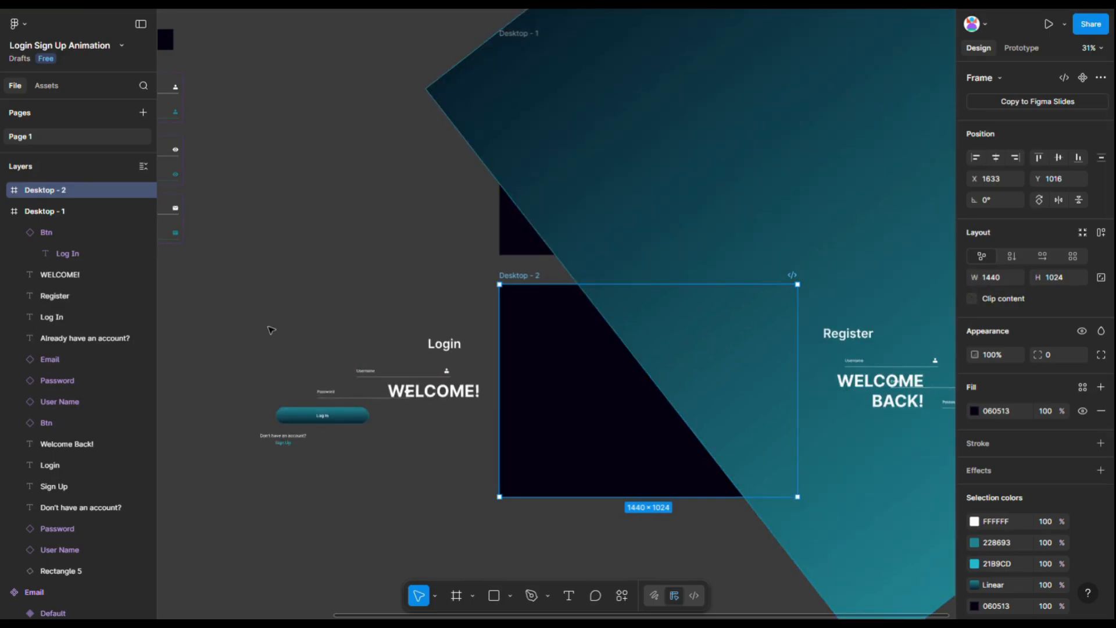
left_click_drag(255, 300, 453, 505)
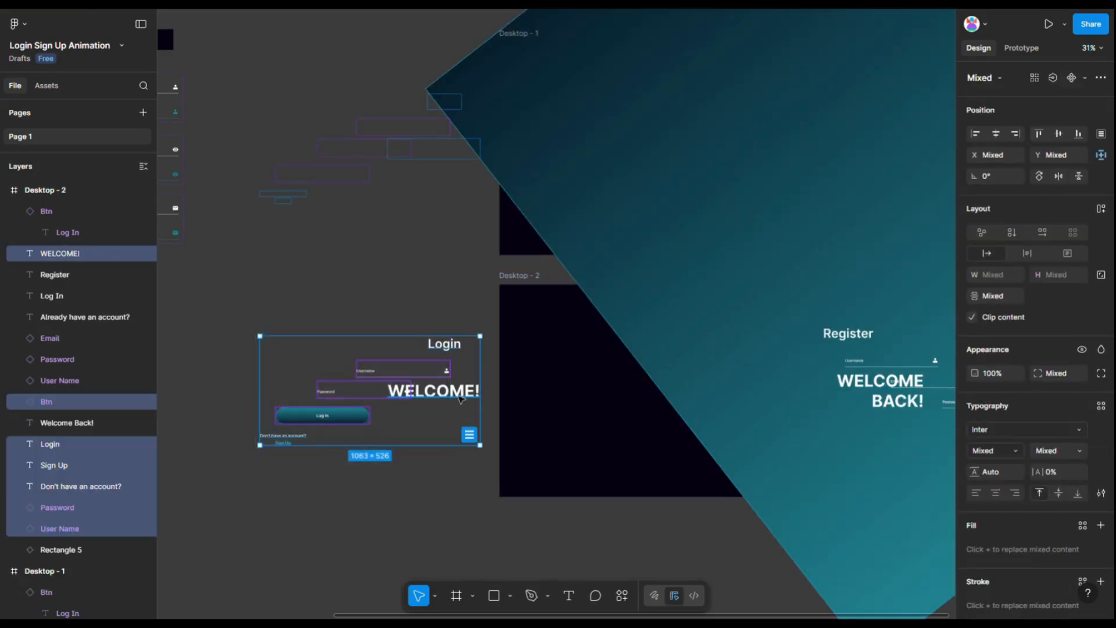
left_click(1000, 137)
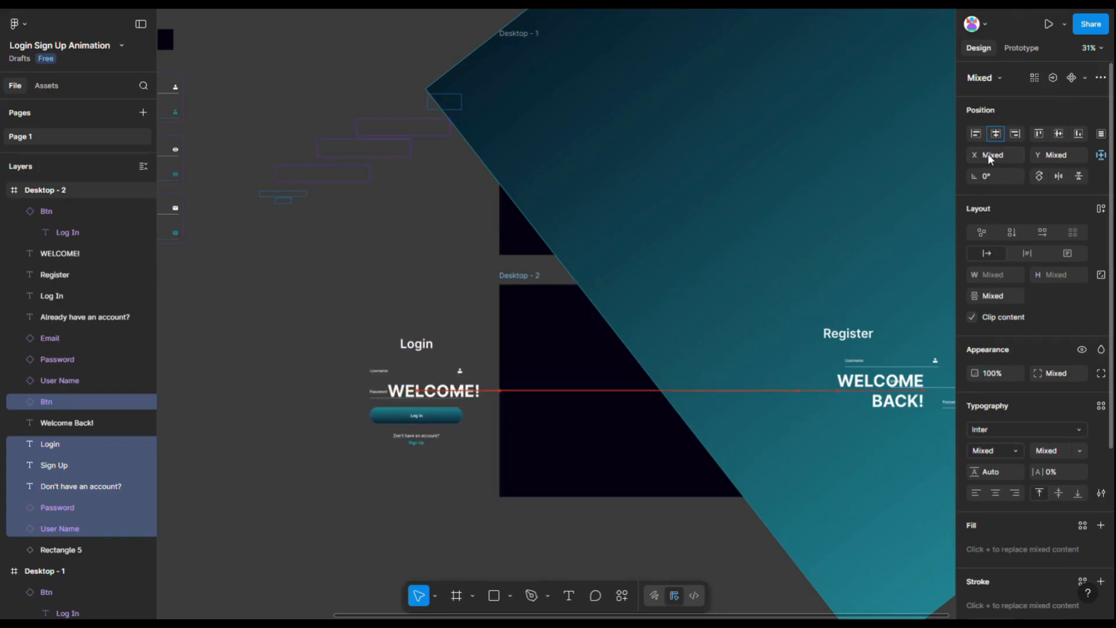
Move the aligned Login form right onto the dark area of Desktop - 2, inset from the frame's left edge.
key("shift+Right")
key("shift+Right")
key("shift+Right")
key("shift+Right")
key("shift+Right")
key("shift+Right")
key("shift+Right")
key("shift+Right")
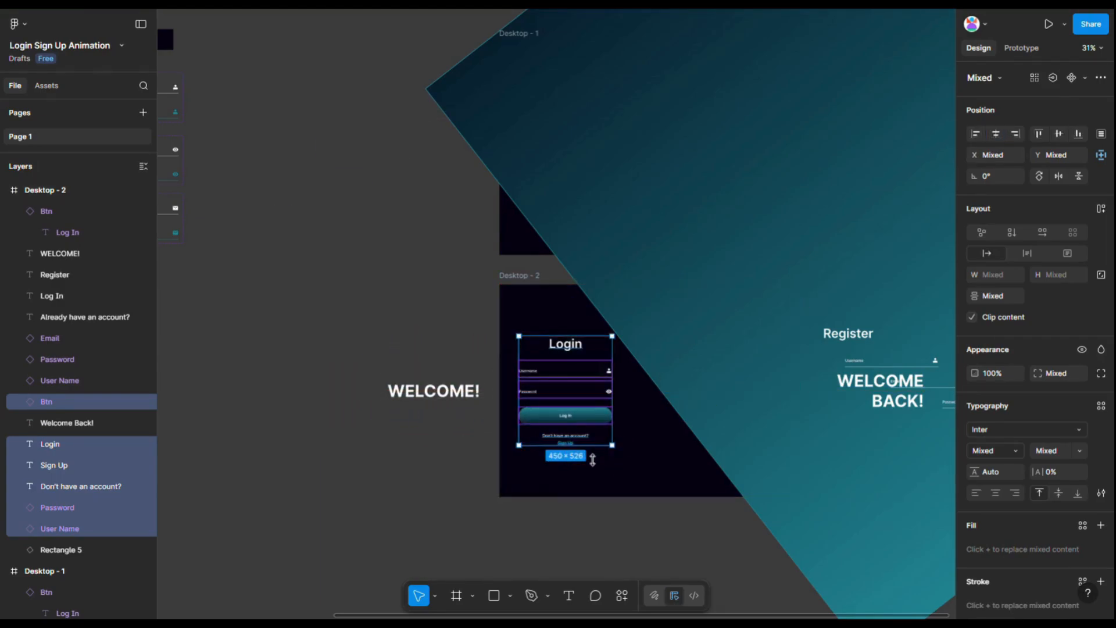
left_click(572, 471)
left_click_drag(516, 323, 602, 472)
key("shift+Left")
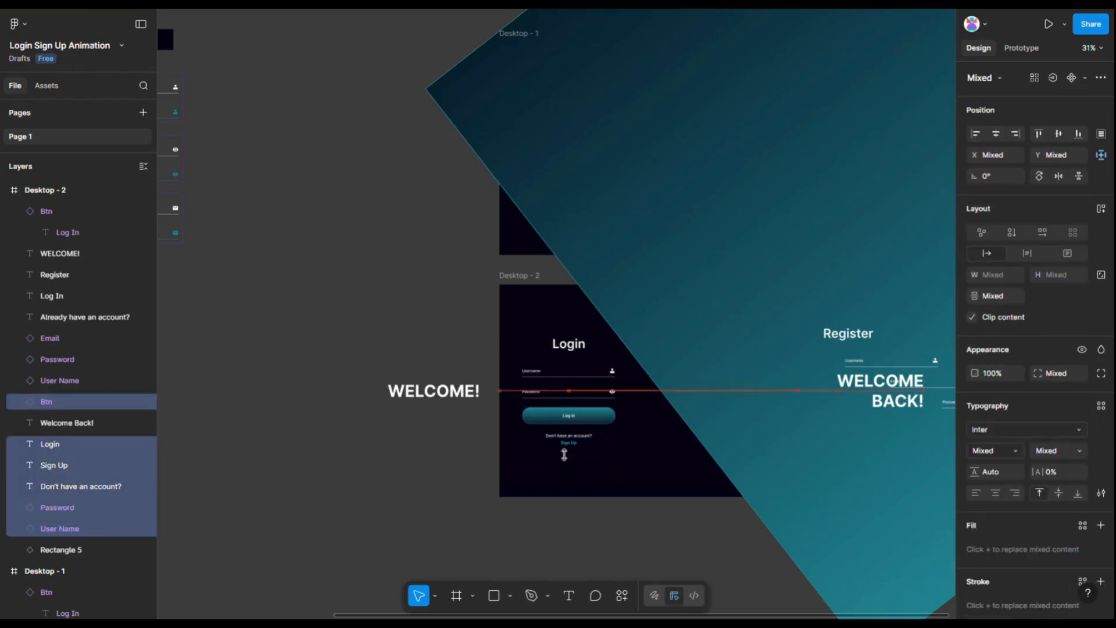
scroll(473, 461, "down", 1)
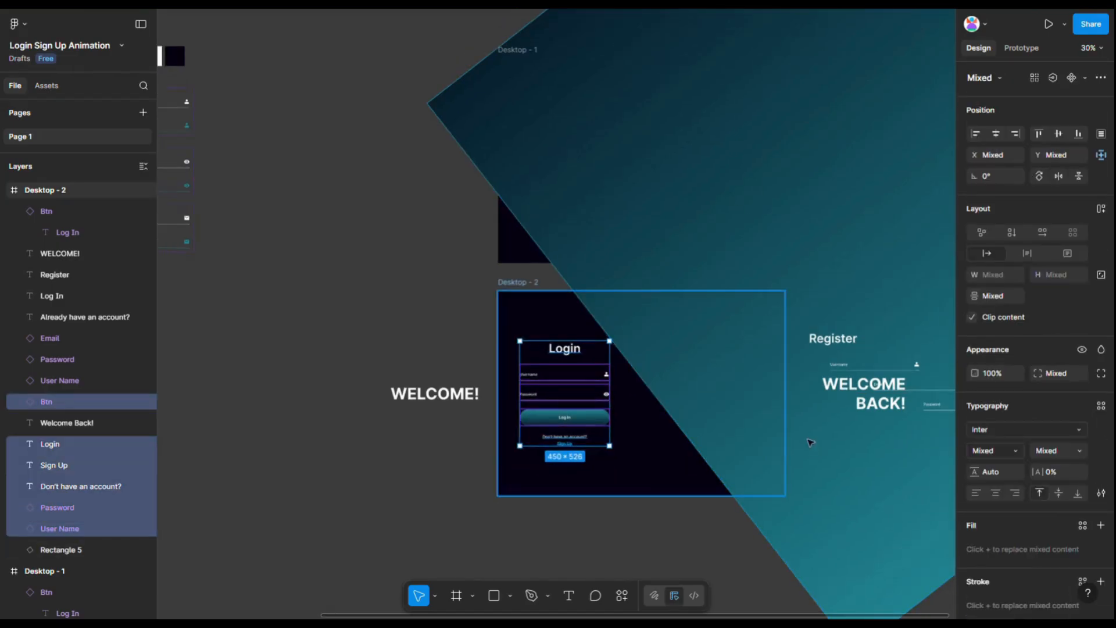
Bring the WELCOME BACK! heading inside the teal area of Desktop - 2, near its right edge at X 910.
left_click(857, 396)
left_click(1017, 132)
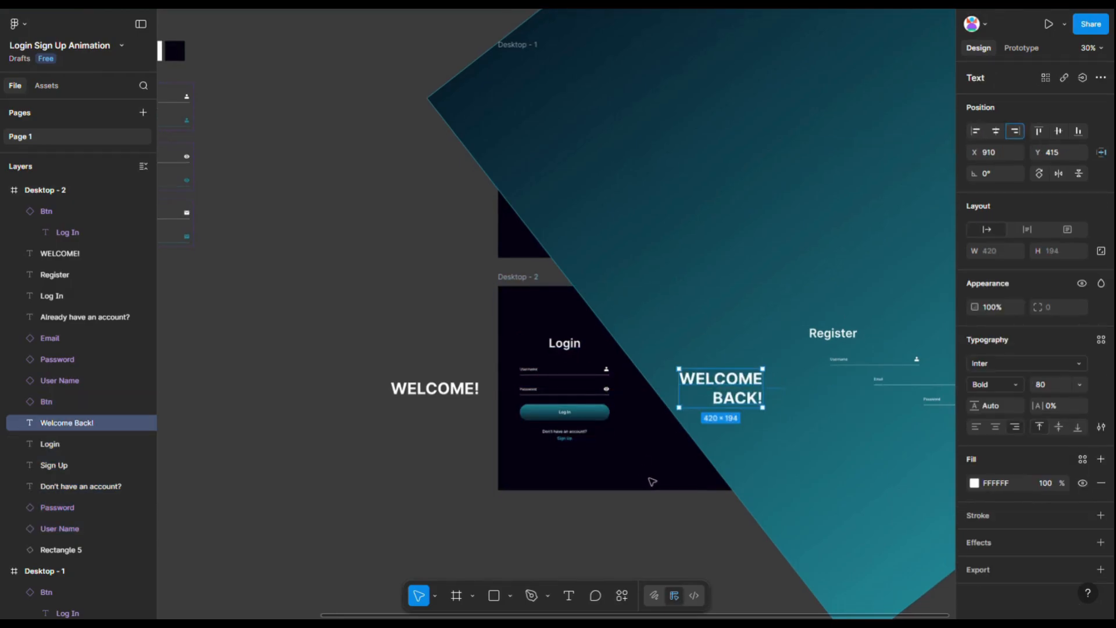
scroll(651, 477, "down", 1)
Turn content clipping back on for the Desktop - 2 frame.
left_click(644, 456)
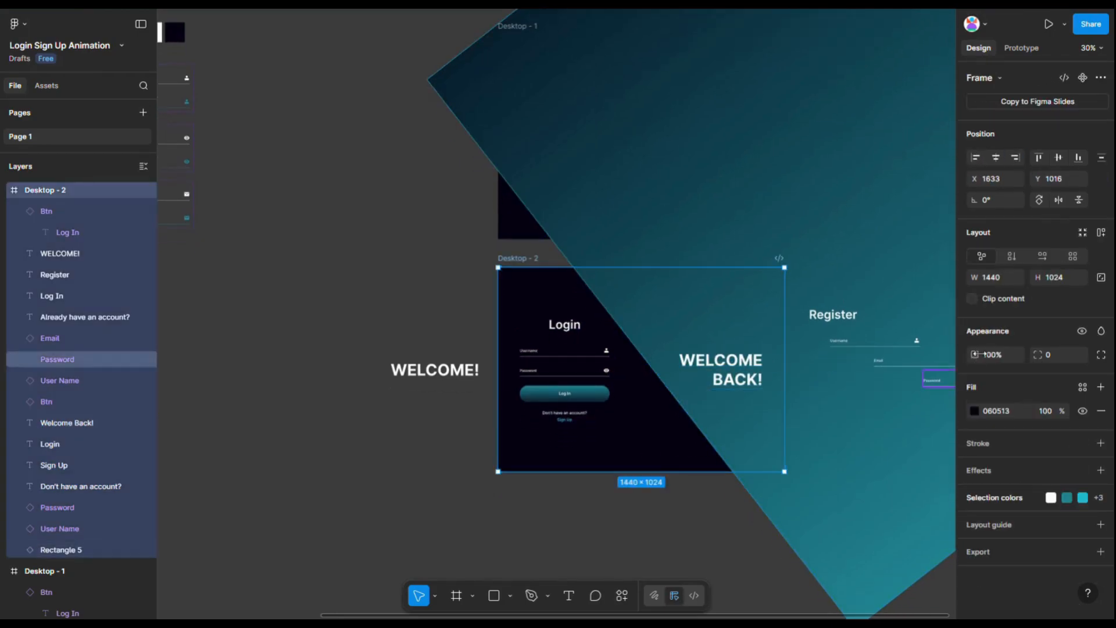
left_click(972, 298)
scroll(808, 456, "down", 3)
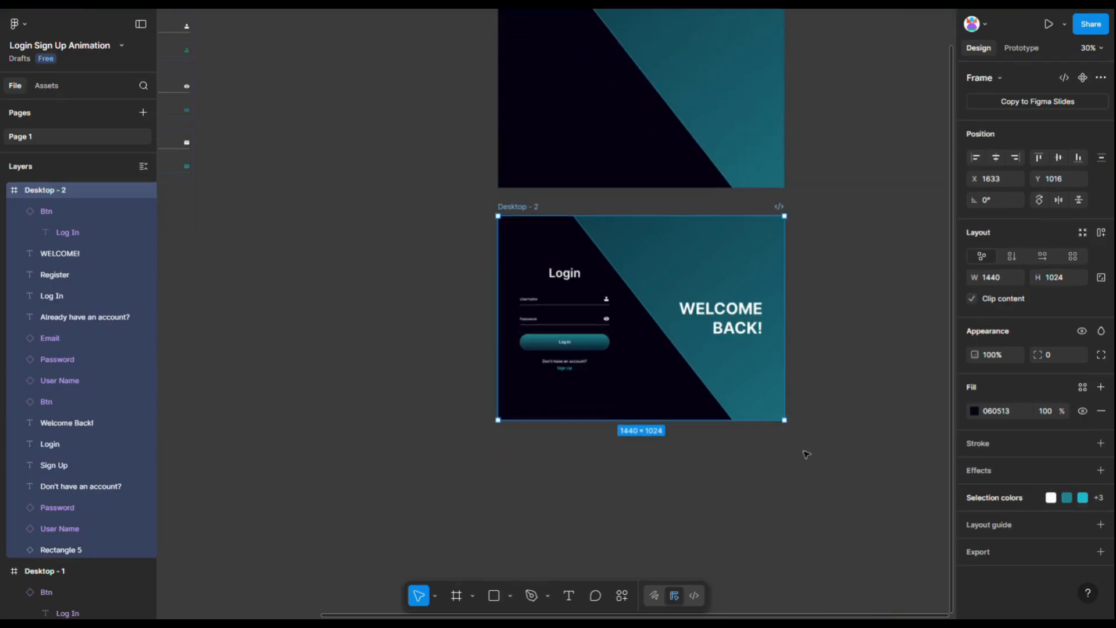
Duplicate the Desktop - 2 frame directly below itself and turn off content clipping on the copy.
left_click_drag(532, 192, 534, 419)
scroll(494, 354, "down", 6)
mouse_move(460, 314)
left_mouse_down()
mouse_move(523, 375)
mouse_move(584, 466)
mouse_move(614, 470)
left_mouse_up()
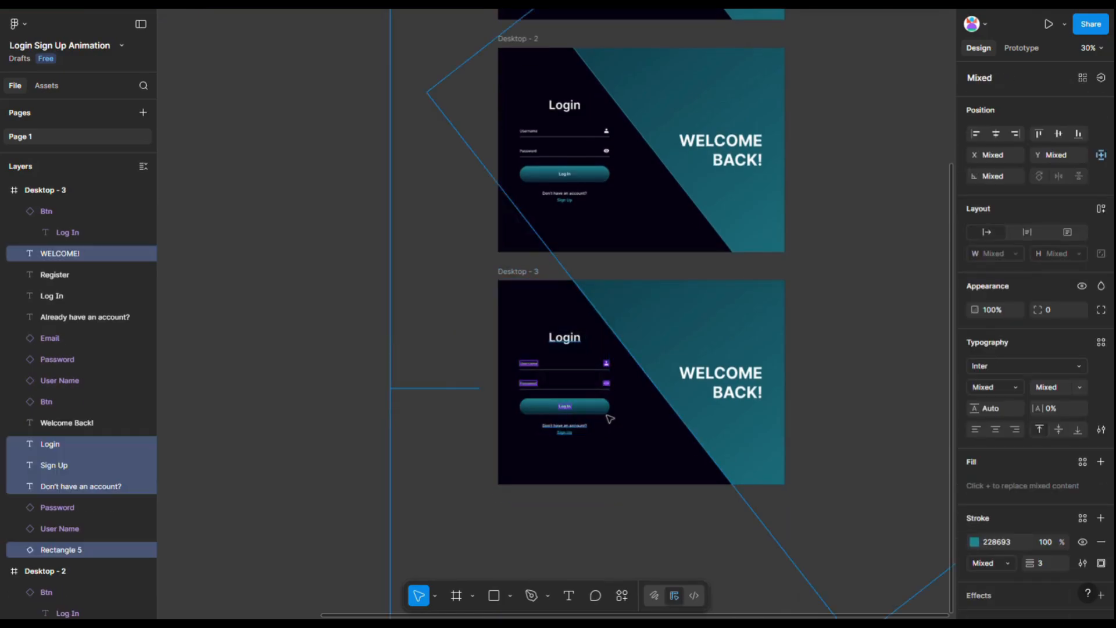
left_click(632, 460)
left_click(972, 299)
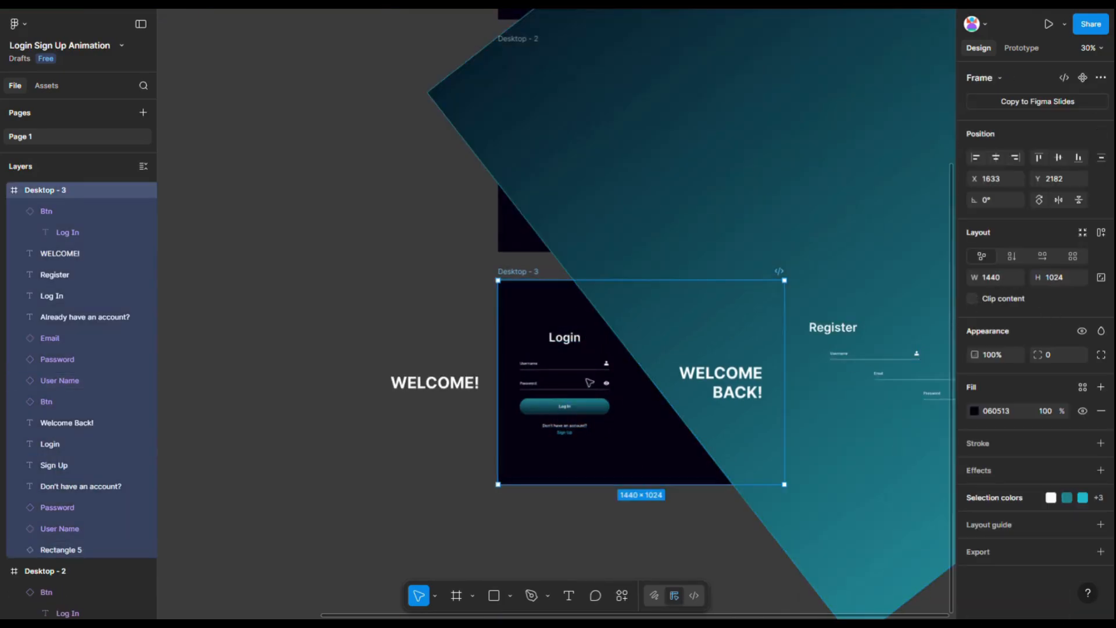
Select the login heading, fields, button and account texts on Desktop - 3 and move them out past the frame's left edge.
left_click(567, 340)
left_click(569, 363, "shift")
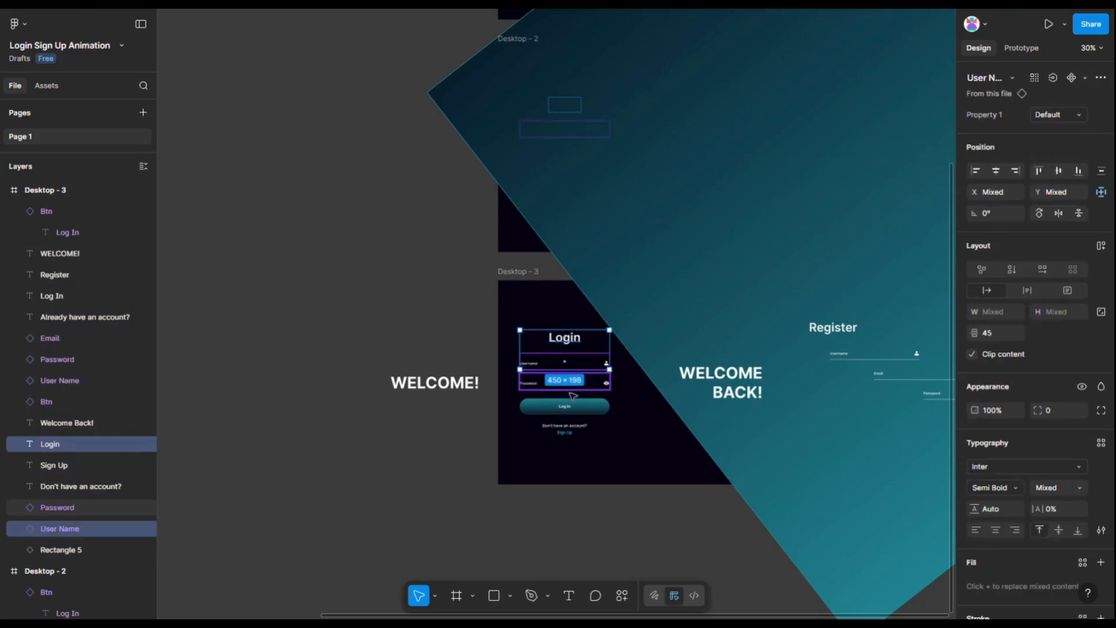
left_click(570, 384, "shift")
left_click(564, 406, "shift")
scroll(553, 442, "up", 5)
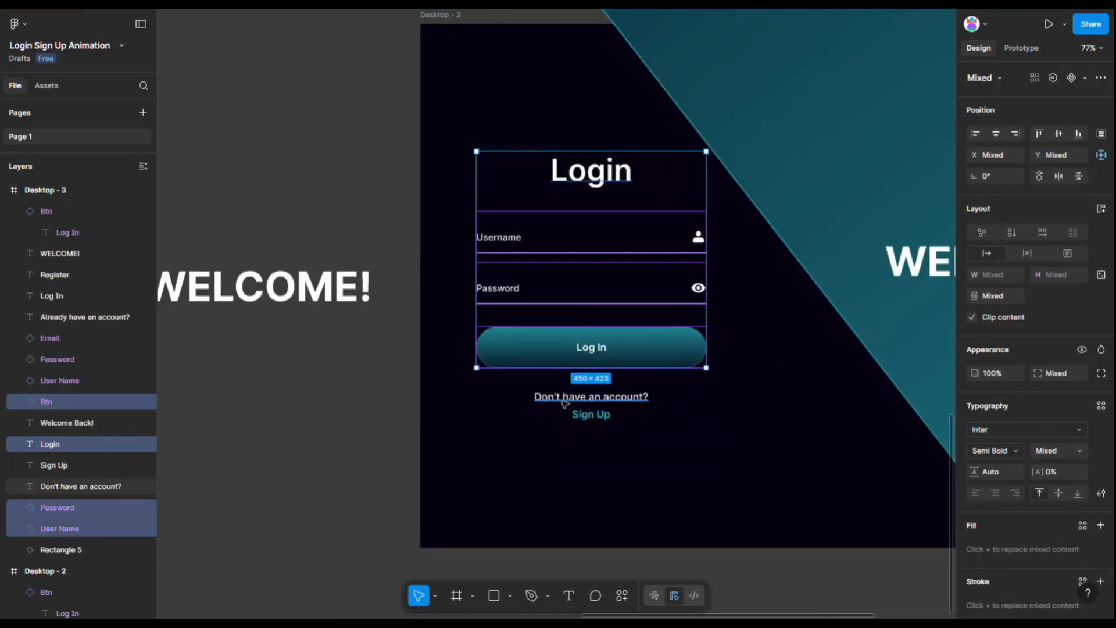
left_click(566, 401, "shift")
scroll(592, 429, "up", 4)
left_click(595, 401, "shift")
scroll(684, 450, "down", 6)
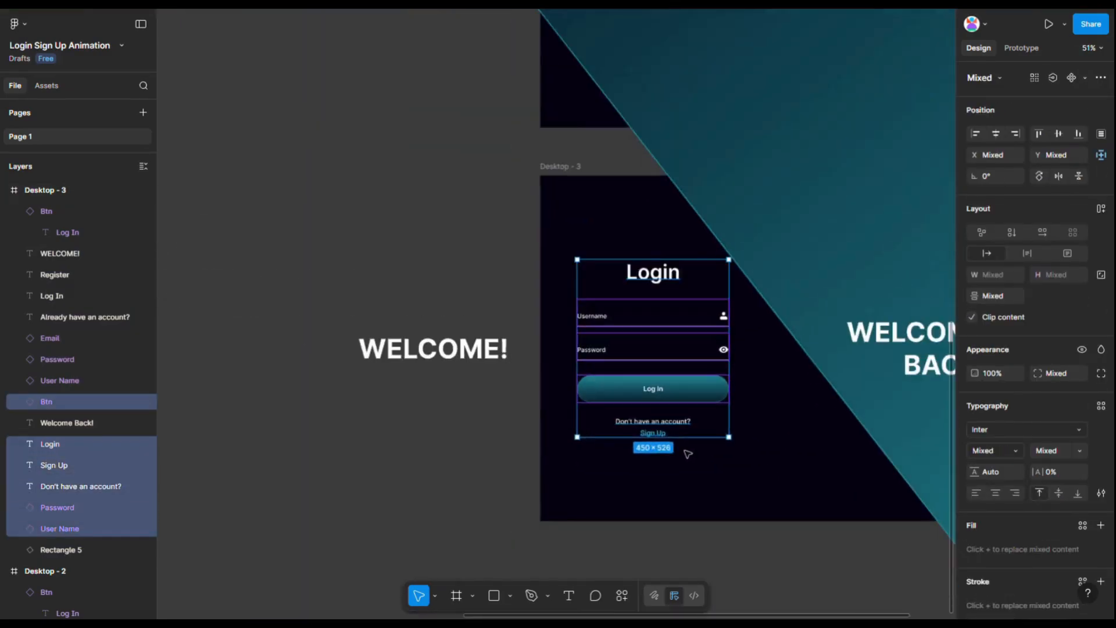
scroll(688, 453, "down", 5)
left_click_drag(688, 452, 648, 438)
scroll(611, 421, "up", 2)
Shift the Username and Password fields, Log In button and account texts further left than the Login heading.
left_click(563, 349, "shift")
key("shift+Left")
key("shift+Left")
key("shift+Left")
key("shift+Left")
key("shift+Left")
key("shift+Left")
key("shift+Left")
key("shift+Left")
key("shift+Left")
key("shift+Left")
key("shift+Left")
key("shift+Left")
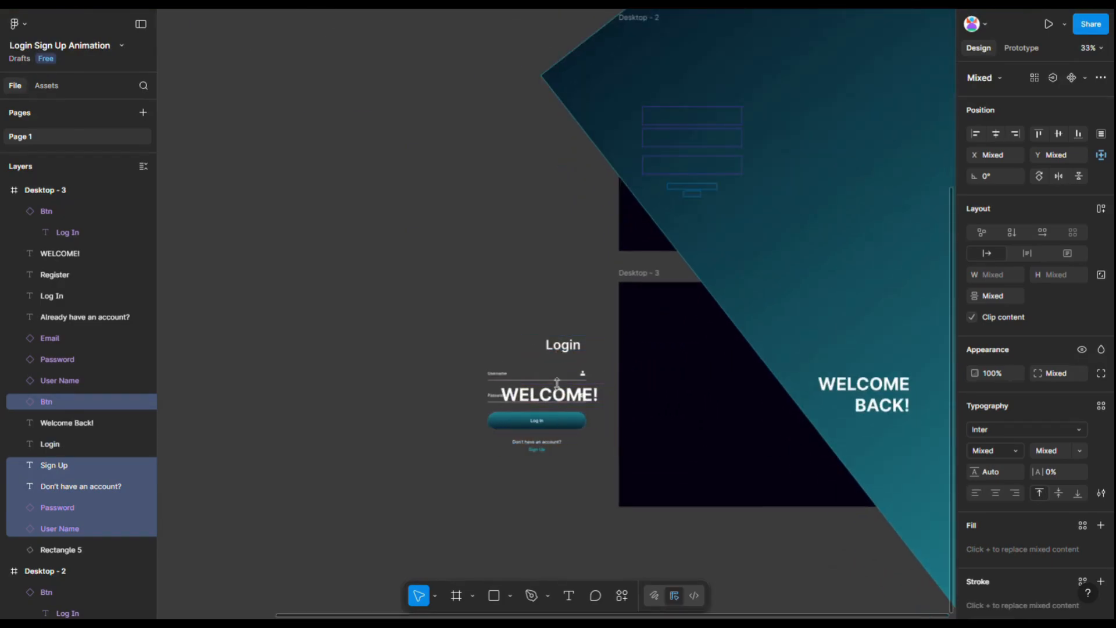
Offset the Password field, Log In button and account texts further left than the Username field.
left_click(556, 377, "shift")
key("shift+Left")
key("shift+Left")
key("shift+Left")
key("shift+Left")
key("shift+Left")
key("shift+Left")
key("shift+Left")
key("shift+Left")
key("shift+Left")
key("shift+Left")
key("shift+Left")
key("shift+Left")
key("shift+Left")
key("shift+Left")
key("shift+Left")
key("shift+Left")
key("shift+Left")
key("shift+Left")
key("shift+Left")
key("shift+Left")
Stagger the Log In button further left than the Password field, and the account texts further left than the button.
left_click(476, 400, "shift")
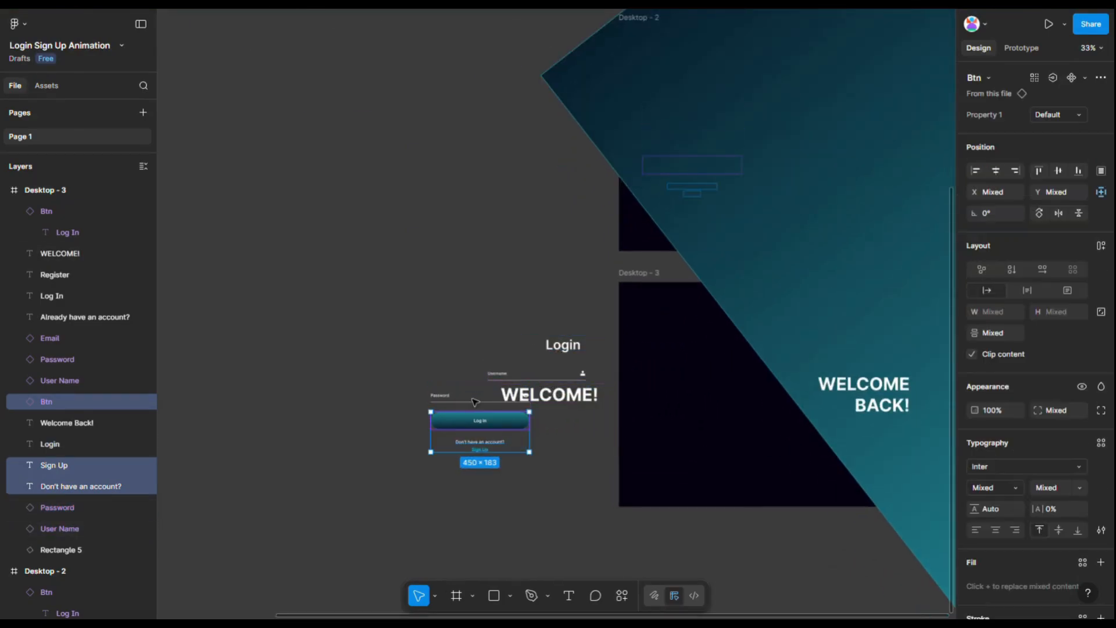
key("shift+Left")
key("shift+Left")
key("shift+Left")
key("shift+Left")
key("shift+Left")
key("shift+Left")
key("shift+Left")
key("shift+Left")
key("shift+Left")
key("shift+Left")
key("shift+Left")
key("shift+Left")
key("shift+Left")
key("shift+Left")
key("shift+Left")
key("shift+Left")
key("shift+Left")
key("shift+Left")
key("shift+Left")
key("shift+Left")
left_click(465, 431, "shift")
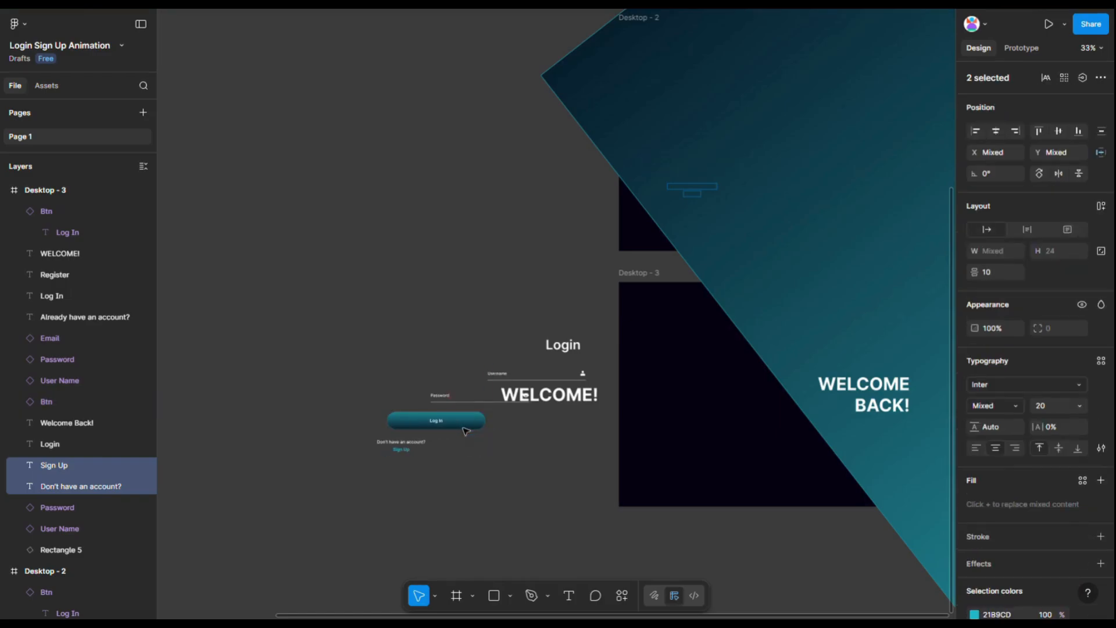
Move the WELCOME BACK! heading out past the right edge of Desktop - 3 and turn content clipping back on.
scroll(465, 431, "down", 2)
left_click_drag(721, 404, 846, 403)
scroll(627, 385, "down", 2)
left_click(628, 389)
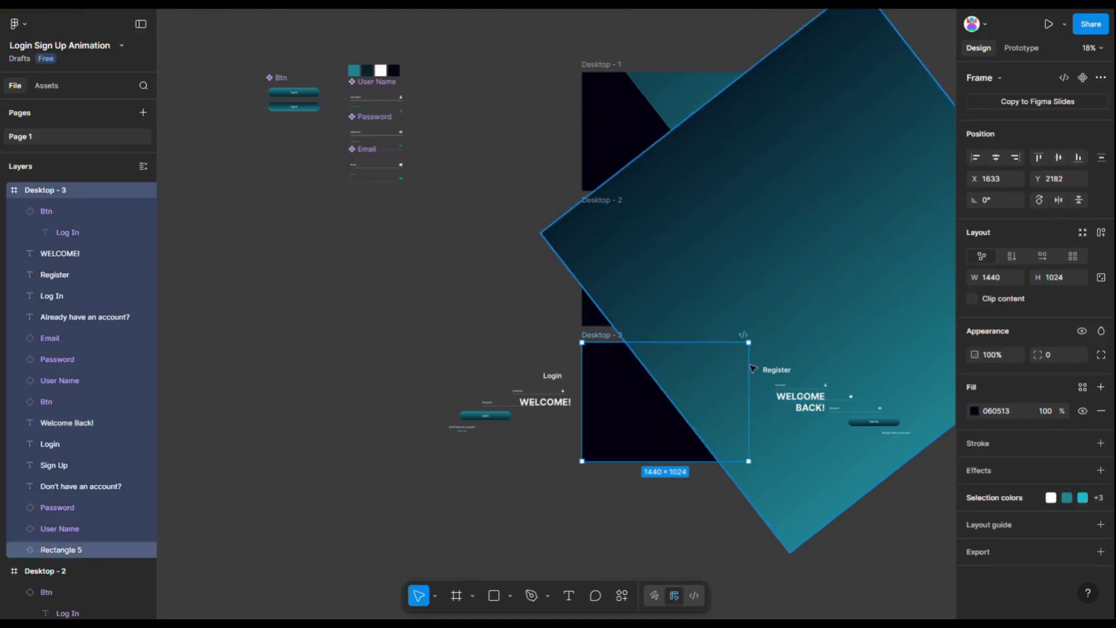
left_click(972, 298)
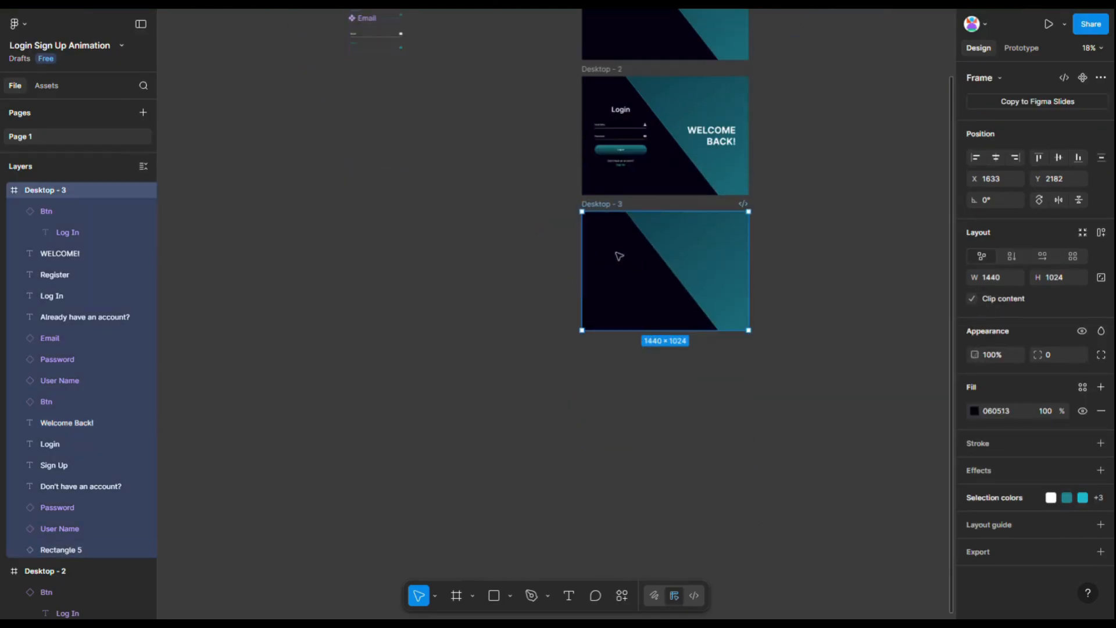
Duplicate the emptied Desktop - 3 frame below itself and rotate the copy's large teal rectangle to about 51°.
left_click_drag(620, 255, 620, 386)
scroll(721, 391, "up", 3)
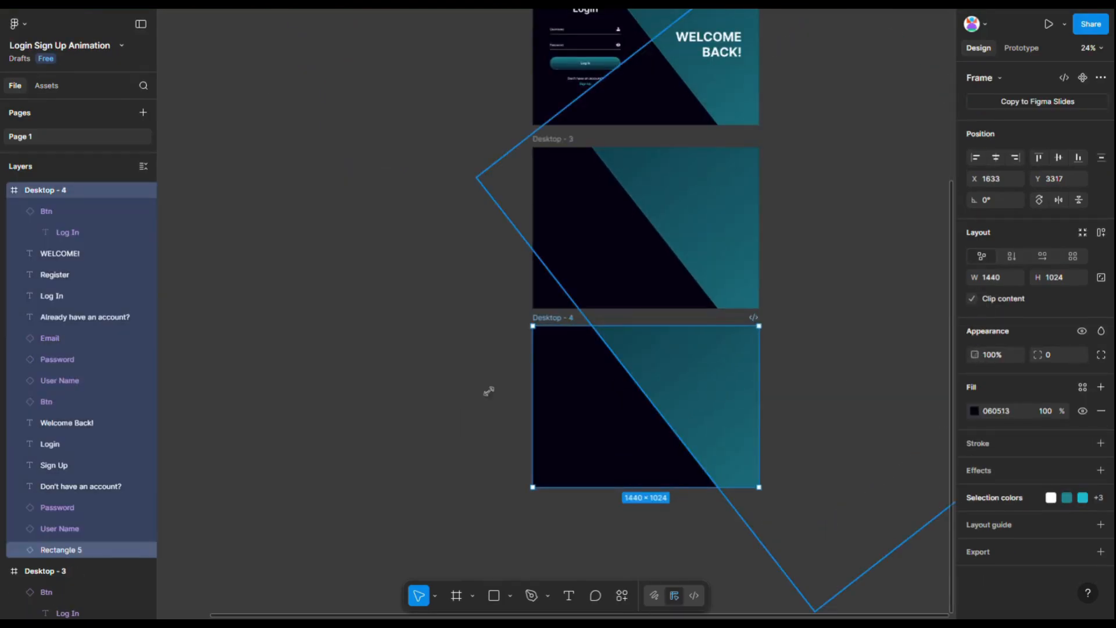
left_click(718, 392)
scroll(489, 392, "down", 3)
left_click_drag(735, 570, 782, 525)
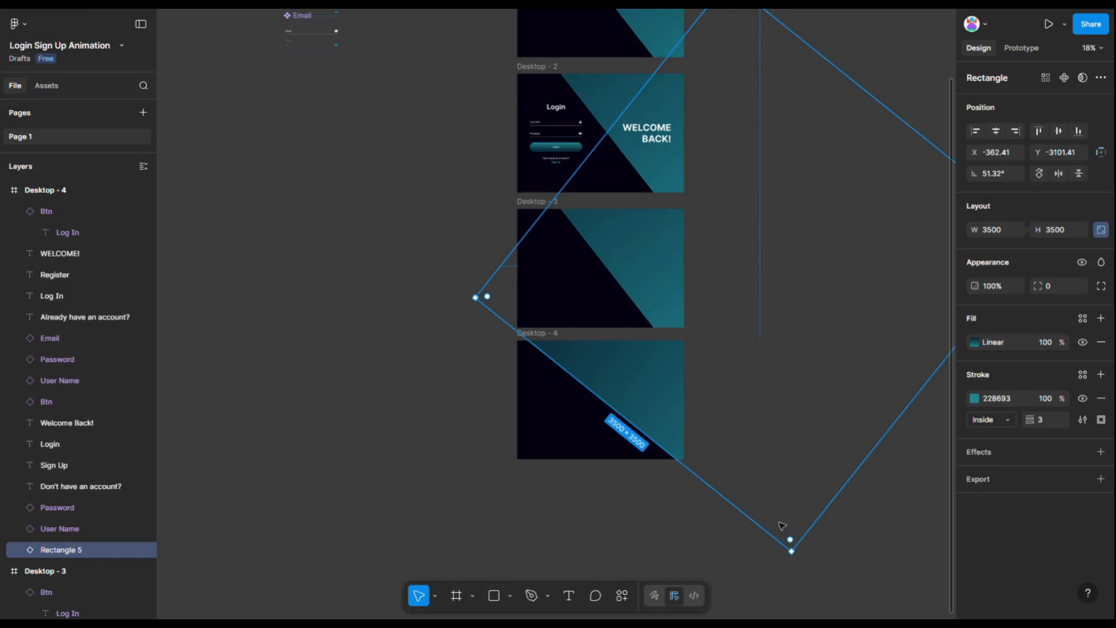
Rotate and reposition the teal rectangle on Desktop - 4 in stages to about 90°, covering the frame.
left_click_drag(643, 376, 621, 389)
left_click_drag(777, 577, 854, 505)
left_click_drag(629, 434, 633, 406)
left_click_drag(879, 527, 925, 487)
left_click_drag(670, 398, 637, 399)
left_click_drag(892, 496, 900, 448)
scroll(678, 439, "up", 3)
left_click_drag(647, 436, 643, 442)
scroll(417, 501, "down", 3)
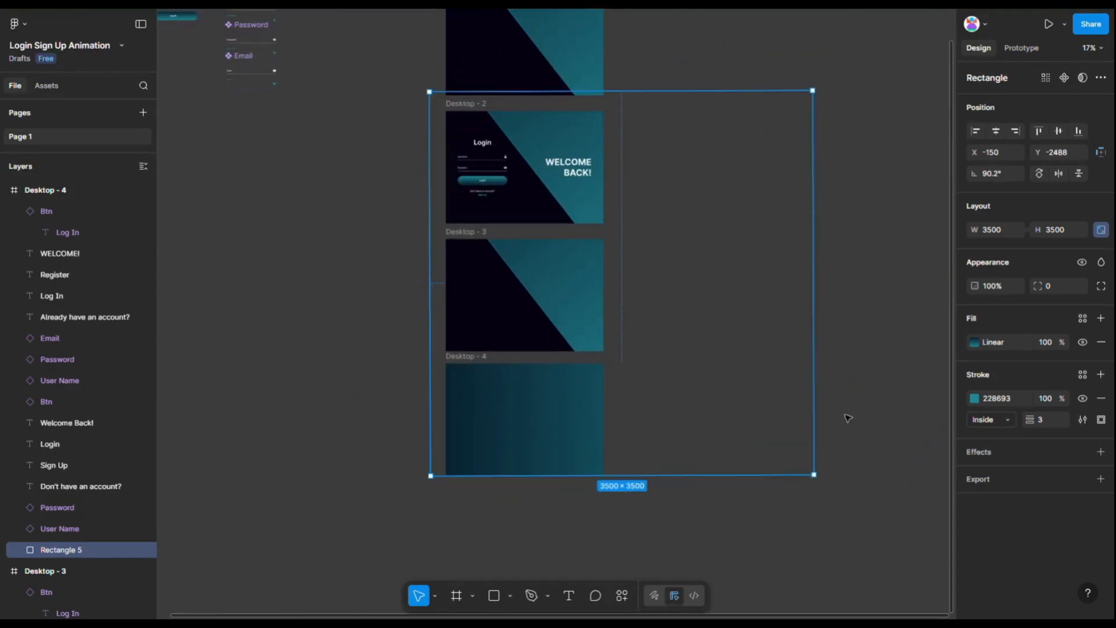
Rotate the teal rectangle on to about 144° and shift it left, leaving the right side of Desktop - 4 dark.
left_click_drag(595, 411, 537, 421)
left_click_drag(769, 502, 814, 446)
left_click_drag(632, 428, 577, 422)
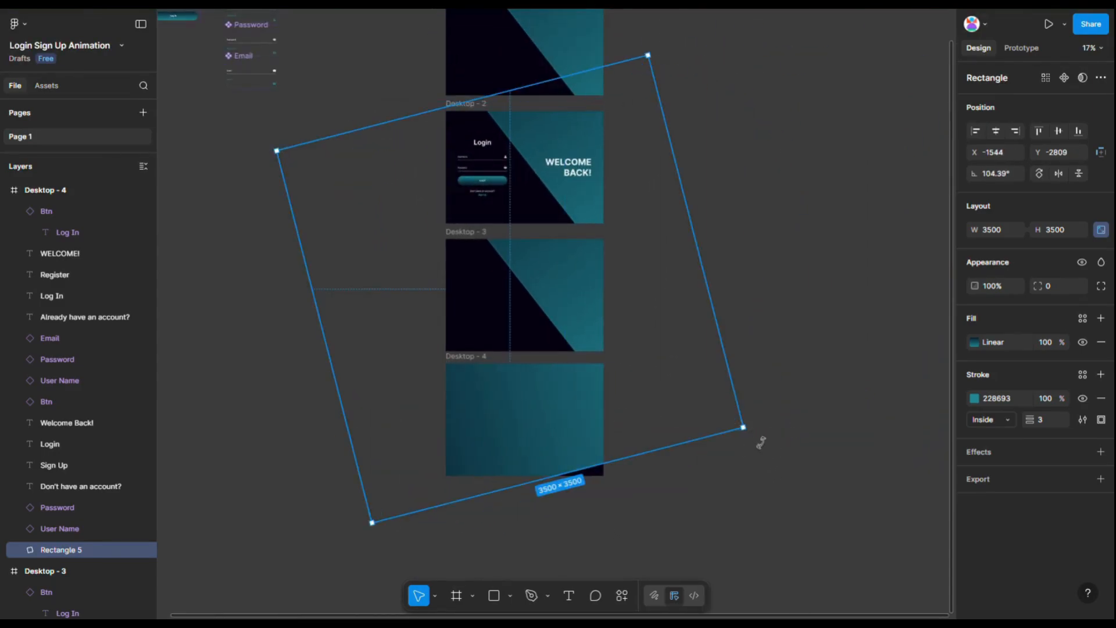
left_click_drag(762, 442, 761, 399)
left_click_drag(609, 398, 572, 398)
left_click_drag(738, 403, 758, 321)
left_click_drag(554, 420, 507, 417)
left_click_drag(710, 319, 696, 244)
left_click_drag(532, 402, 493, 436)
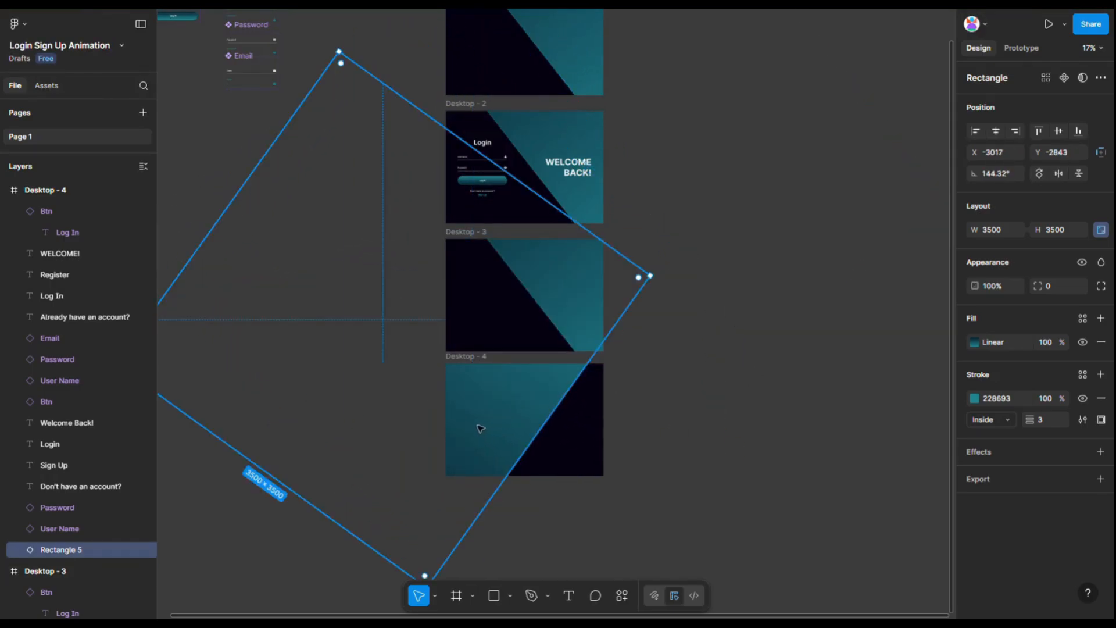
Fine-tune the teal rectangle on Desktop - 4 to a rotation of 150.15° at X -3254, Y -2764.
scroll(474, 420, "up", 2)
left_click_drag(588, 373, 547, 378)
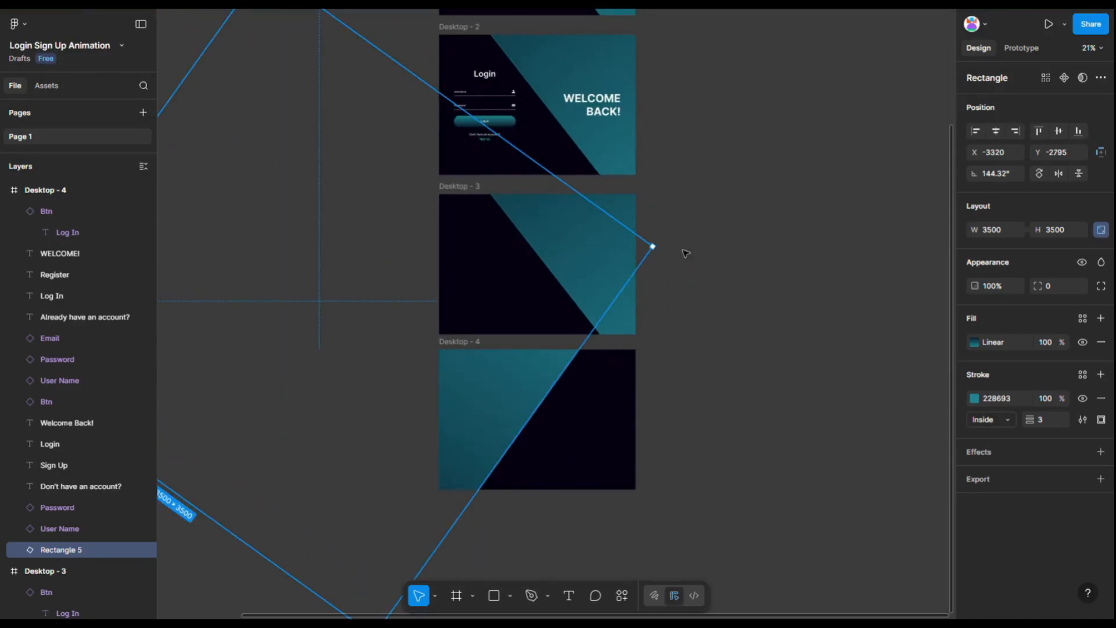
left_click_drag(672, 256, 679, 217)
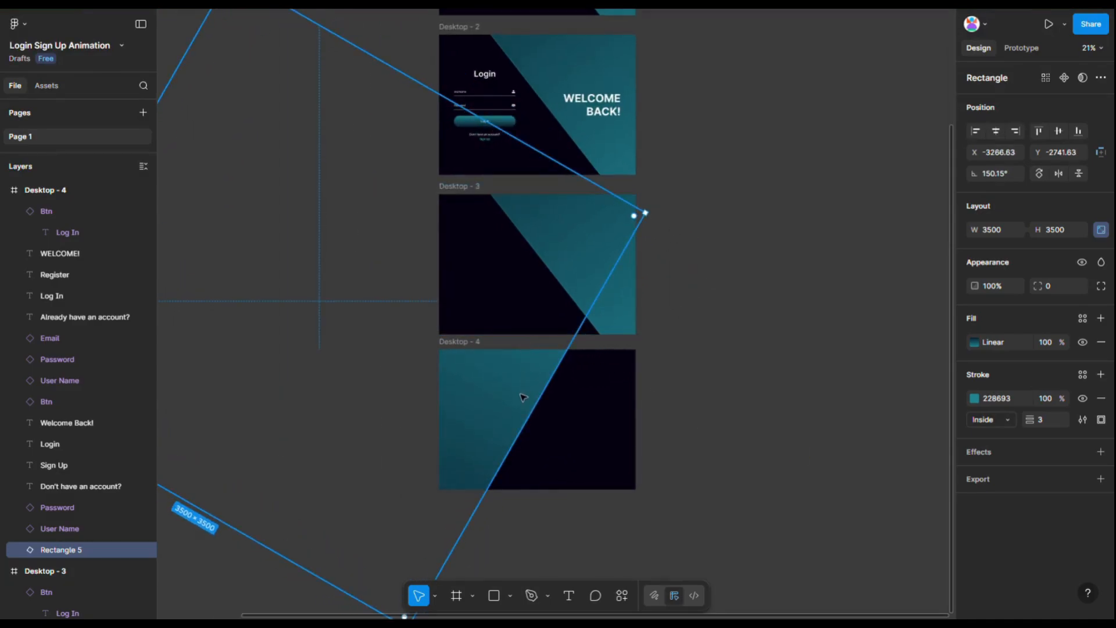
left_click_drag(524, 391, 526, 389)
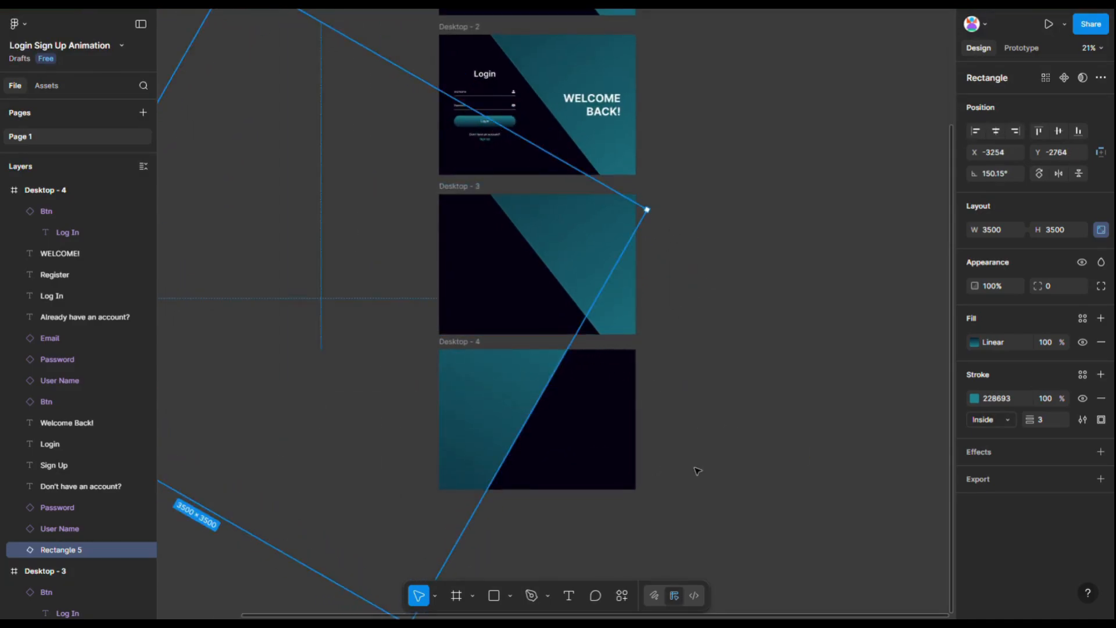
Turn off content clipping on Desktop - 4 and align its staggered Register elements, without WELCOME BACK!, on their horizontal centers.
scroll(692, 464, "down", 2)
scroll(615, 450, "up", 1)
left_click(618, 453)
left_click(970, 300)
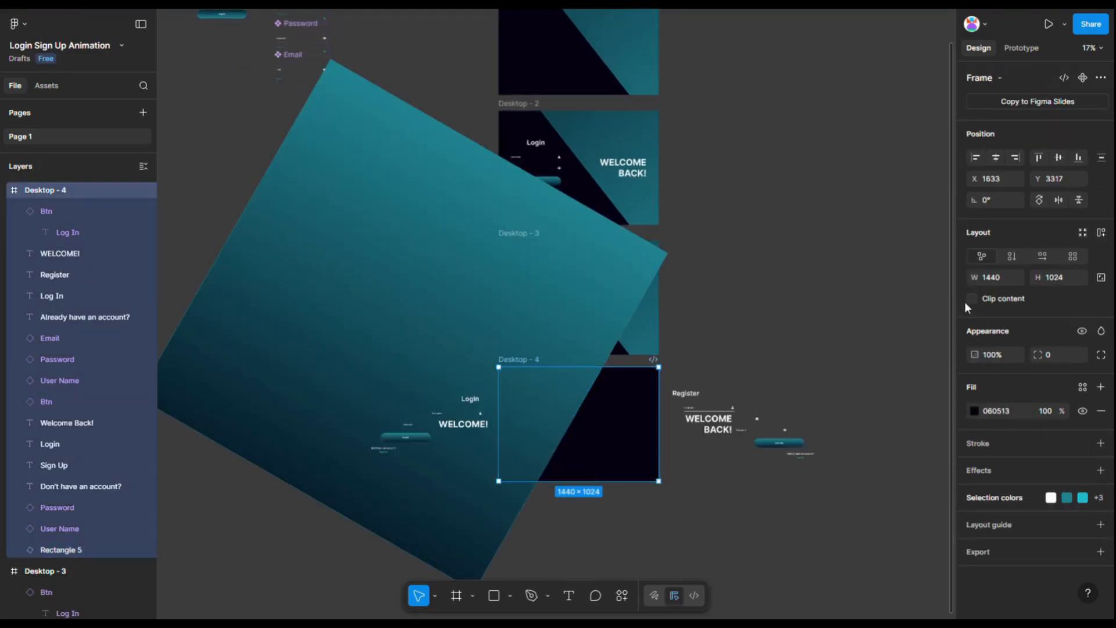
left_click_drag(669, 380, 807, 453)
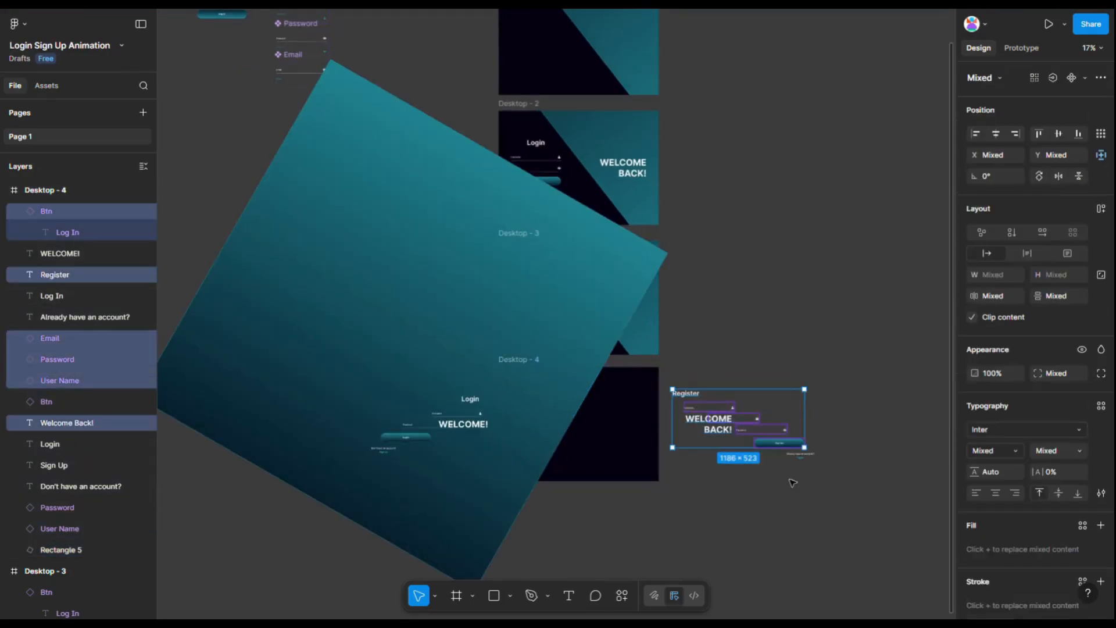
scroll(791, 479, "up", 1)
left_click_drag(648, 348, 877, 487)
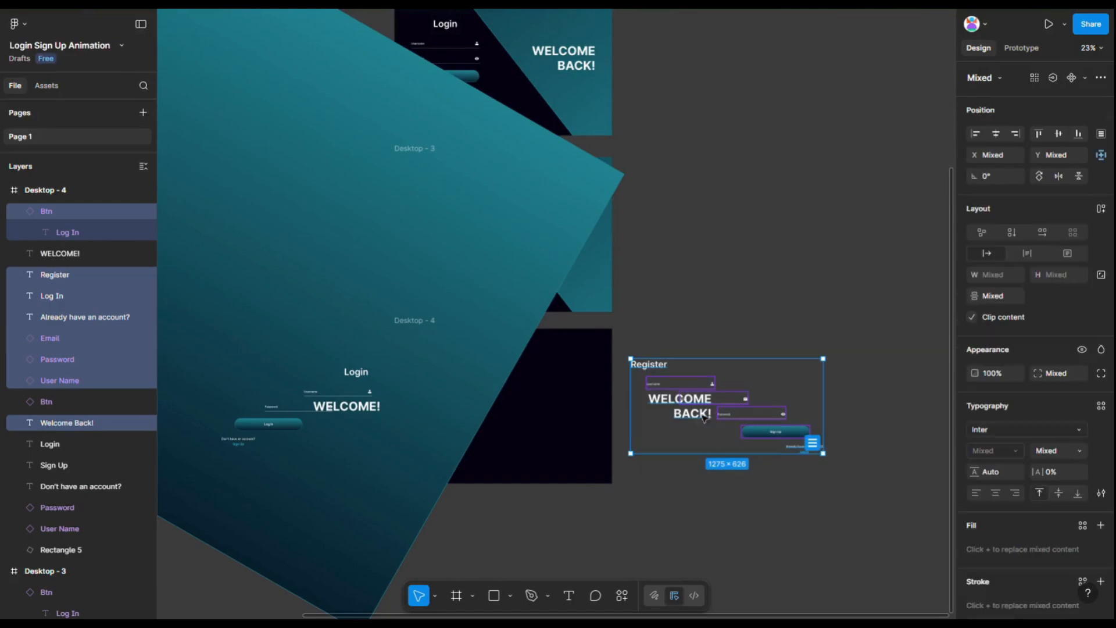
left_click(668, 409, "shift")
left_click(996, 135)
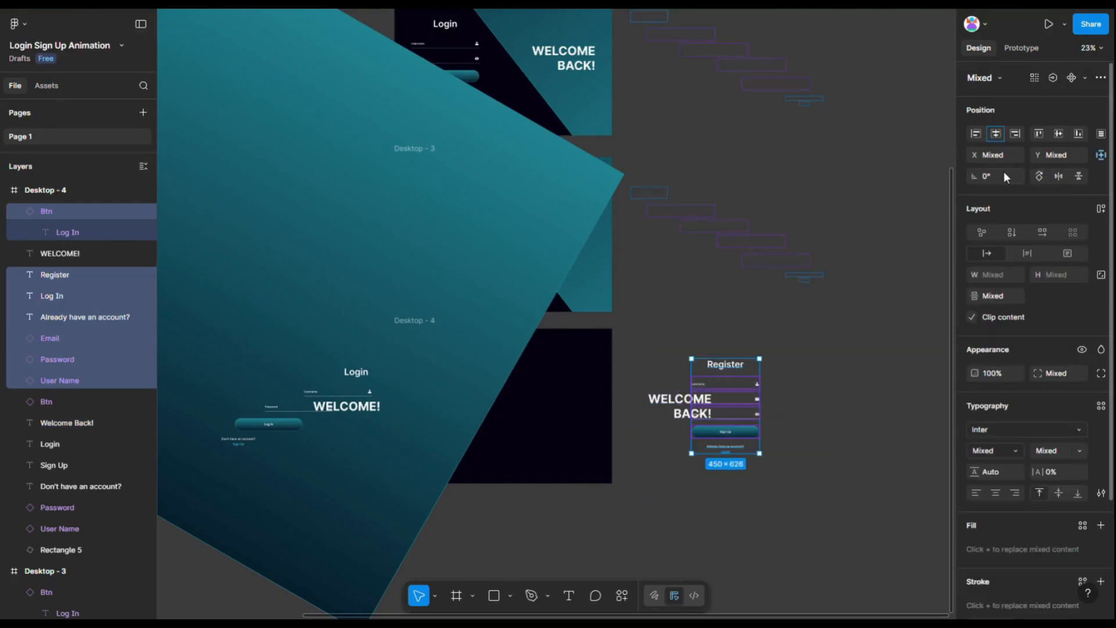
Move the aligned Register form left onto the dark area of Desktop - 4, slightly inset from the frame's right edge.
key("shift+Left")
key("shift+Left")
key("shift+Left")
key("shift+Left")
key("shift+Left")
key("shift+Left")
key("shift+Left")
key("shift+Left")
key("shift+Left")
key("shift+Left")
key("shift+Left")
key("shift+Left")
key("shift+Left")
key("shift+Left")
key("shift+Left")
key("shift+Left")
key("shift+Left")
key("shift+Left")
key("shift+Left")
key("shift+Left")
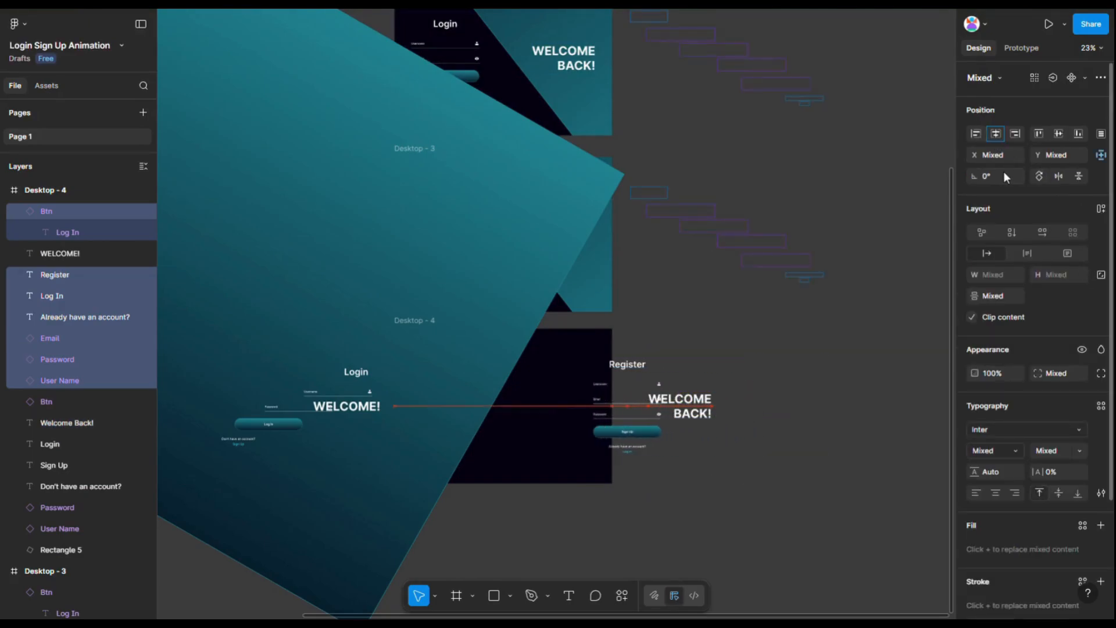
key("shift+Left")
key("shift+Left")
key("shift+Left")
key("shift+Left")
key("shift+Left")
key("shift+Left")
key("shift+Left")
key("shift+Left")
key("shift+Left")
key("shift+Left")
key("shift+Left")
key("shift+Left")
key("shift+Left")
key("shift+Left")
key("shift+Left")
key("shift+Left")
key("shift+Left")
key("shift+Left")
key("shift+Left")
key("shift+Left")
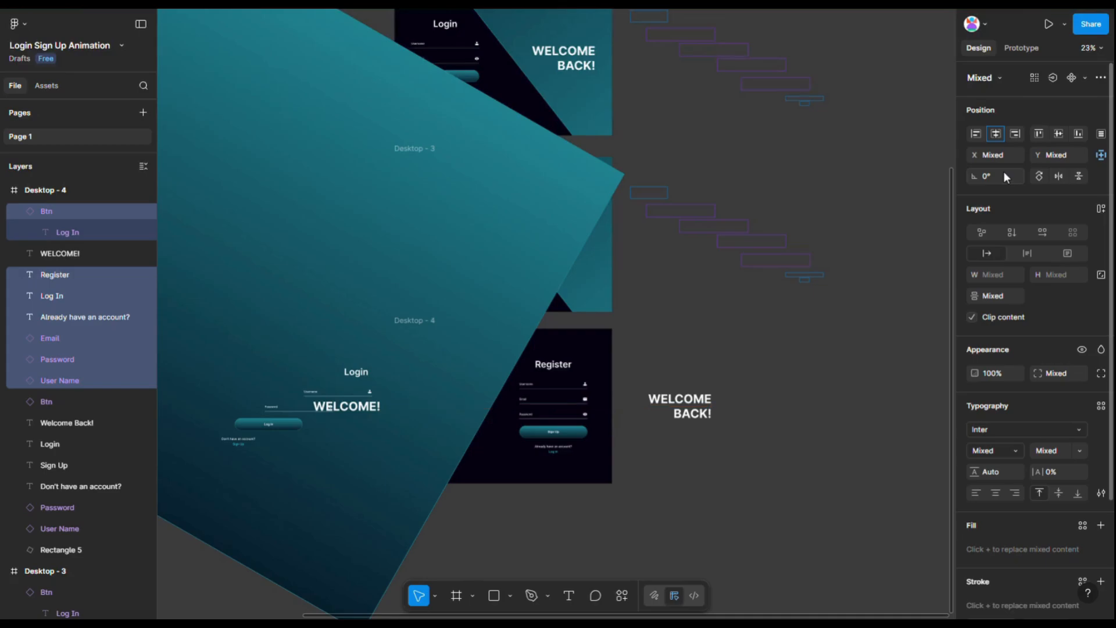
key("shift+Right")
key("shift+Right")
key("shift+Right")
key("shift+Right")
key("shift+Right")
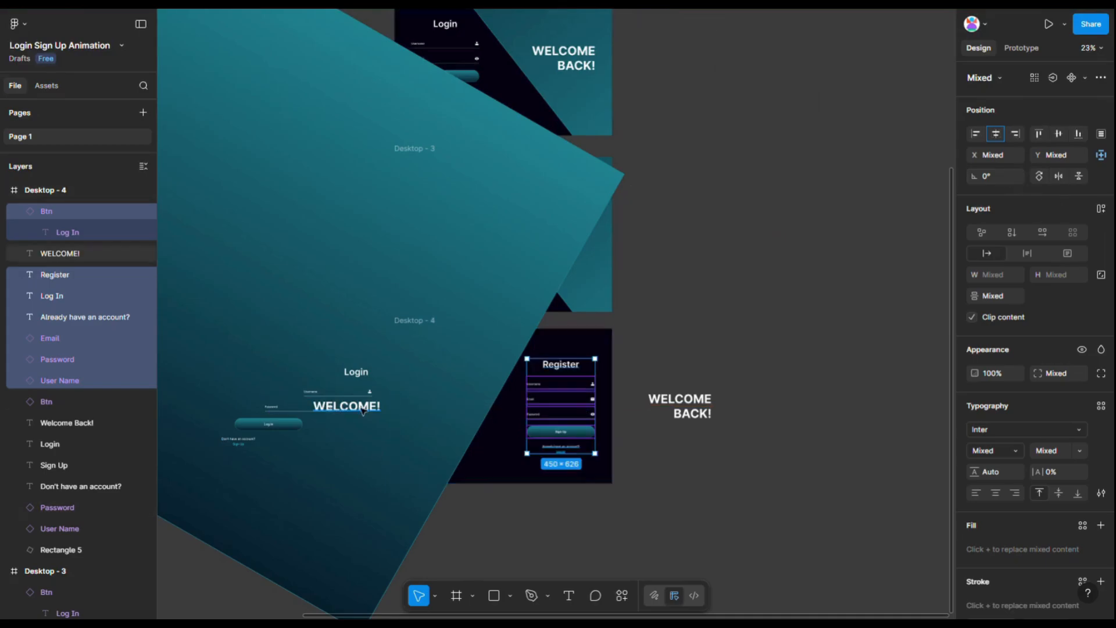
Move the WELCOME! text right onto the teal area inside Desktop - 4, to X 90 at Y 464.
left_click(362, 411)
key("shift+Right")
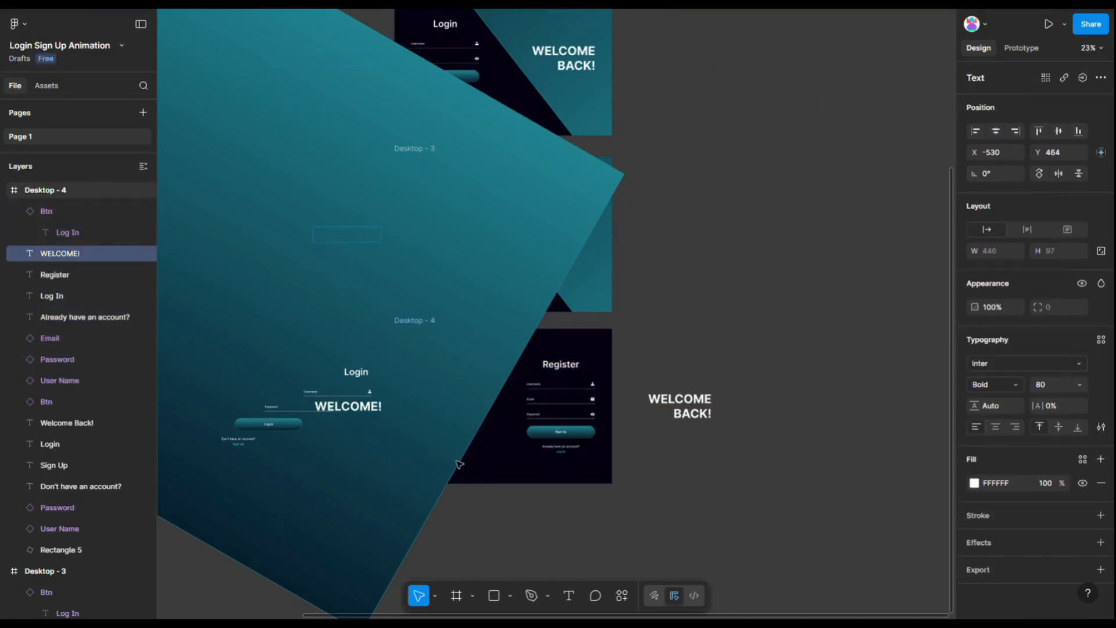
key("shift+Right")
key("shift+Right")
key("shift+Right")
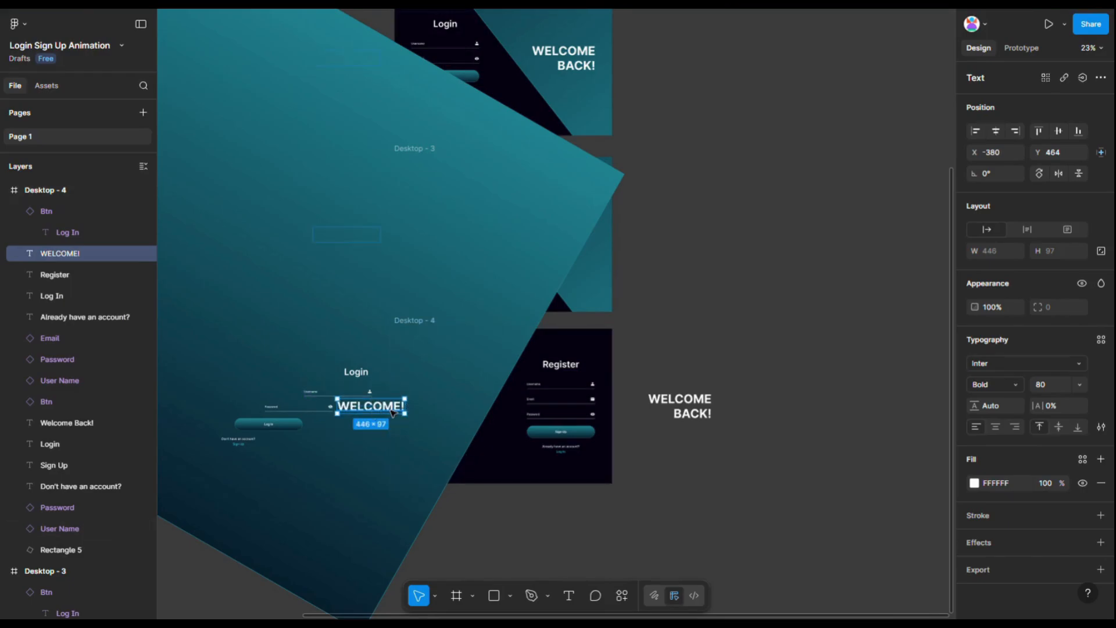
key("shift+Right")
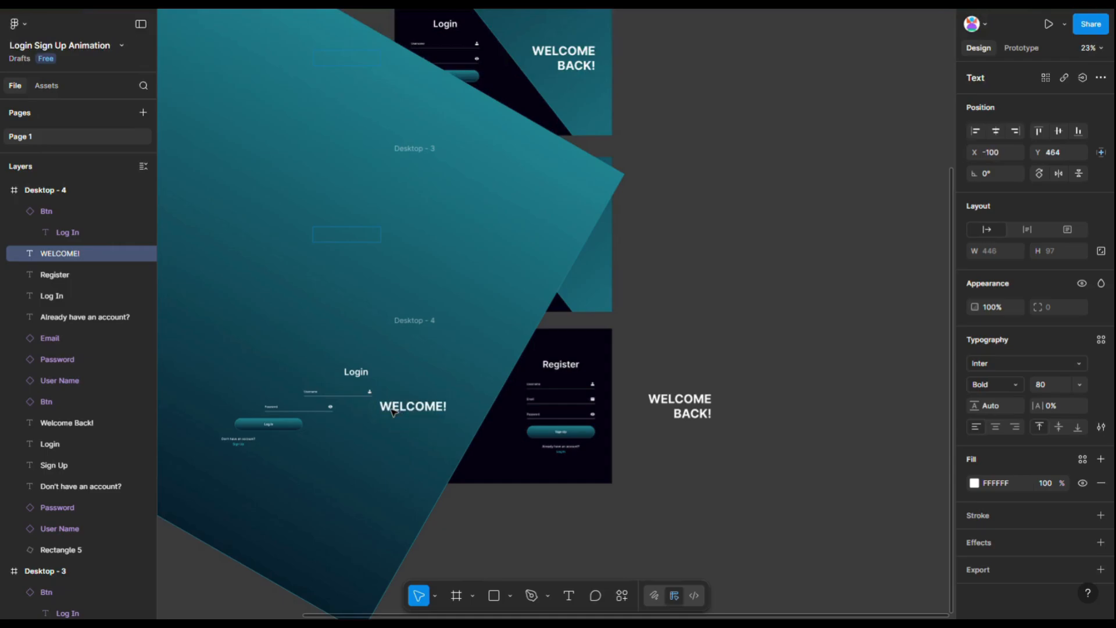
key("shift+Right")
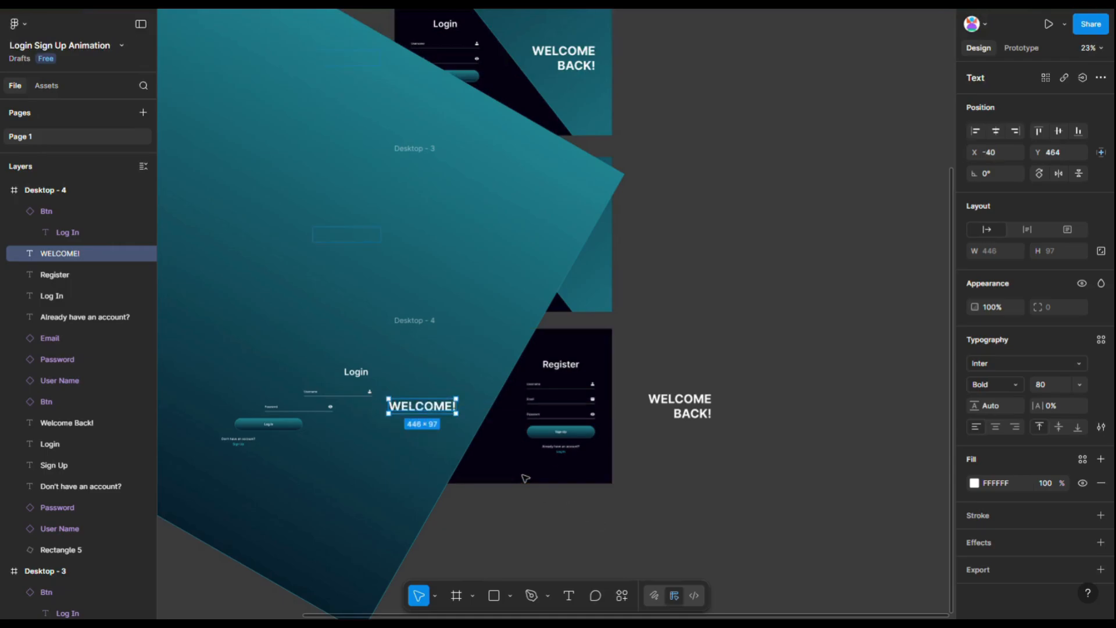
key("shift+Right")
key("shift+Right")
key("shift+Right")
key("shift+Right")
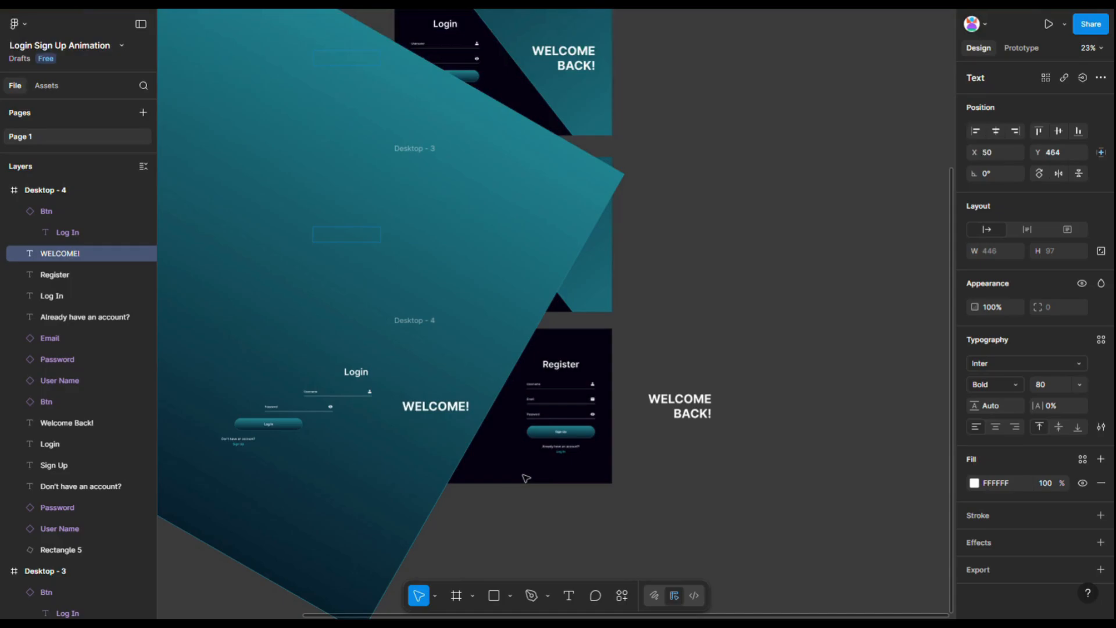
key("shift+Right")
key("shift+Right")
key("shift+Right")
key("shift+Right")
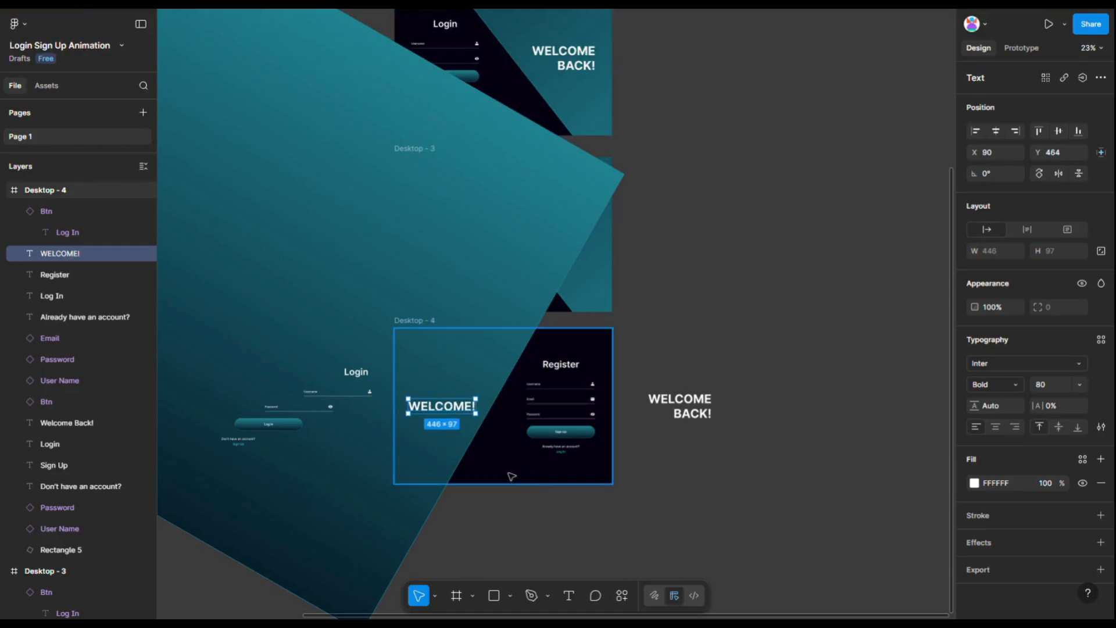
Turn content clipping back on for Desktop - 4 and duplicate the frame directly below it.
key("Escape")
left_click(972, 299)
scroll(773, 483, "down", 5)
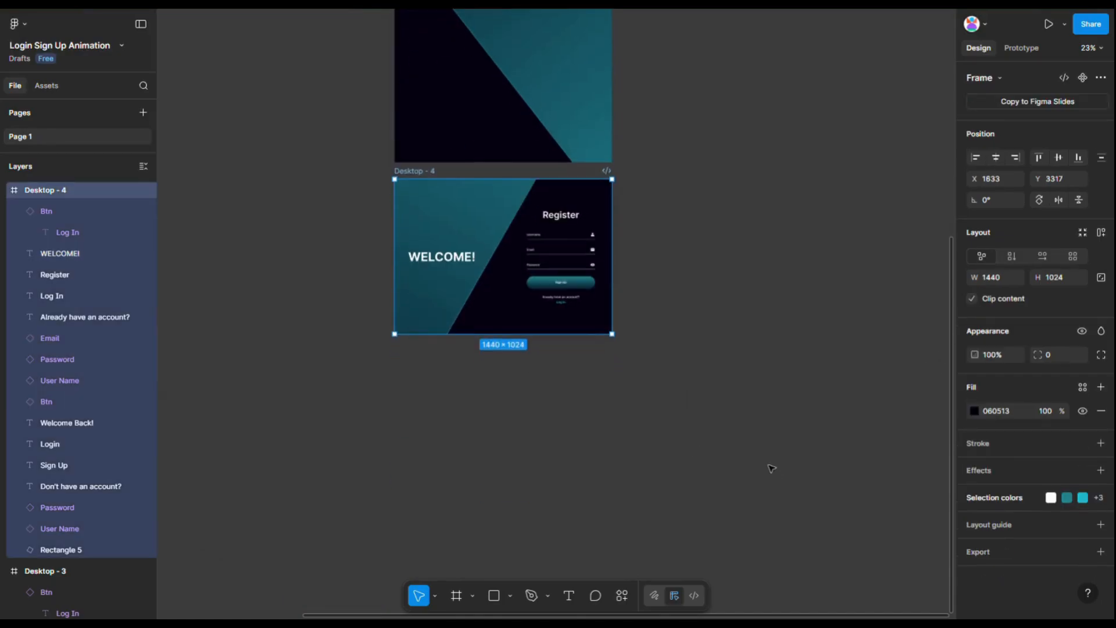
key("Escape")
left_click(511, 281)
left_click_drag(511, 281, 511, 437)
scroll(448, 430, "up", 2)
Move the WELCOME! text on Desktop - 5 left out of the frame to X -500.
left_click(444, 430)
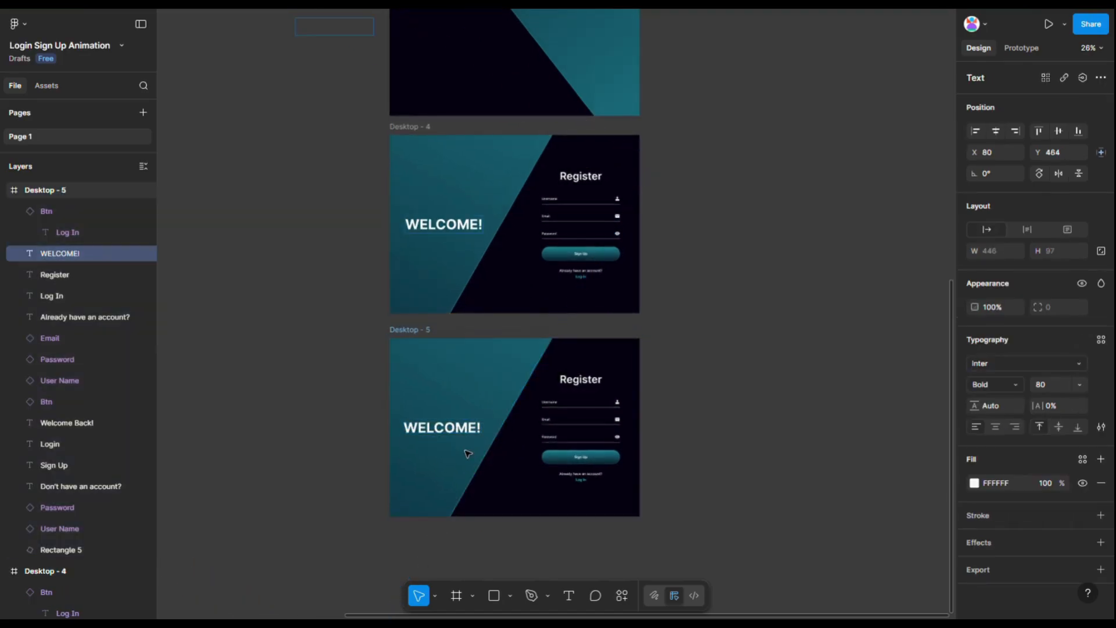
key("shift+Left")
key("shift+Left")
key("shift+Left")
key("shift+Left")
key("shift+Left")
key("shift+Left")
key("shift+Left")
key("shift+Left")
key("shift+Left")
key("shift+Left")
key("shift+Left")
key("shift+Left")
key("shift+Left")
key("shift+Left")
key("shift+Left")
key("shift+Left")
key("shift+Left")
key("shift+Left")
key("shift+Left")
key("shift+Left")
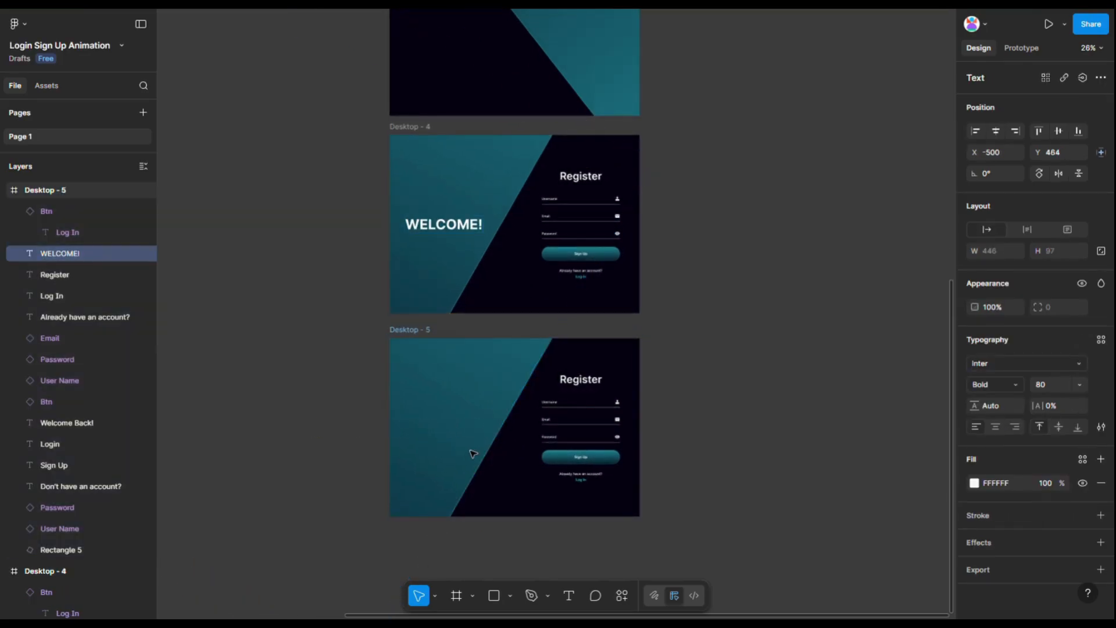
Turn off content clipping on Desktop - 5 and move the whole Register form right, fully beyond the frame's right edge.
left_click(586, 356)
left_click(976, 300)
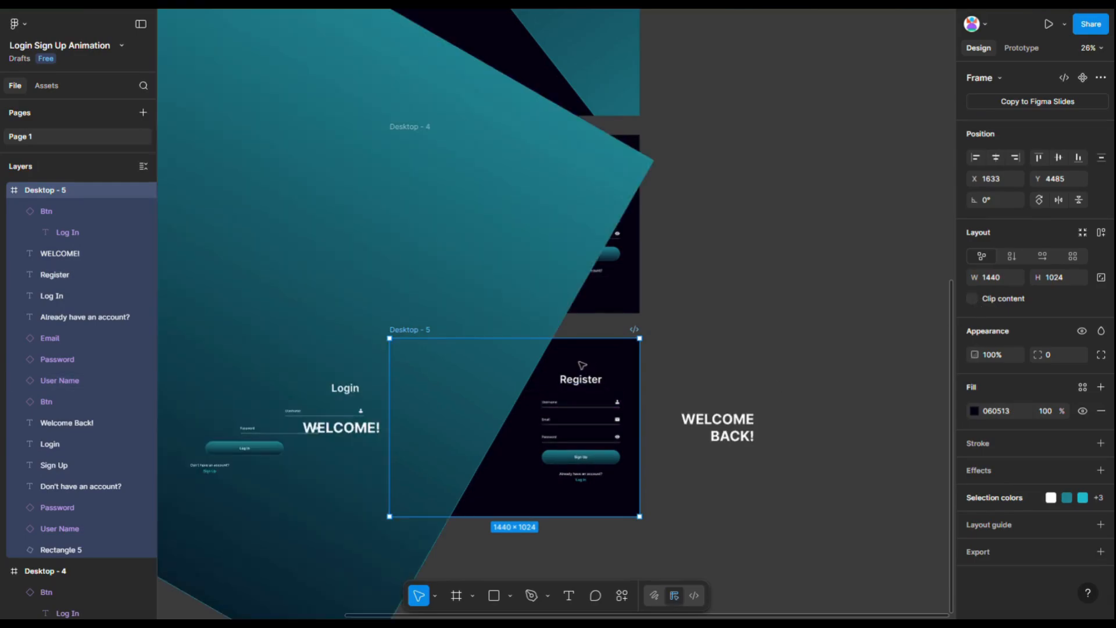
left_click_drag(582, 365, 636, 518)
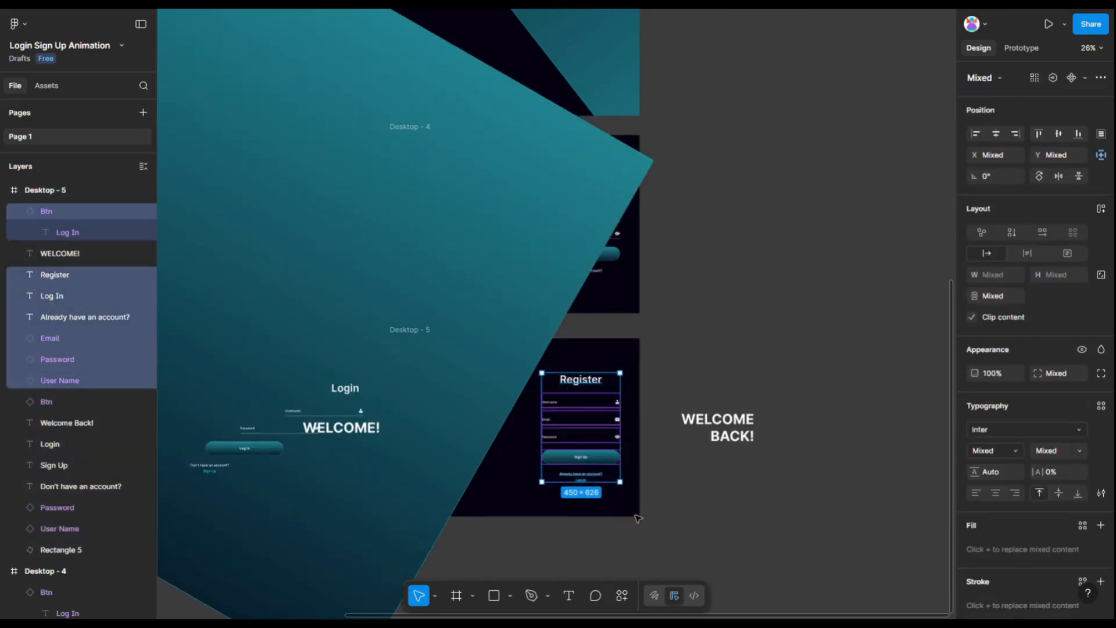
key("shift+Right")
key("shift+Right")
key("shift+Right")
key("shift+Right")
key("shift+Right")
key("shift+Right")
key("shift+Right")
key("shift+Right")
key("shift+Right")
key("shift+Right")
key("shift+Right")
key("shift+Right")
key("shift+Right")
key("shift+Right")
key("shift+Right")
key("shift+Right")
key("shift+Right")
key("shift+Right")
key("shift+Right")
key("shift+Right")
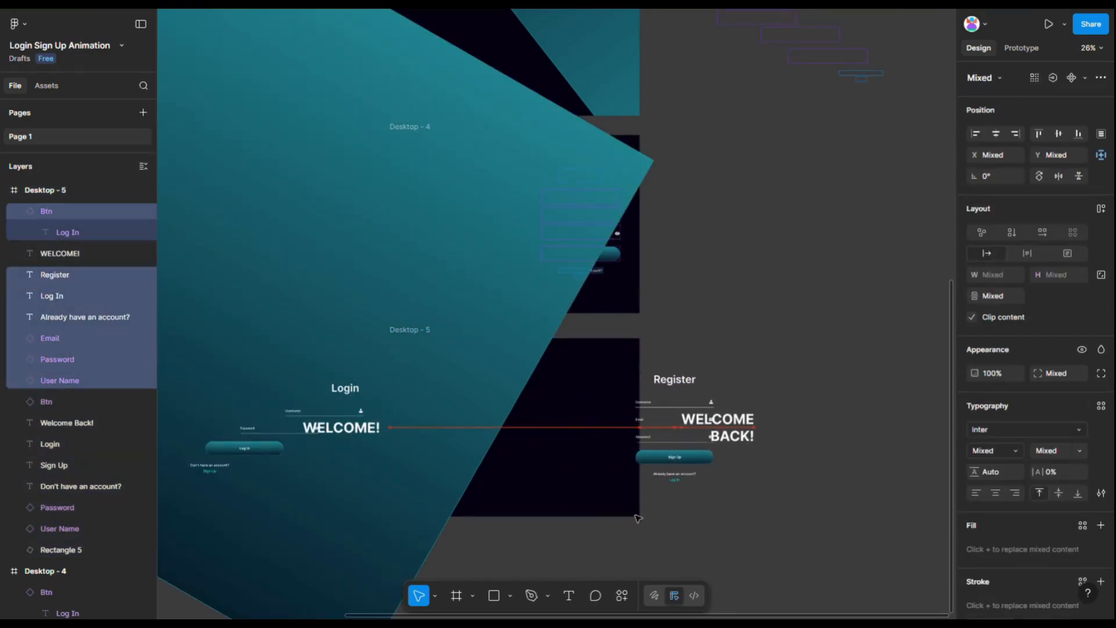
key("shift+Right")
key("shift+Right")
key("shift+Right")
key("shift+Right")
key("shift+Right")
key("shift+Right")
key("shift+Right")
key("shift+Right")
key("shift+Right")
key("shift+Right")
key("shift+Right")
key("shift+Right")
key("shift+Right")
key("shift+Right")
key("shift+Right")
key("shift+Right")
key("shift+Right")
key("shift+Right")
key("shift+Right")
key("shift+Right")
Stagger the off-frame Register elements on Desktop - 5, placing username, email, password, Sign Up button and account texts progressively further right of the title.
left_click(712, 381, "shift")
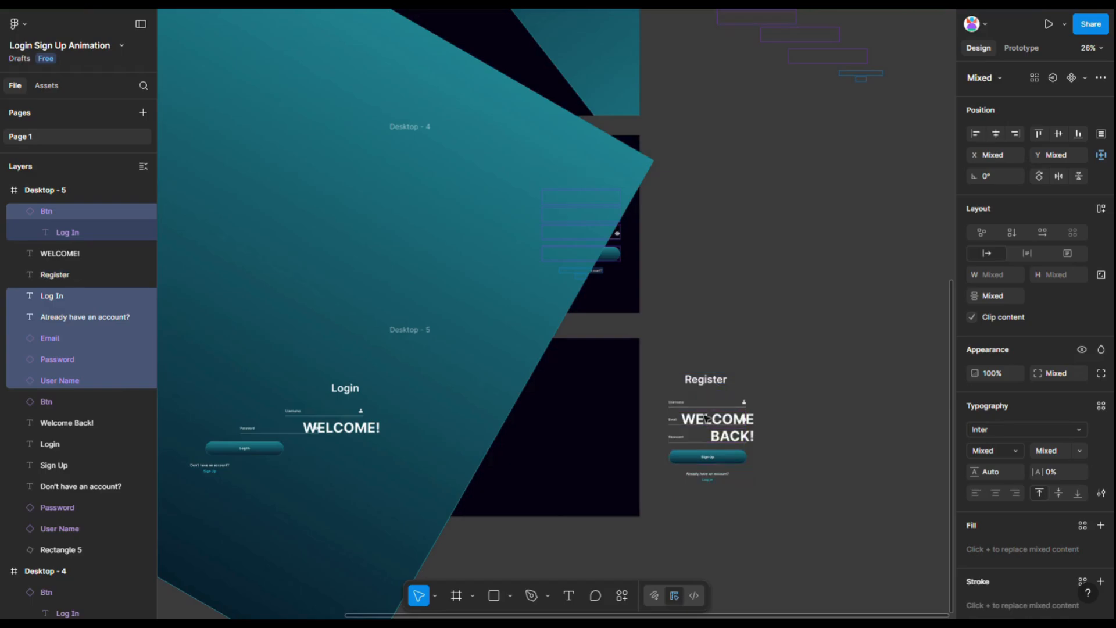
key("shift+Right")
key("shift+Right")
key("shift+Right")
key("shift+Right")
key("shift+Right")
key("shift+Right")
key("shift+Right")
key("shift+Right")
key("shift+Right")
key("shift+Right")
key("shift+Right")
key("shift+Right")
key("shift+Right")
key("shift+Right")
key("shift+Right")
key("shift+Right")
key("shift+Right")
key("shift+Right")
key("shift+Right")
left_click(752, 406, "shift")
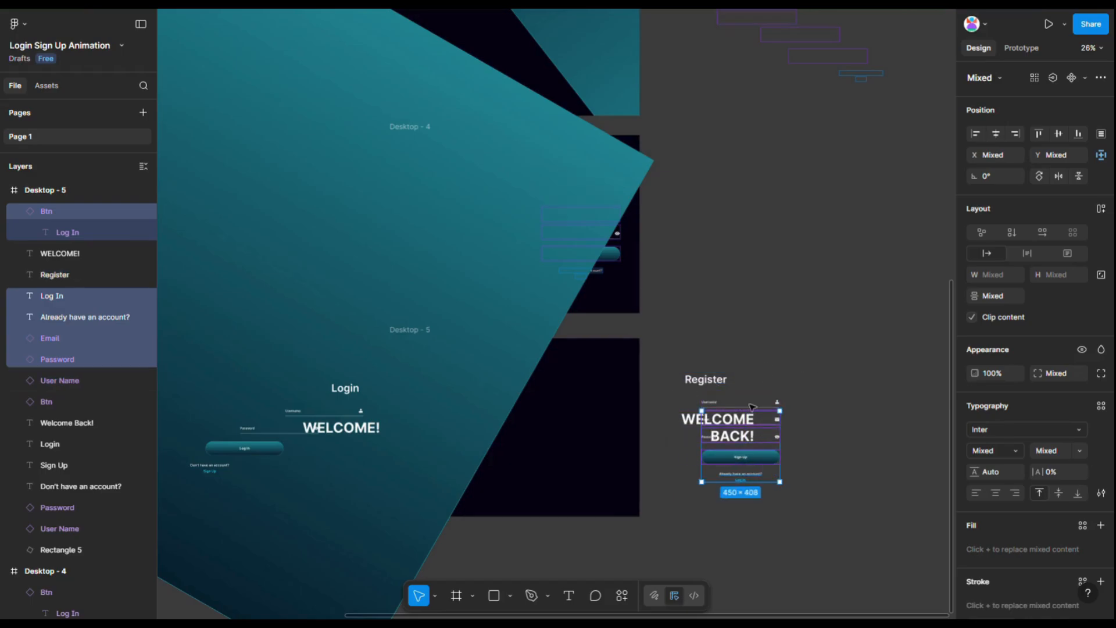
key("shift+Right")
key("shift+Right")
key("shift+Right")
key("shift+Right")
key("shift+Right")
key("shift+Right")
key("shift+Right")
left_click(792, 428, "shift")
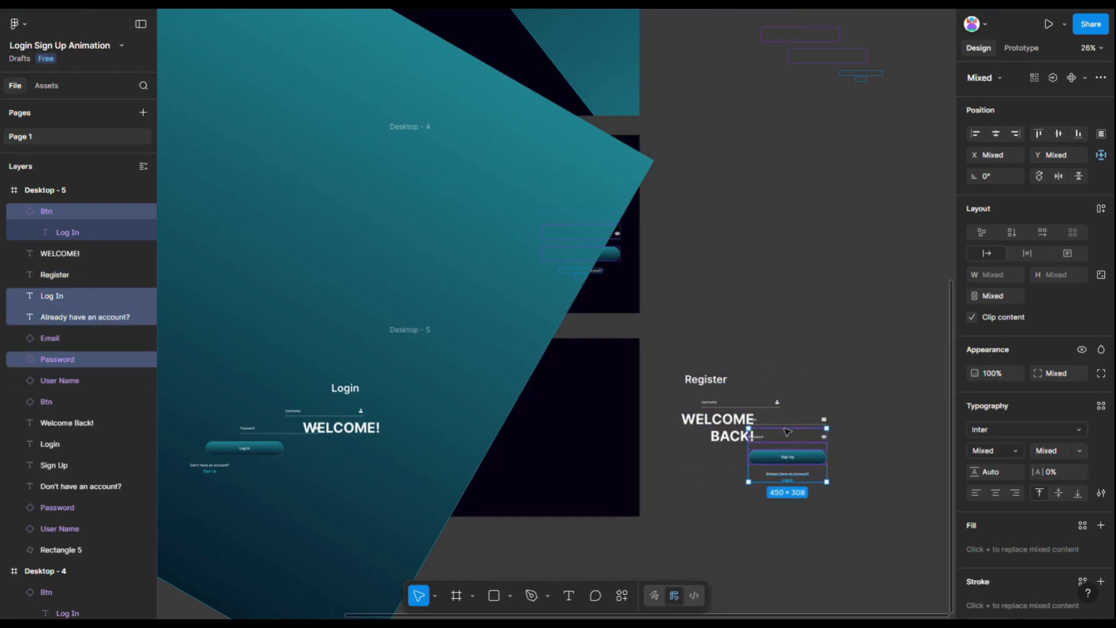
key("shift+Right")
key("shift+Right")
key("shift+Right")
key("shift+Right")
key("shift+Right")
key("shift+Right")
key("shift+Right")
key("shift+Right")
key("shift+Right")
key("shift+Right")
key("shift+Right")
key("shift+Right")
key("shift+Right")
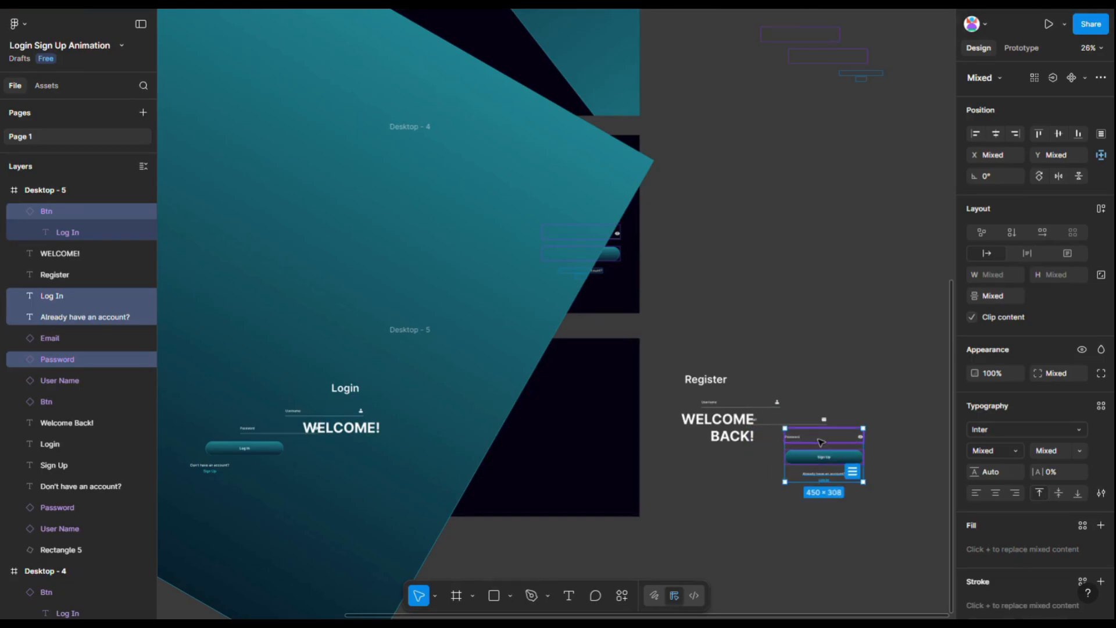
left_click(821, 443, "shift")
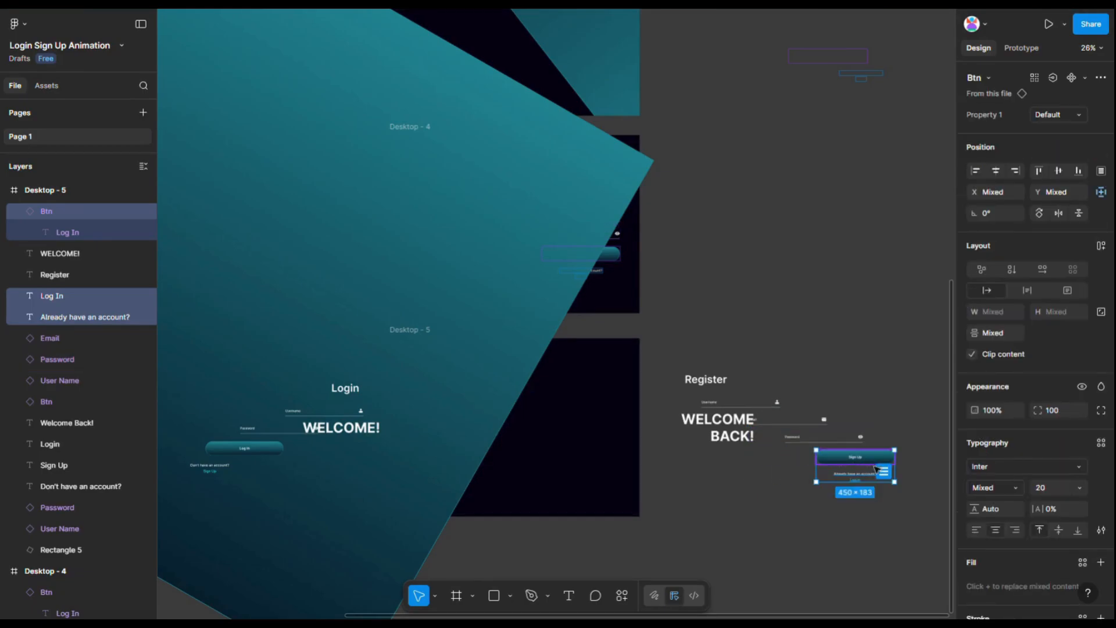
left_click(877, 461, "shift")
Turn content clipping back on for Desktop - 5.
left_click(546, 448)
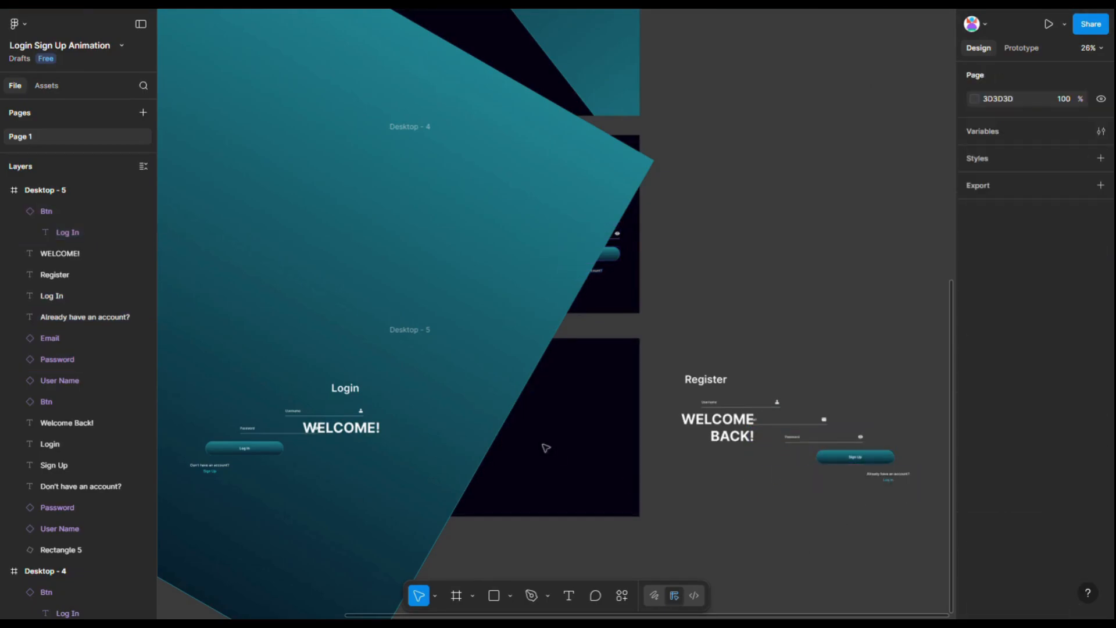
left_click(969, 299)
left_click(772, 296)
scroll(788, 348, "down", 5)
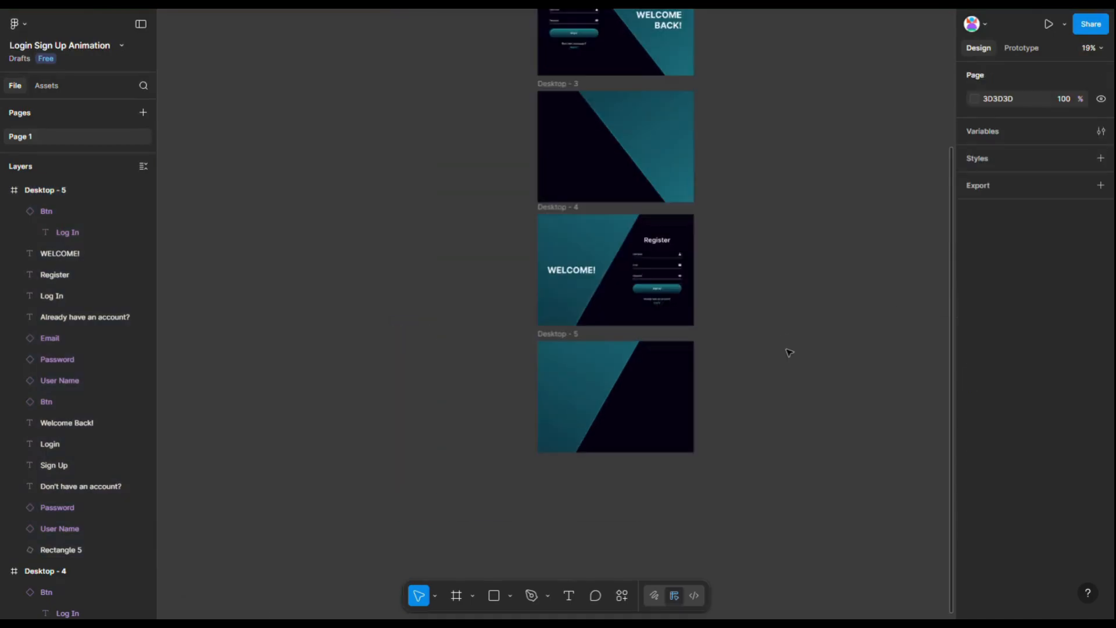
Connect Desktop - 1 to Desktop - 2 with an on-click Navigate to interaction that uses Smart animate.
scroll(785, 353, "up", 5)
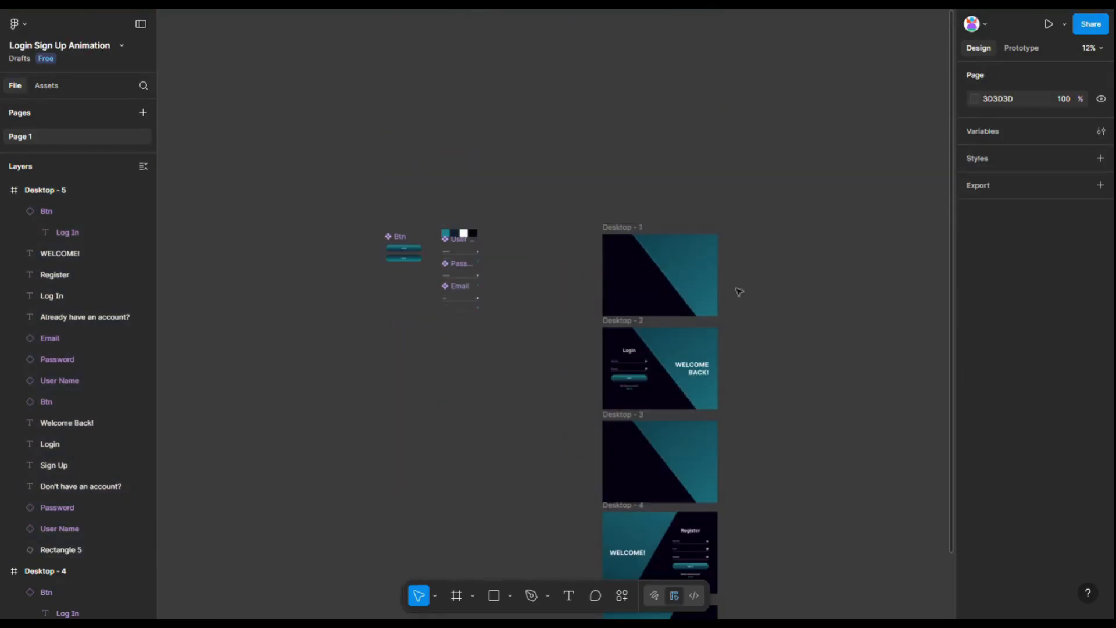
scroll(675, 266, "up", 4)
left_click(565, 201)
left_click(1021, 47)
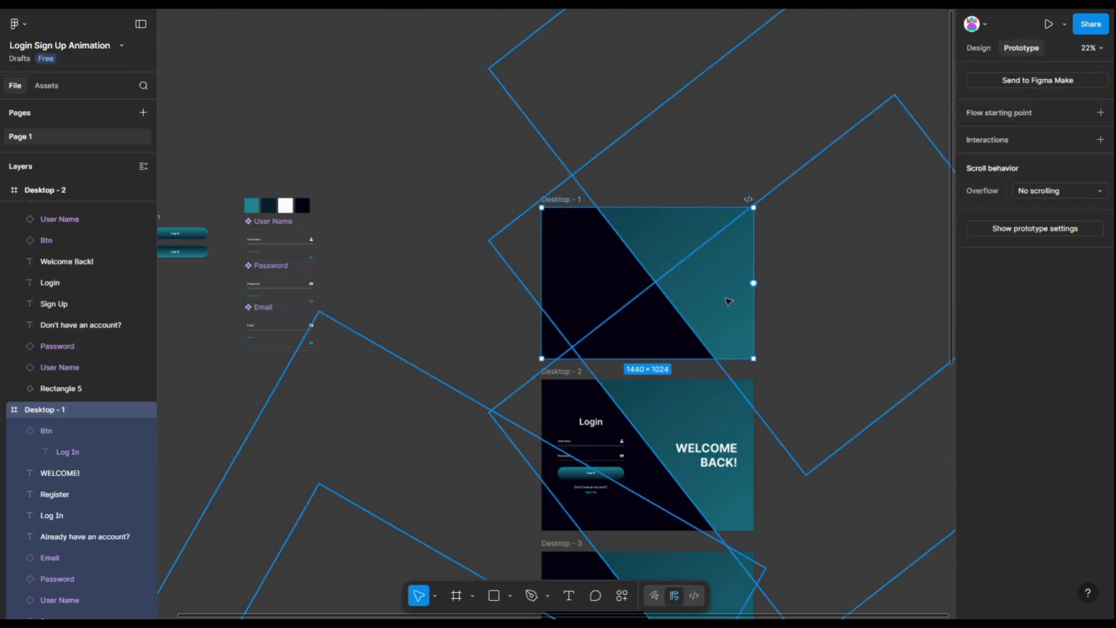
left_click_drag(647, 359, 651, 407)
scroll(683, 468, "down", 3)
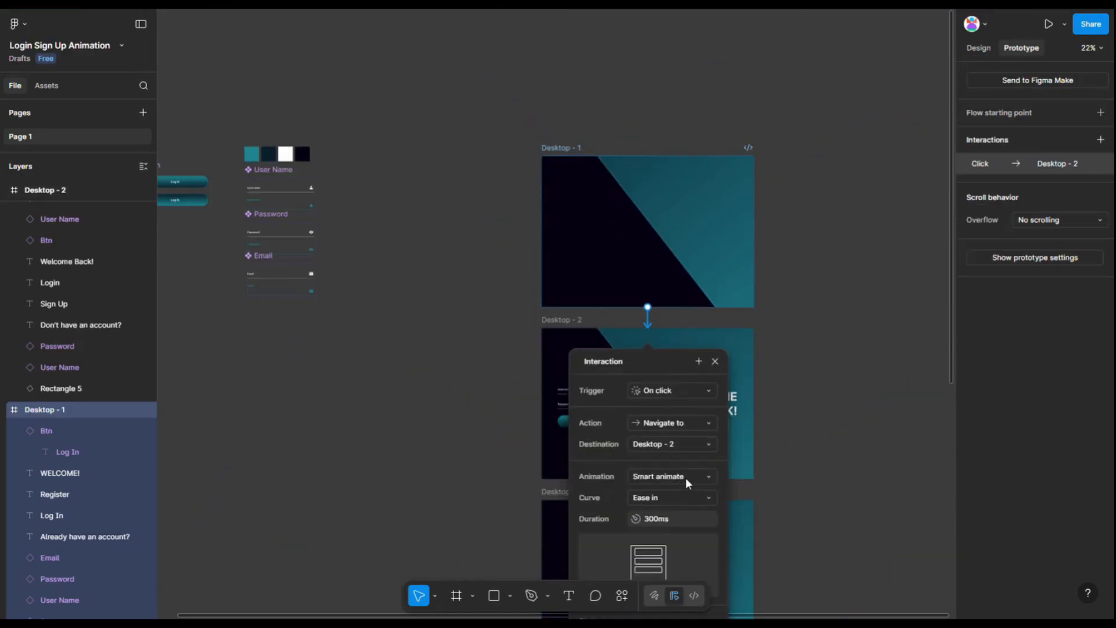
left_click(680, 437)
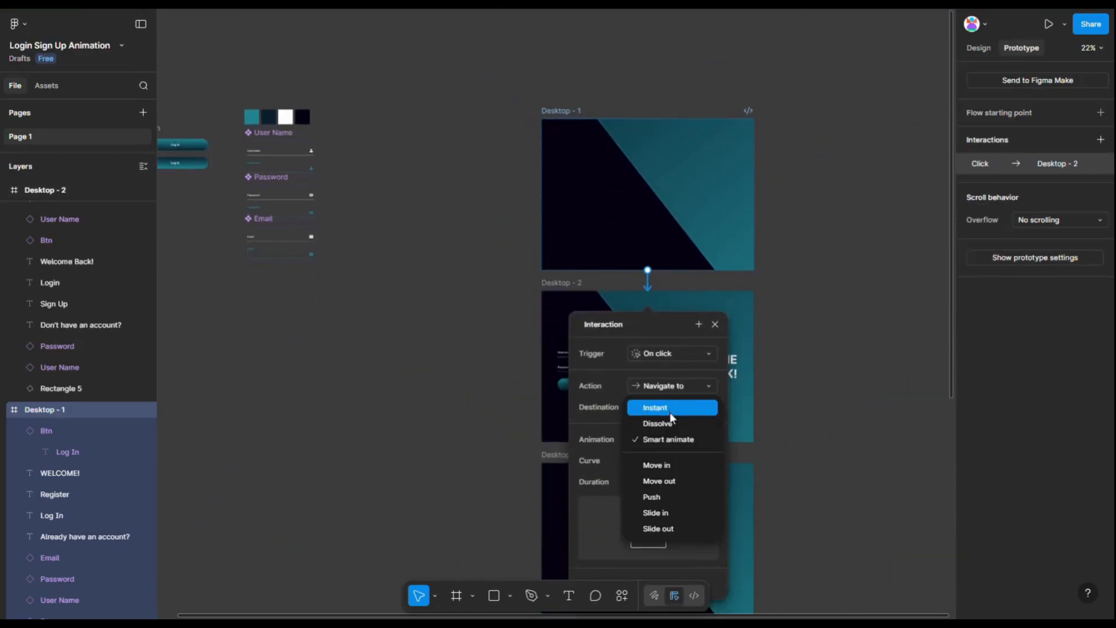
left_click(669, 445)
Set the Desktop - 1 to Desktop - 2 transition to the Gentle curve with a duration of 1000 ms.
scroll(668, 445, "down", 1)
left_click(668, 442)
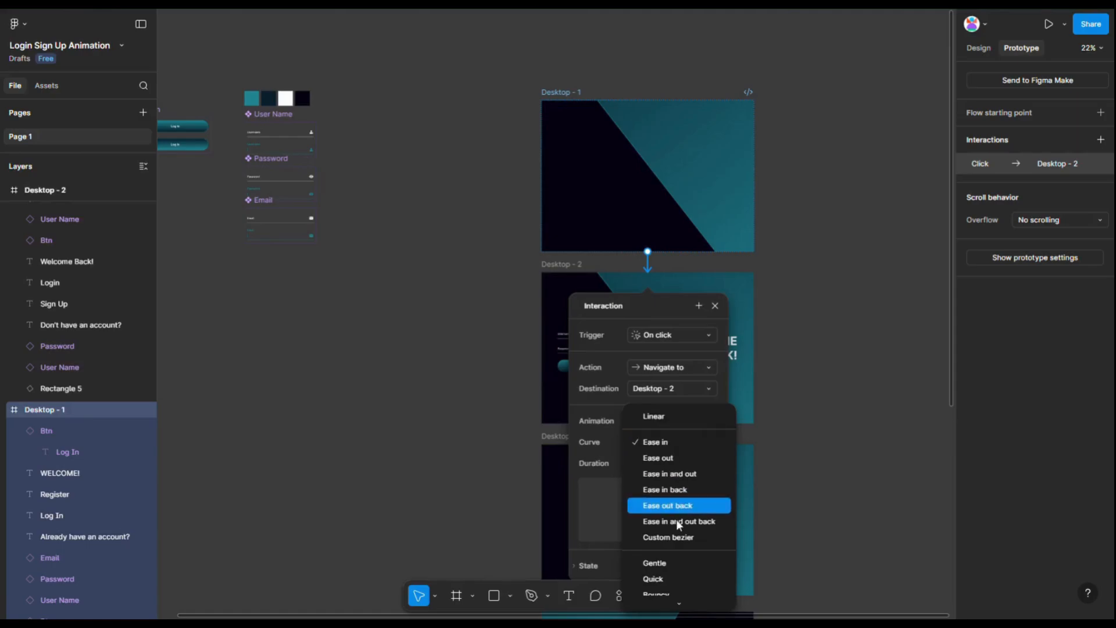
left_click(674, 550)
left_click(672, 463)
type("1000")
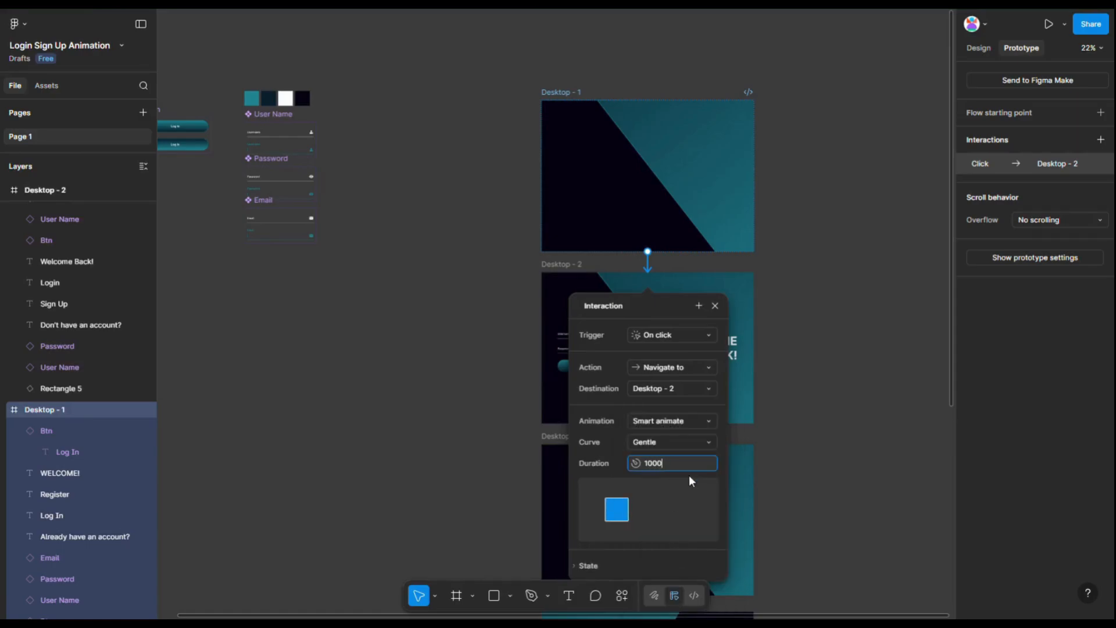
key("Return")
left_click(764, 475)
Connect the Sign Up text on Desktop - 2 to Desktop - 3 on click and set the transition's duration to 2000 ms.
scroll(832, 417, "down", 3)
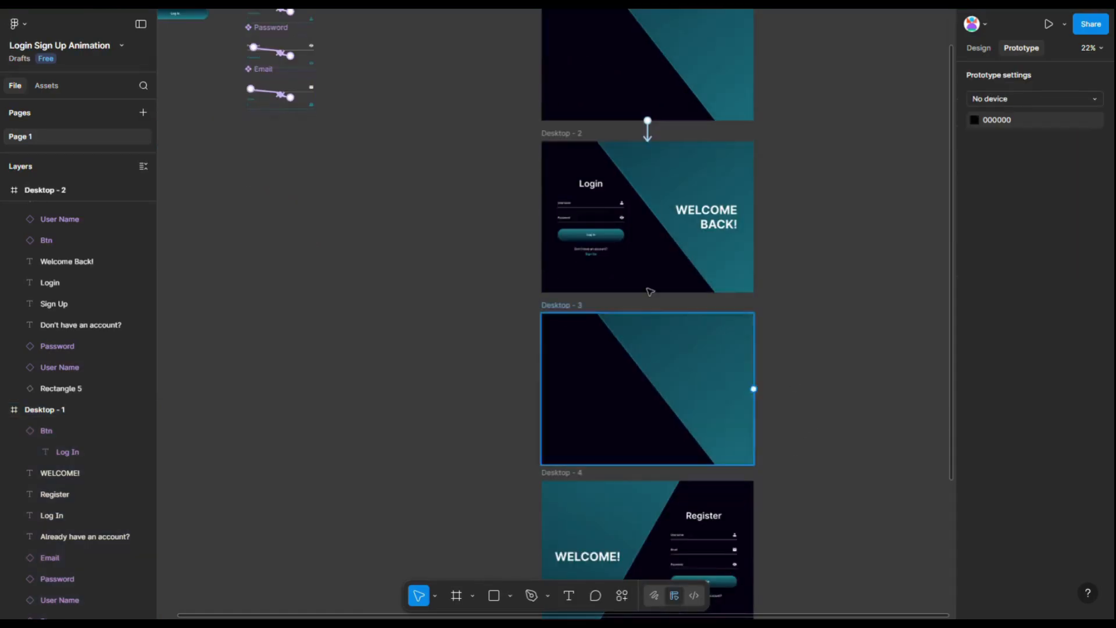
left_click(603, 258)
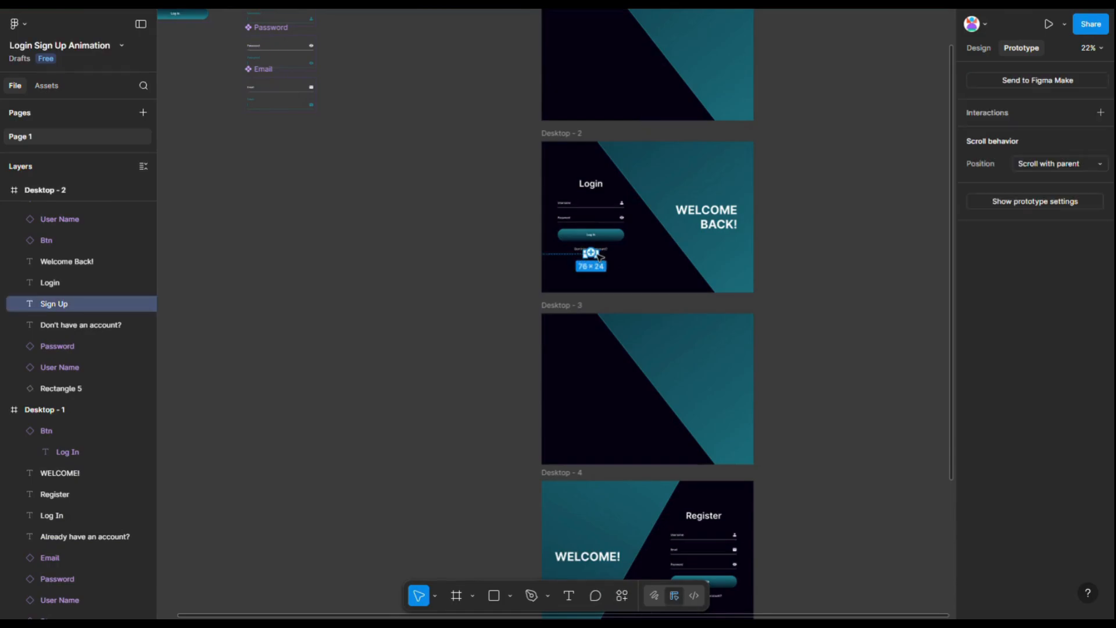
scroll(598, 255, "up", 2)
scroll(598, 255, "down", 1)
left_click_drag(591, 256, 639, 361)
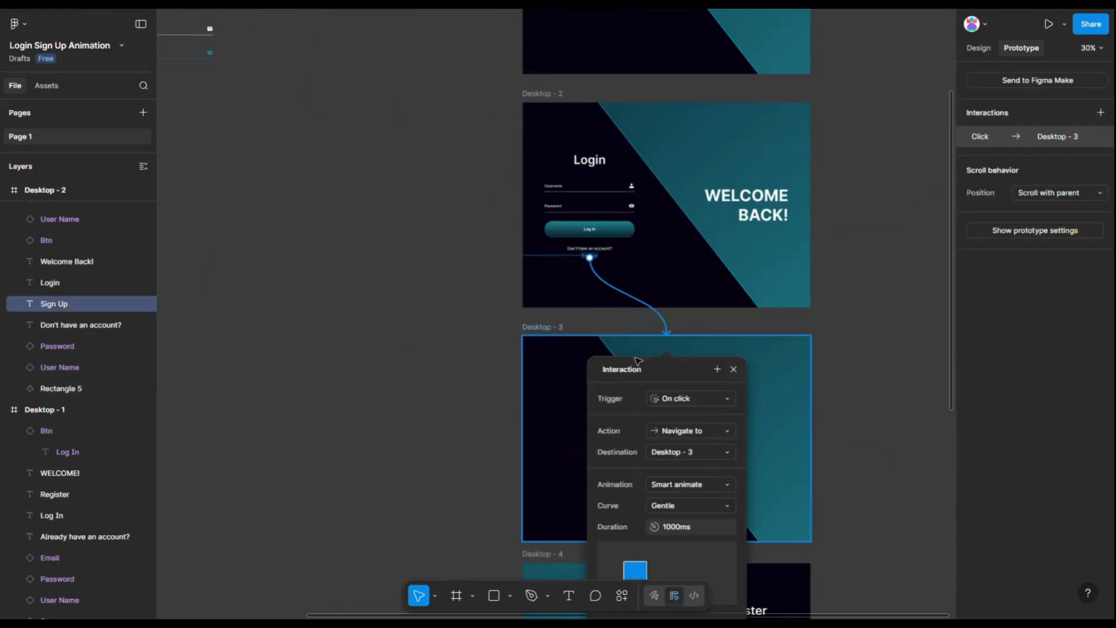
left_click(689, 527)
type("2000")
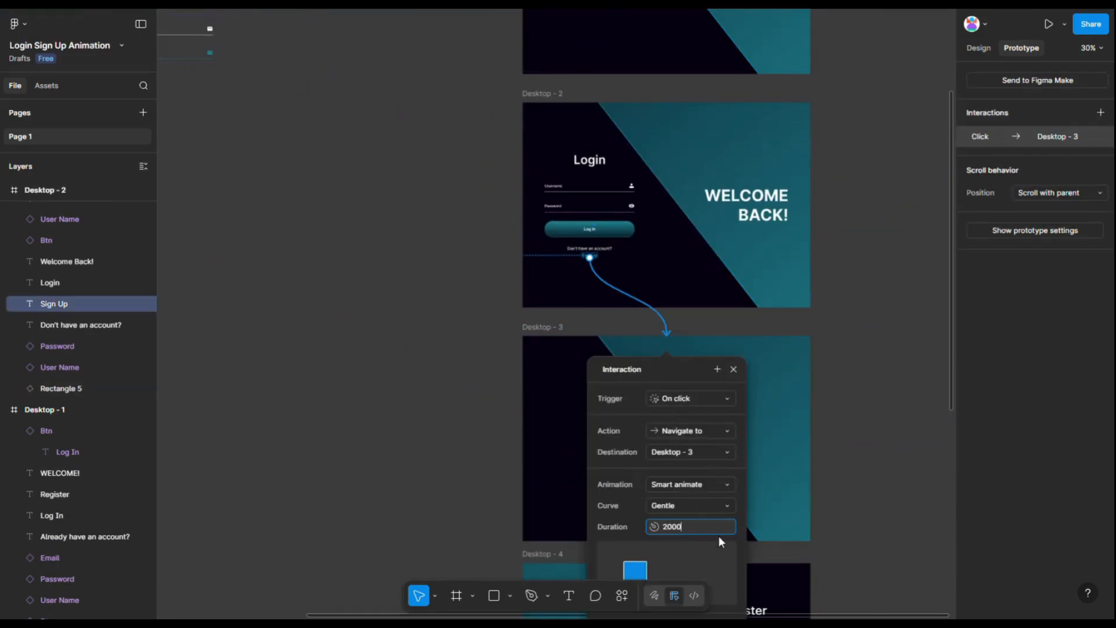
key("Return")
scroll(803, 411, "down", 3)
left_click(865, 401)
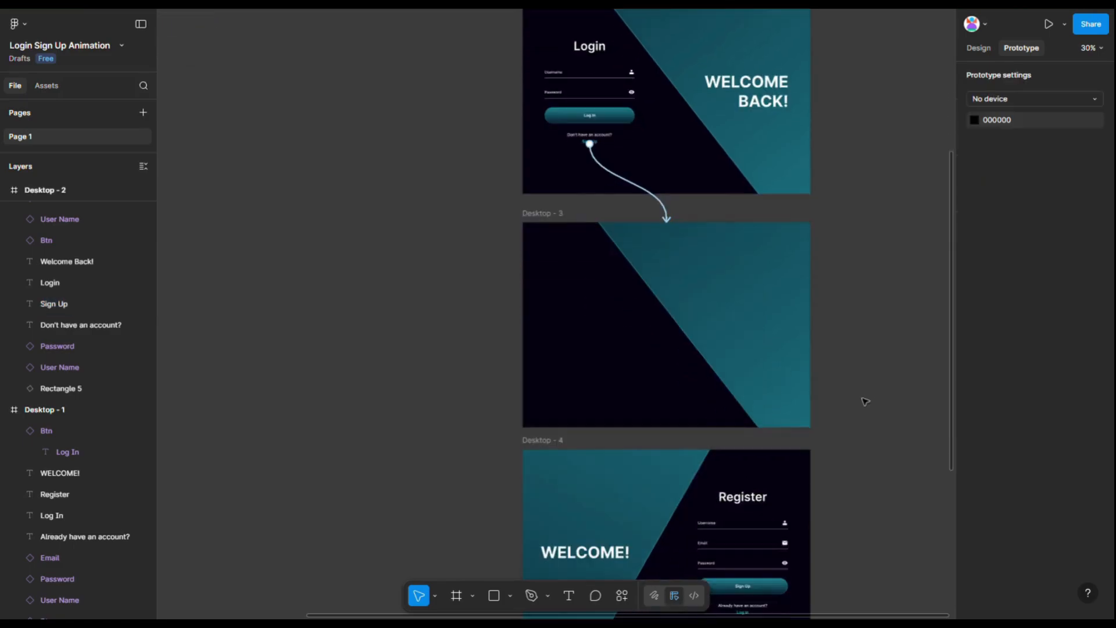
Connect Desktop - 3 to Desktop - 4 with a While hovering trigger and set the transition's duration to 3000 ms.
left_click(638, 364)
left_click_drag(667, 428, 669, 482)
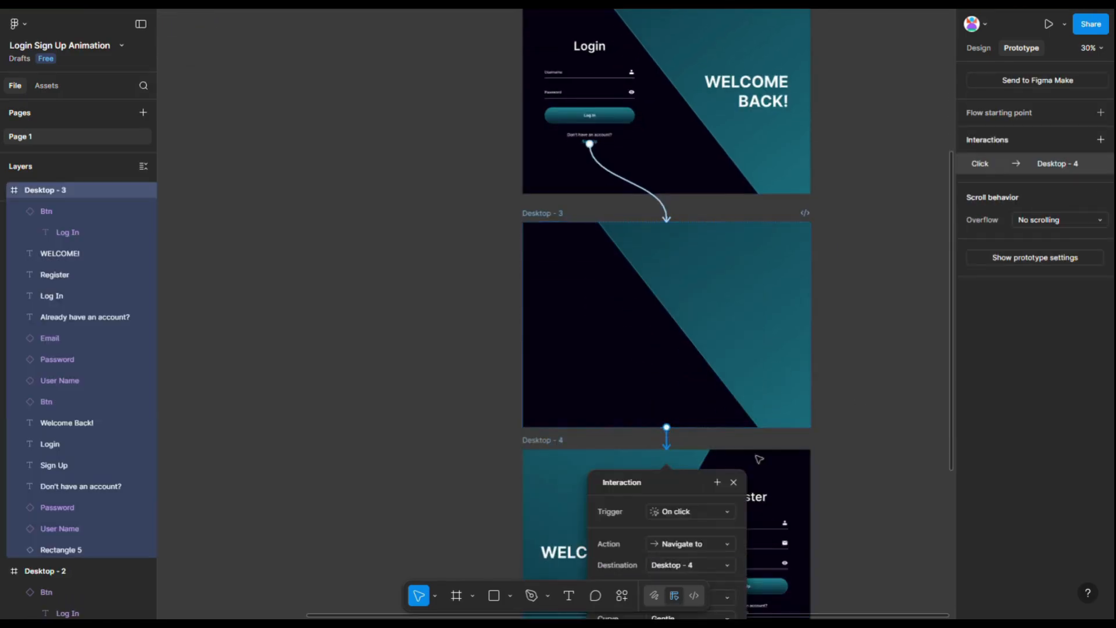
scroll(831, 437, "down", 5)
scroll(830, 438, "down", 1)
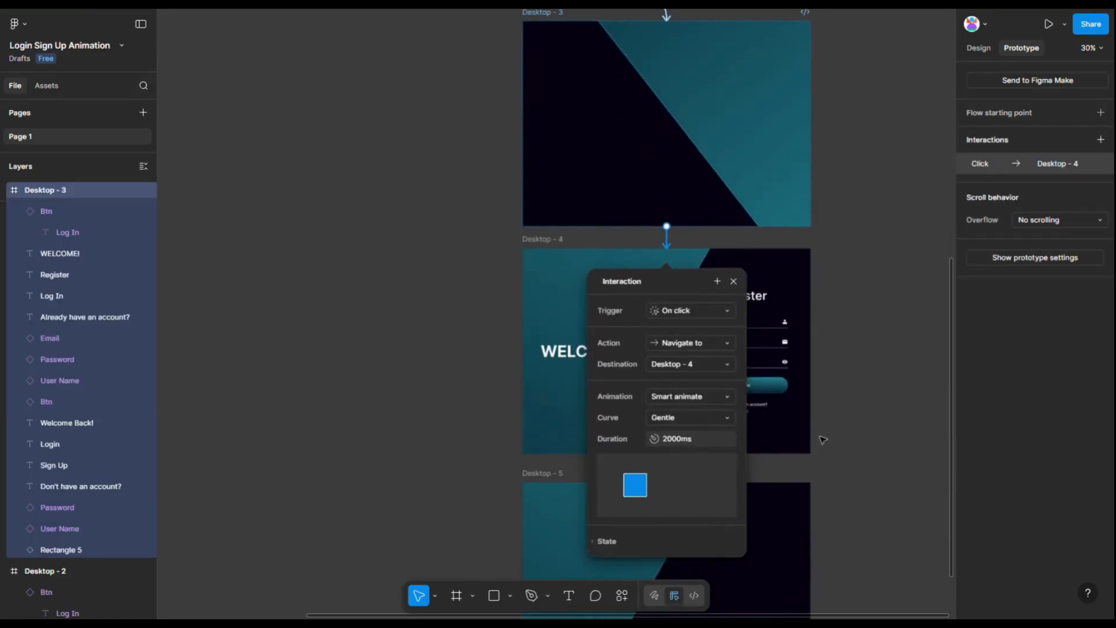
left_click(671, 308)
left_click(698, 342)
left_click(698, 440)
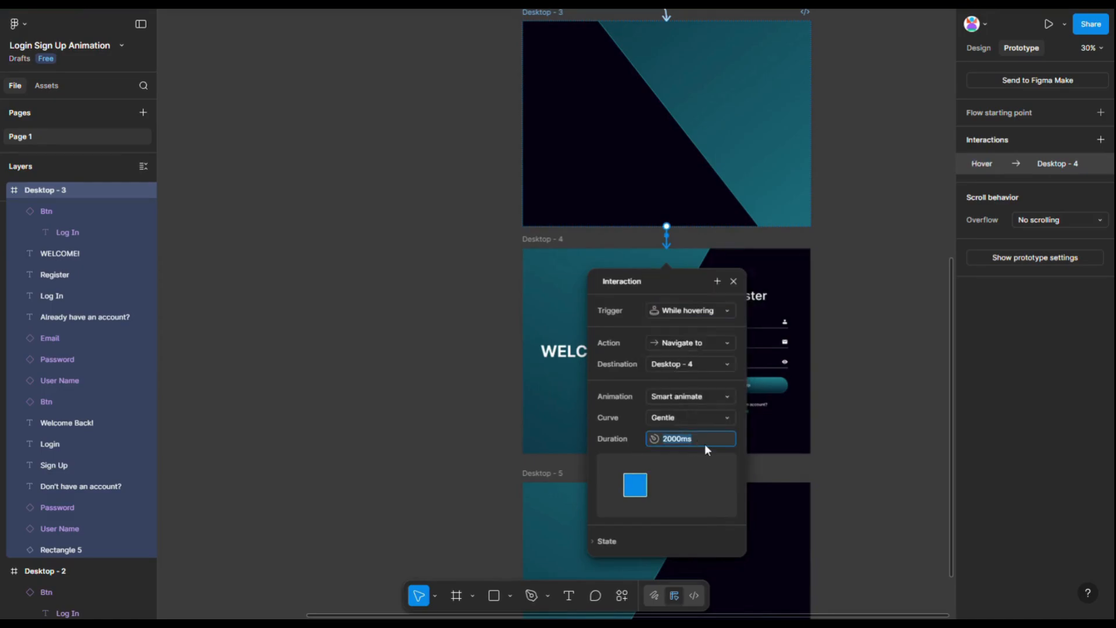
type("300")
key("Return")
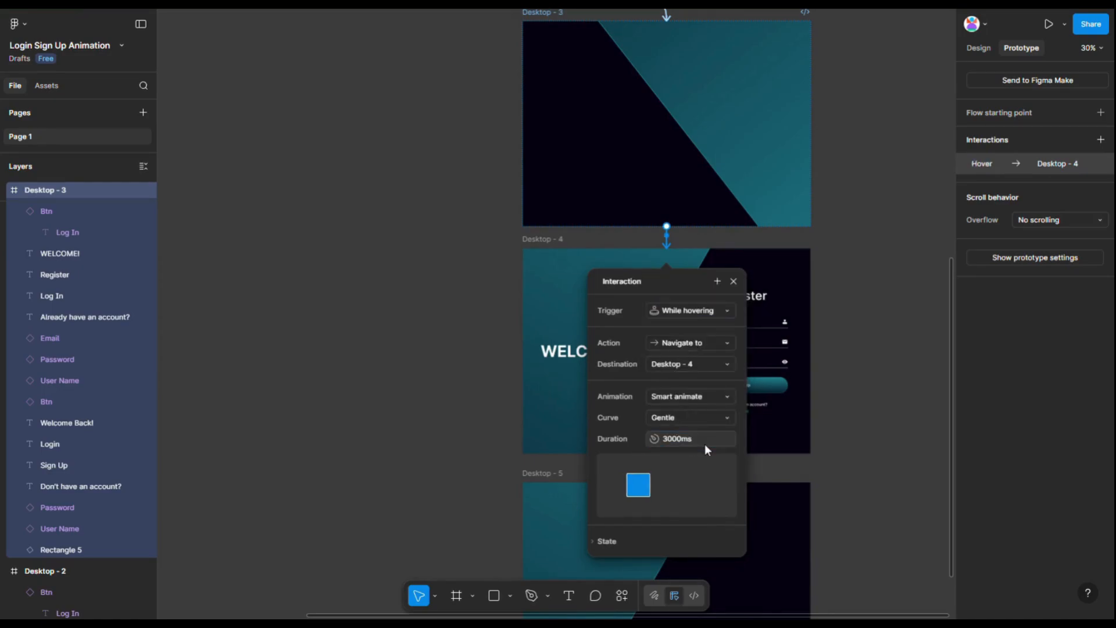
left_click(859, 457)
Connect the Log In text on Desktop - 4 to Desktop - 5 on click and set the transition's duration to 2000 ms.
scroll(864, 477, "down", 5)
left_click_drag(743, 283, 669, 378)
scroll(709, 511, "down", 1)
left_click(707, 522)
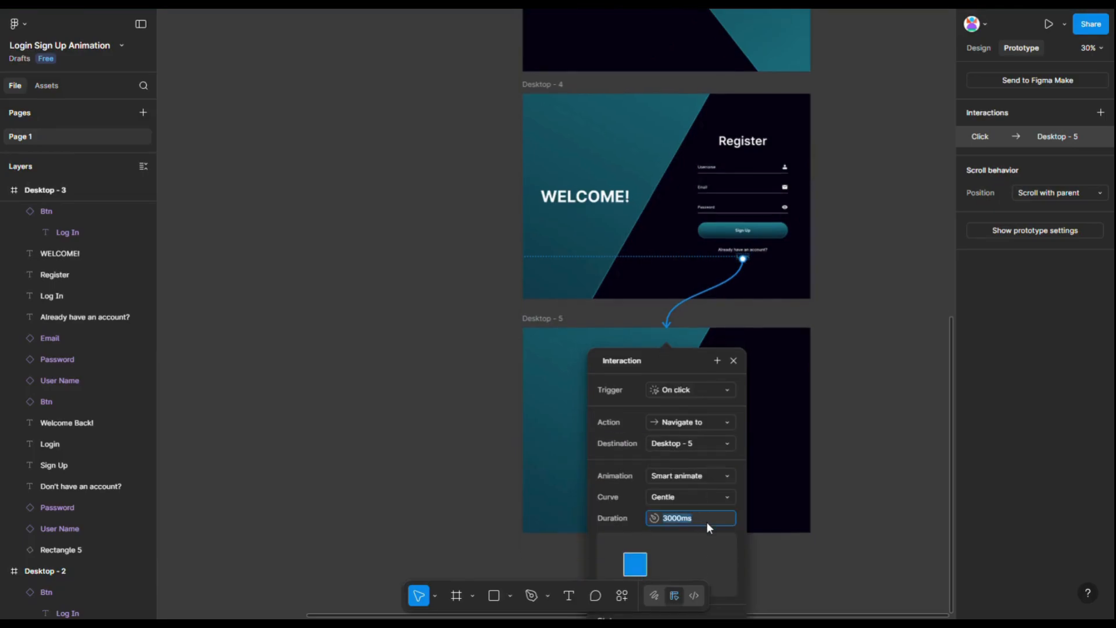
type("2000")
key("Return")
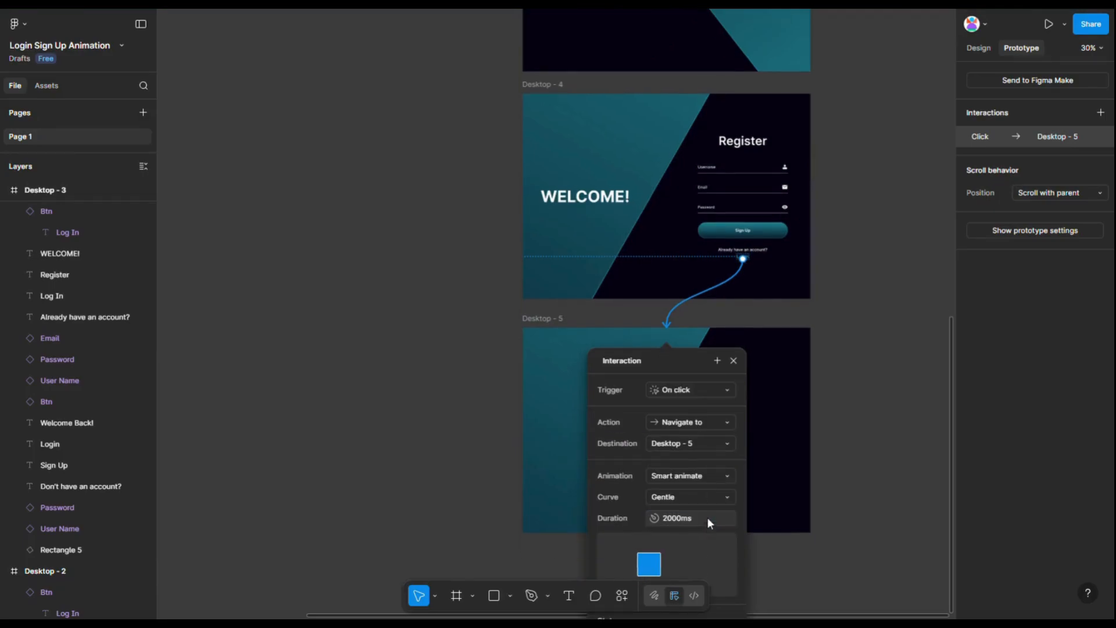
left_click(773, 425)
Connect Desktop - 5 back to Desktop - 2 with a While hovering trigger and set the transition's duration to 3000 ms.
scroll(788, 443, "down", 5)
left_click_drag(794, 436, 749, 171)
left_click(749, 271)
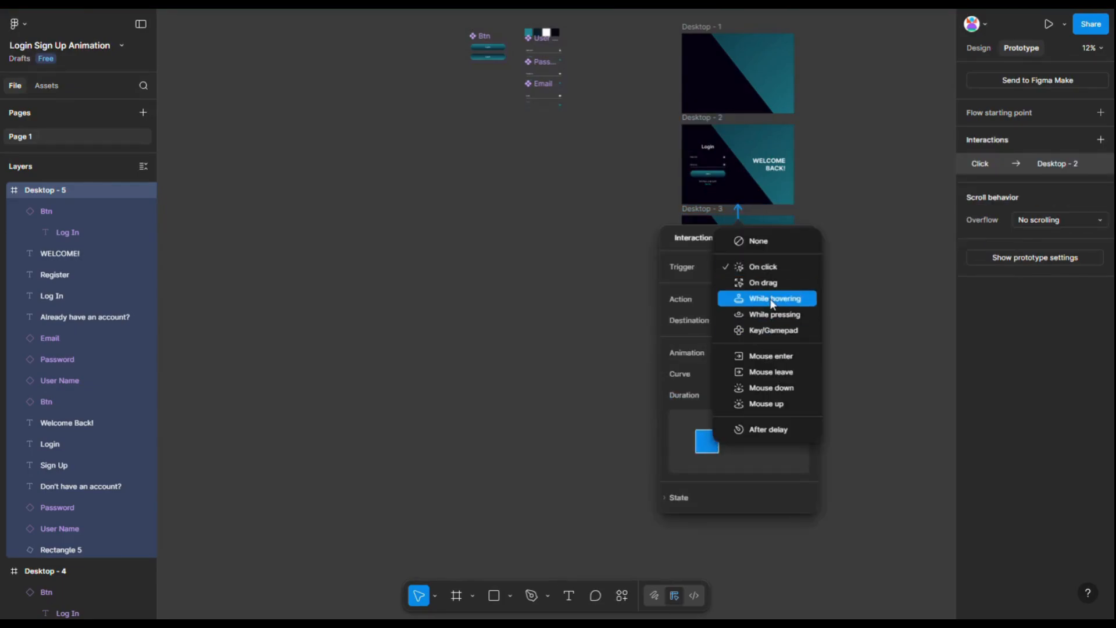
left_click(768, 298)
left_click(771, 395)
type("3000")
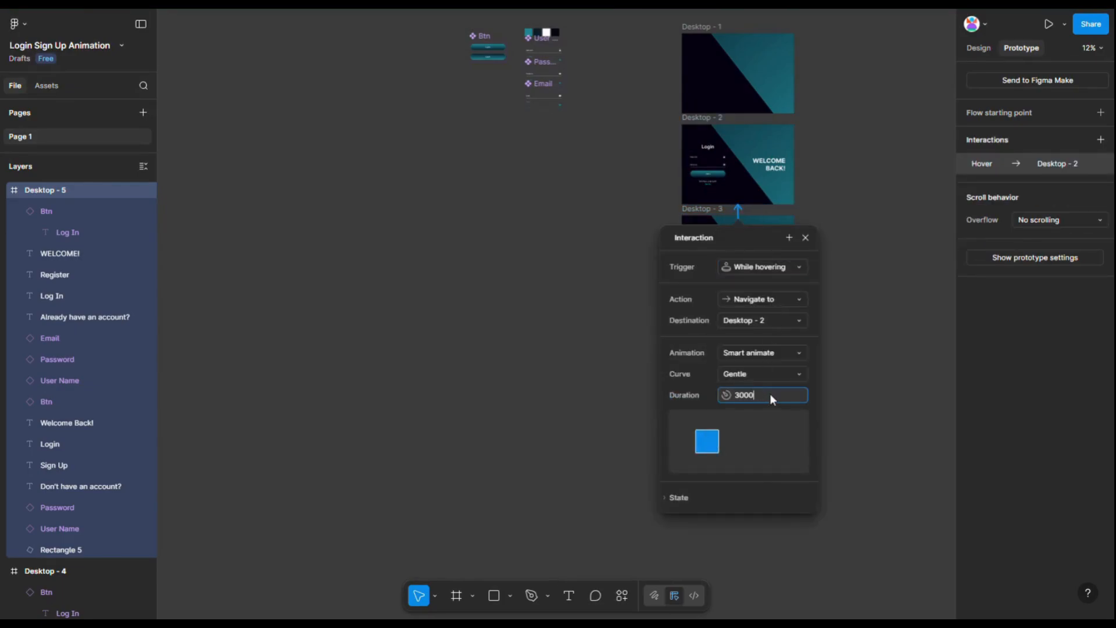
key("Return")
left_click(869, 314)
Play the prototype from Desktop - 1 and test the Password and Username fields on the Login screen.
scroll(878, 321, "up", 3)
scroll(878, 321, "up", 3)
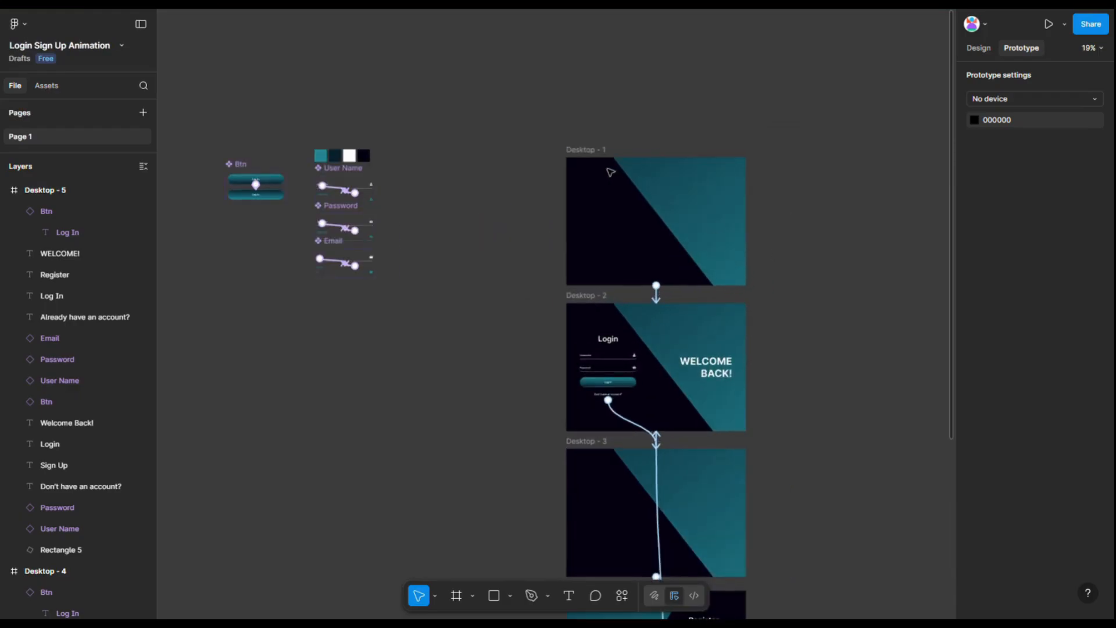
left_click(610, 173)
left_click(1048, 24)
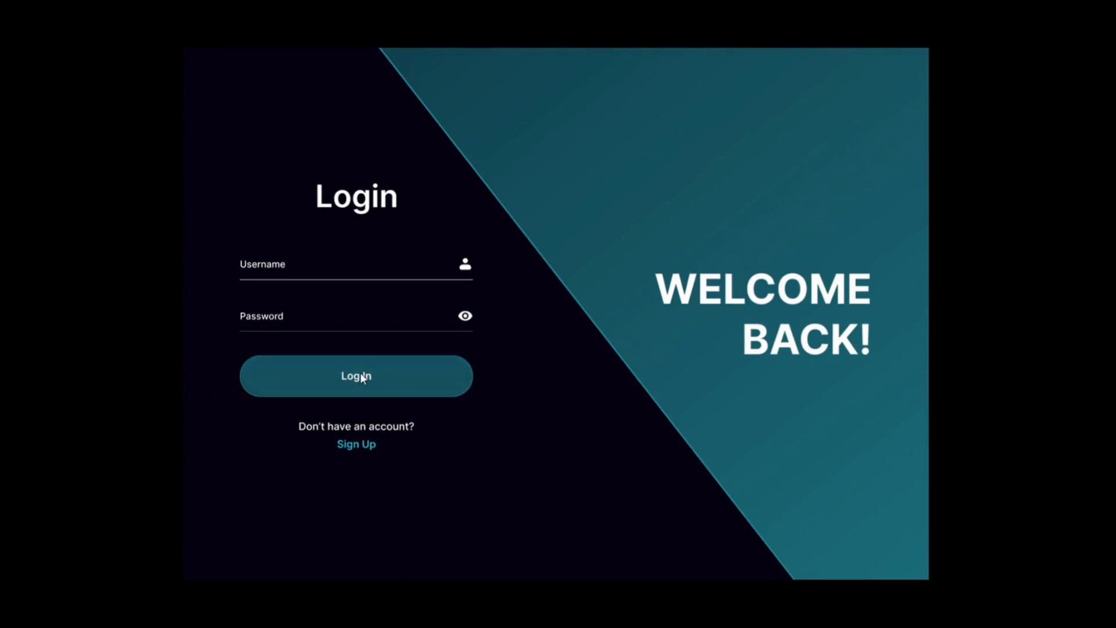
left_click(280, 321)
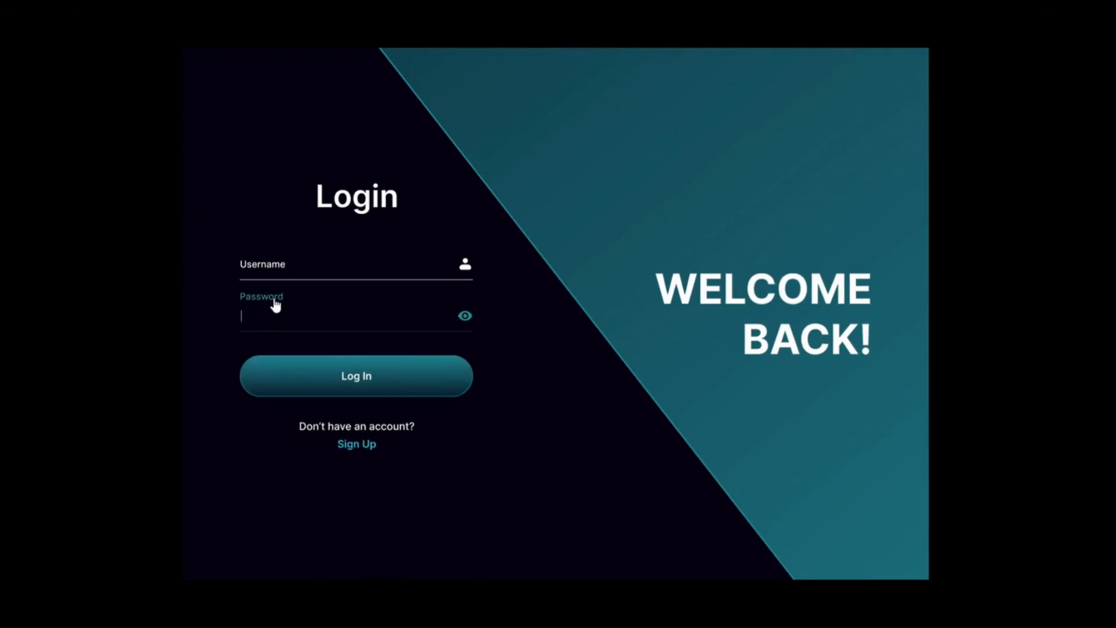
left_click(270, 270)
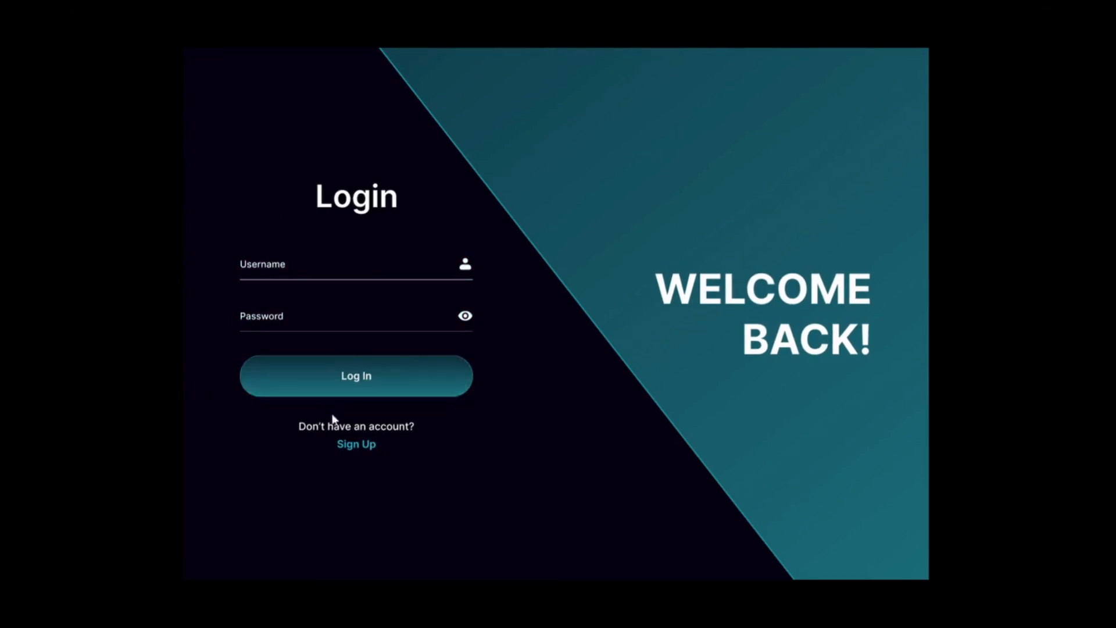